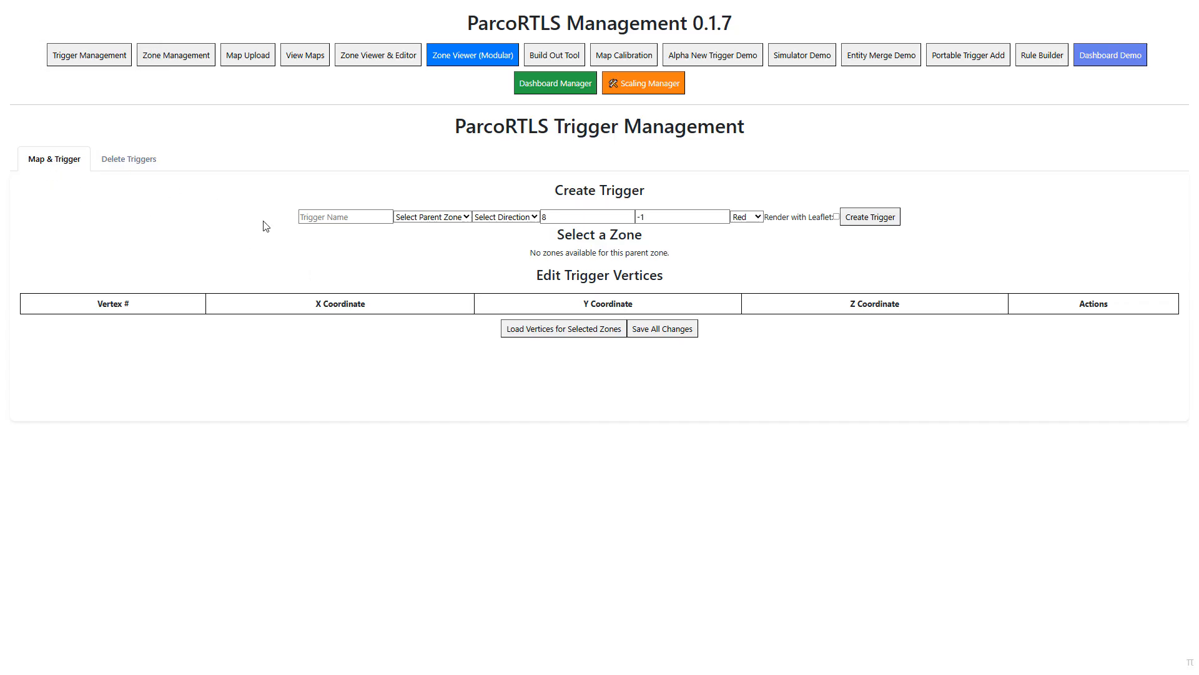
- View the list of triggers available for deletion and return to the trigger creation form
{"action": "left_click", "coordinate": [127, 167]}
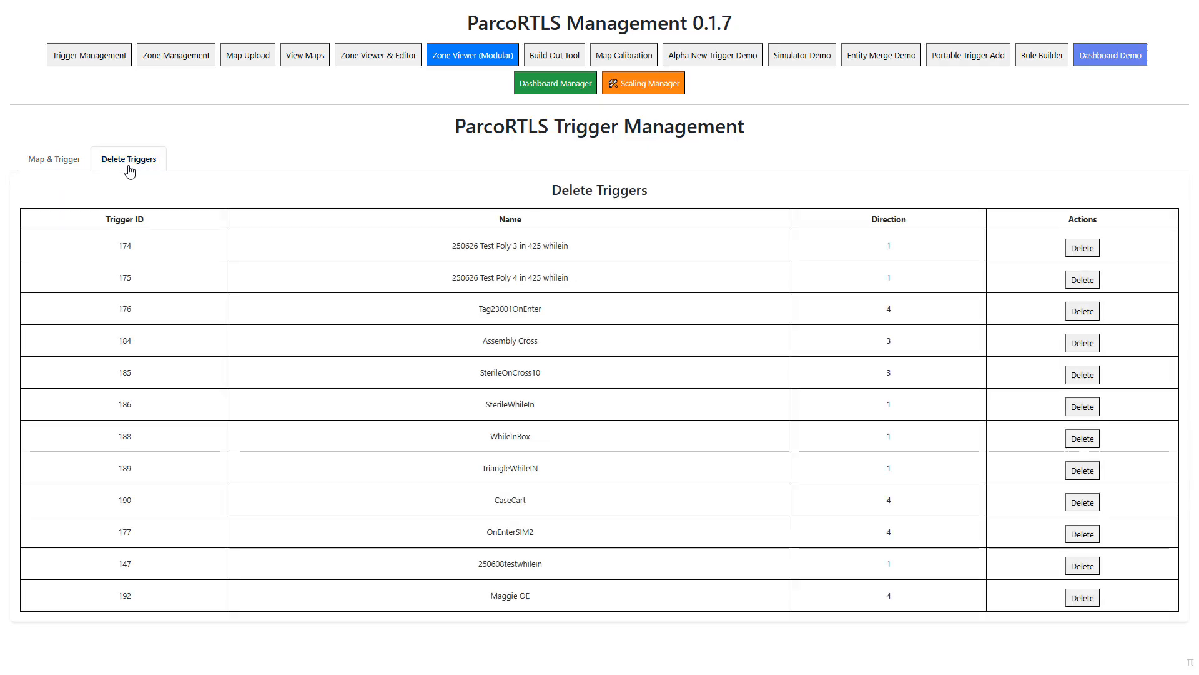
{"action": "left_click", "coordinate": [53, 164]}
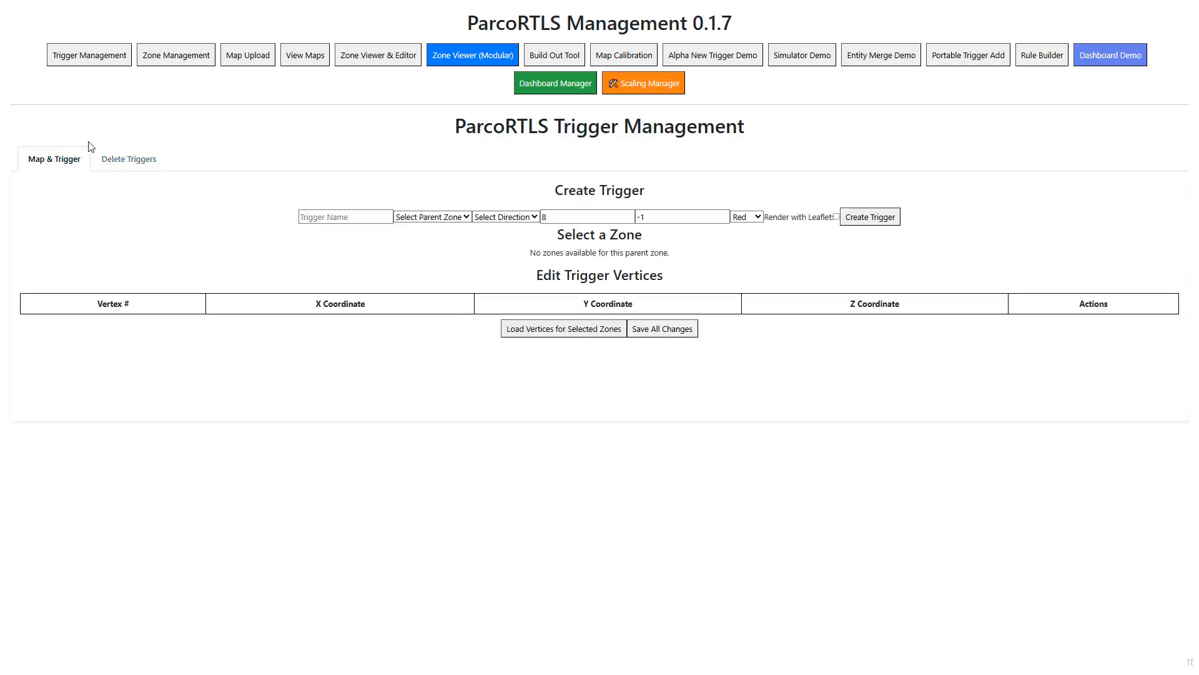
- In the map upload form, name the map fjdlsdj and set its latitude and longitude origins to 0
{"action": "left_click", "coordinate": [261, 57]}
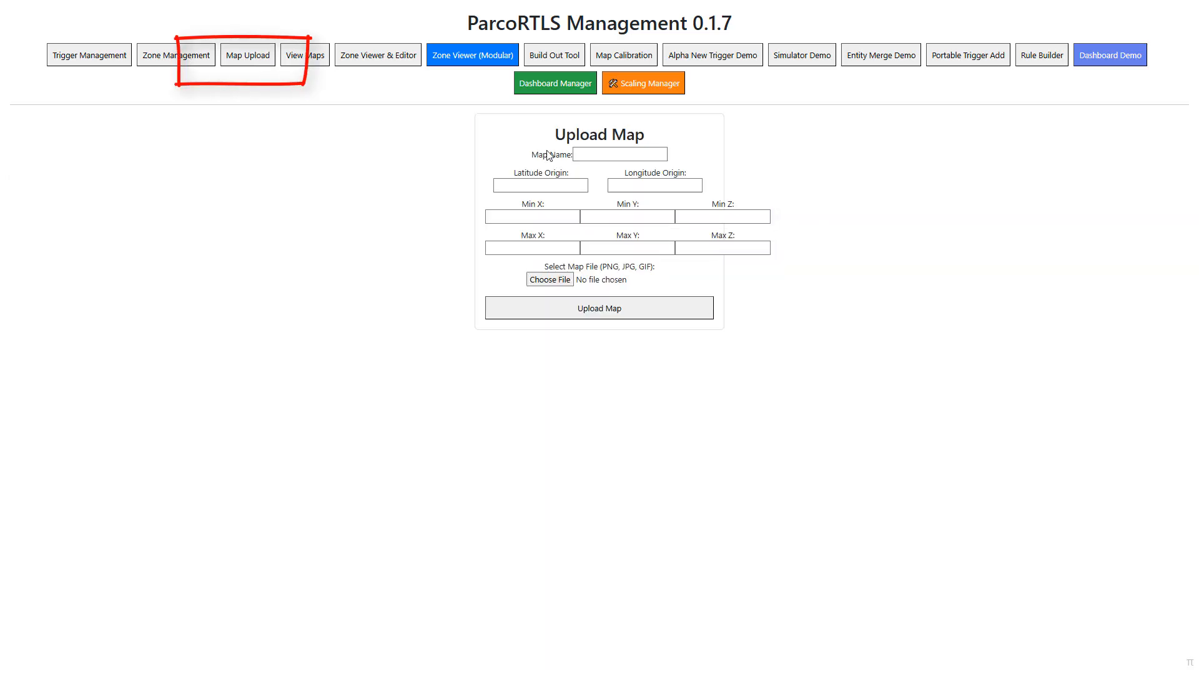
{"action": "left_click", "coordinate": [615, 154]}
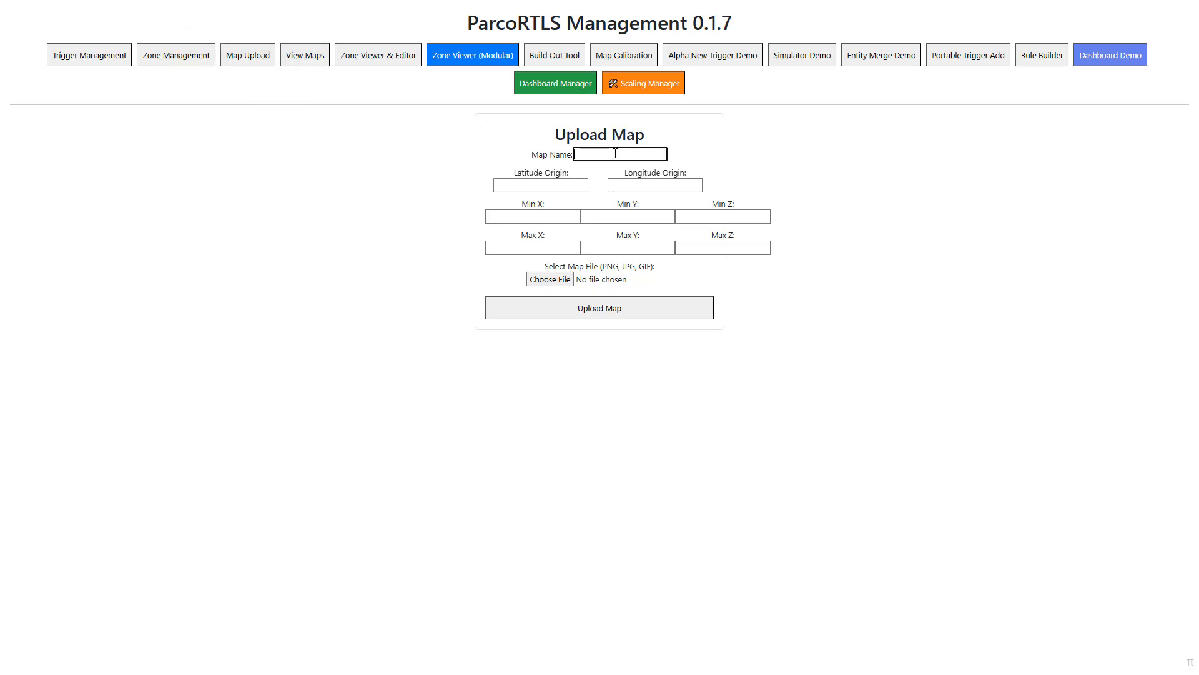
{"action": "type", "text": "fjdlsdj"}
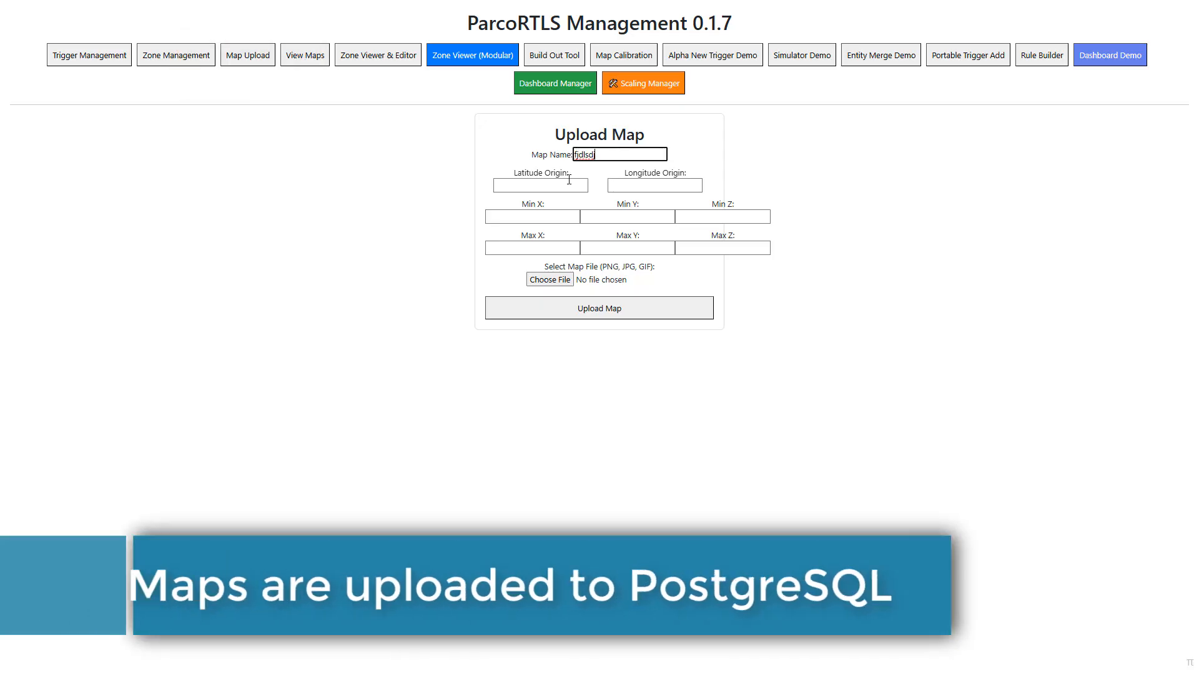
{"action": "left_click", "coordinate": [585, 185]}
{"action": "type", "text": "0"}
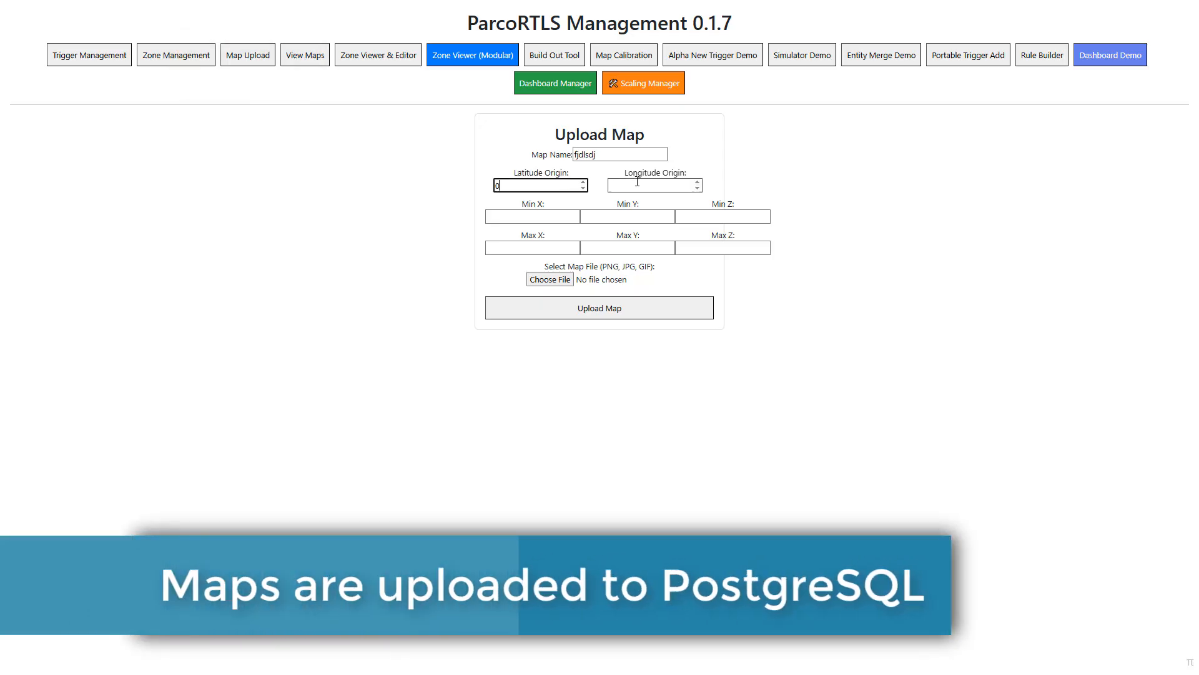
{"action": "left_click", "coordinate": [649, 186]}
{"action": "type", "text": "0"}
- Set the map's minimum X and Y to 0 and its minimum Z to -12
{"action": "left_click", "coordinate": [538, 220]}
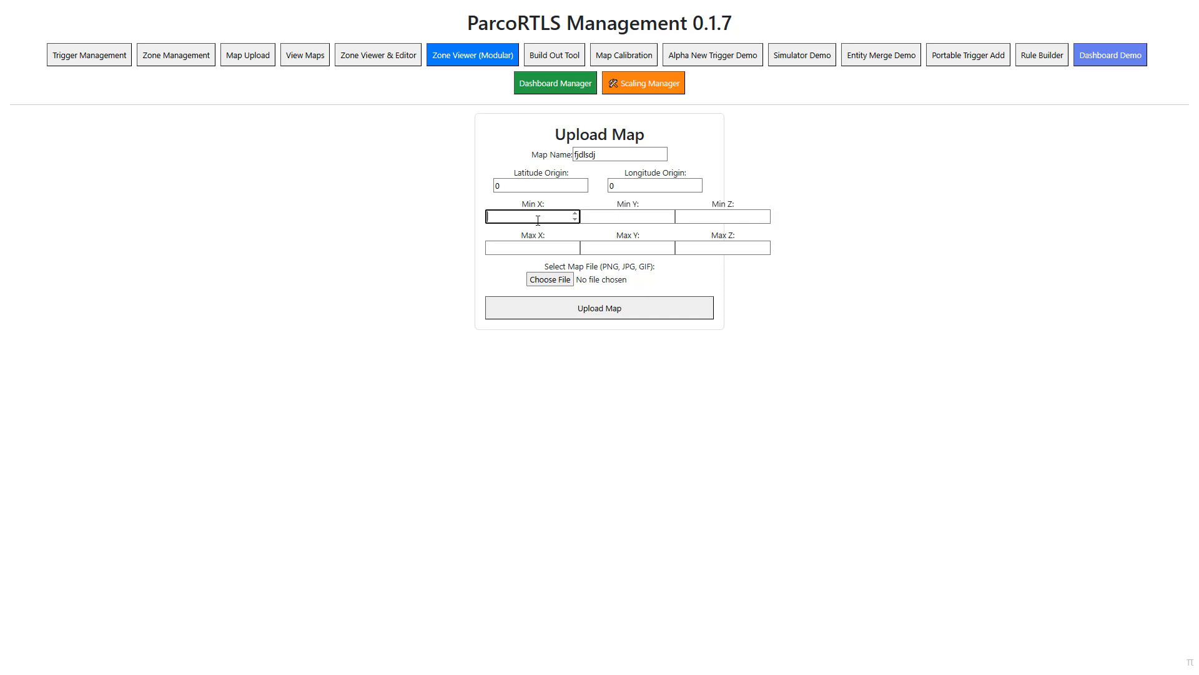
{"action": "type", "text": "0"}
{"action": "key", "text": "Tab"}
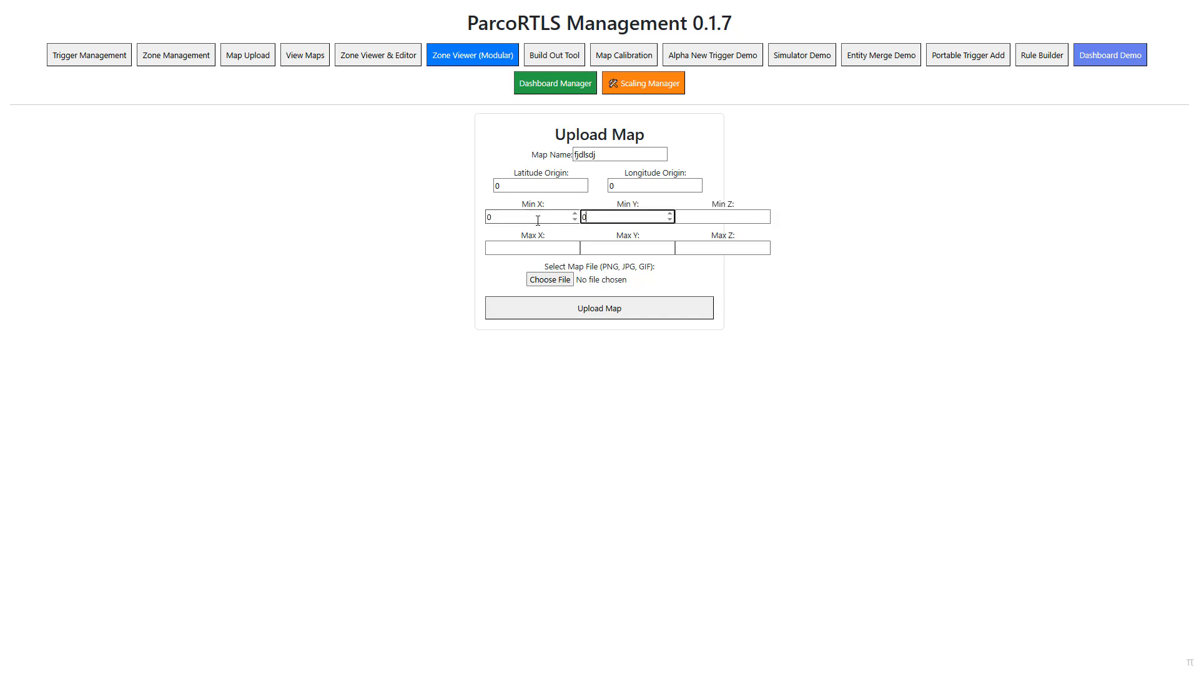
{"action": "key", "text": "Tab"}
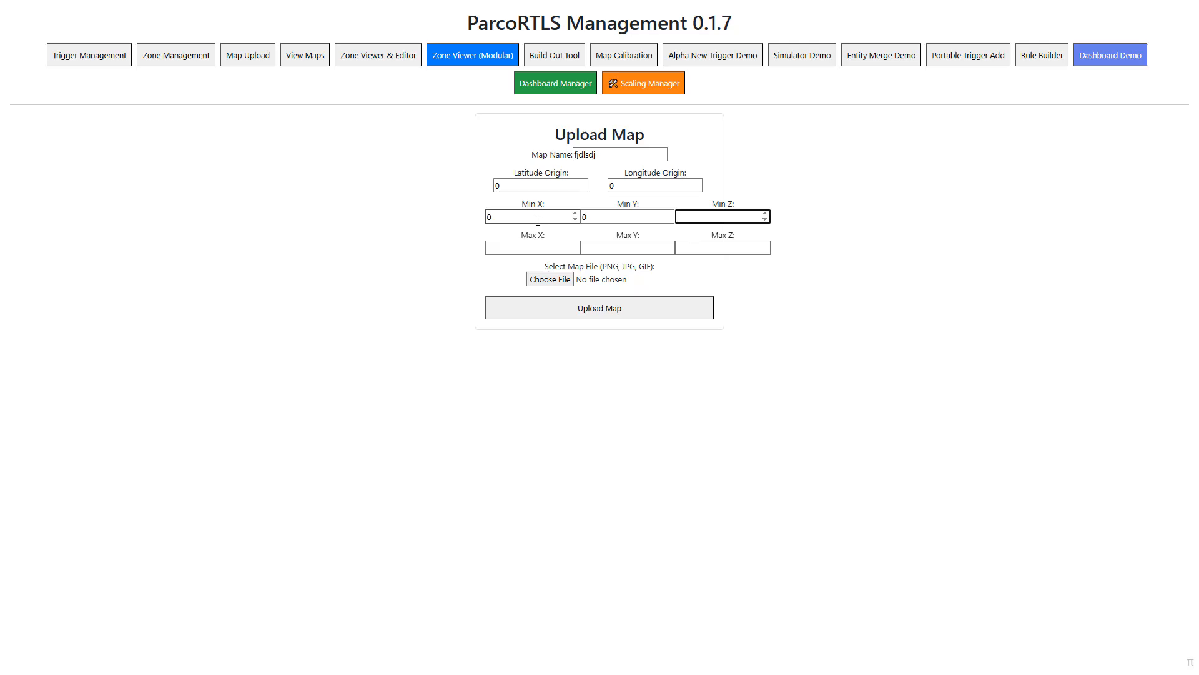
- Set the map's maximum X to 150, maximum Y to 100 and maximum Z to 36
{"action": "left_click", "coordinate": [506, 251]}
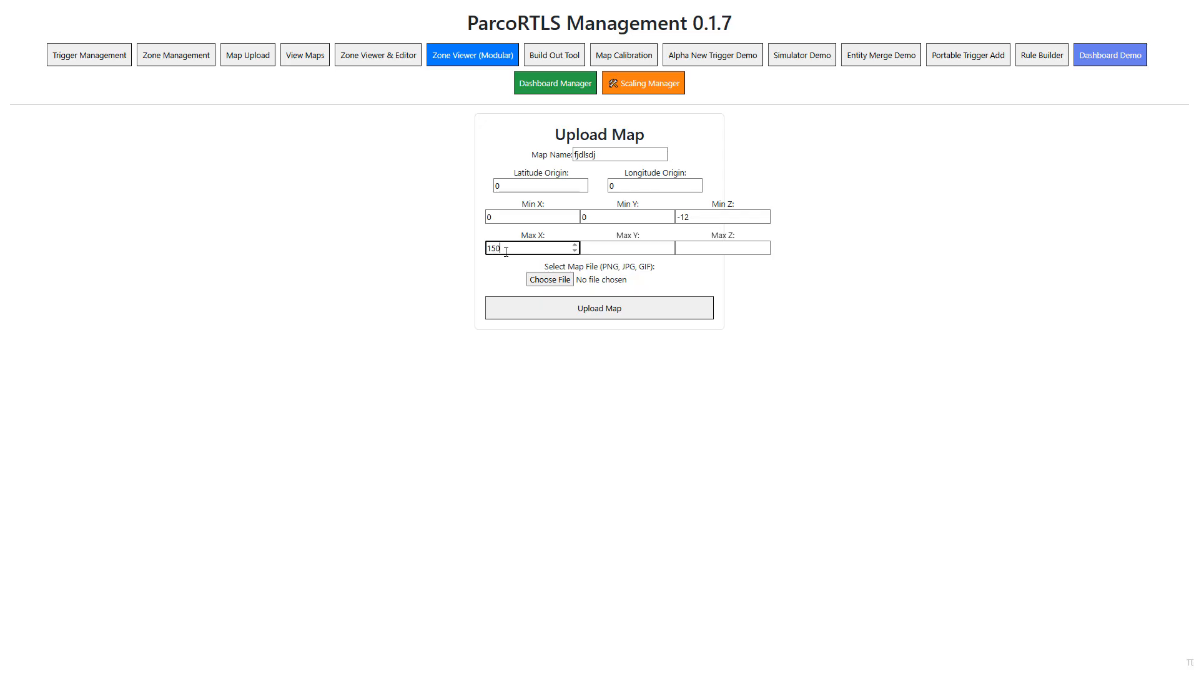
{"action": "key", "text": "Tab"}
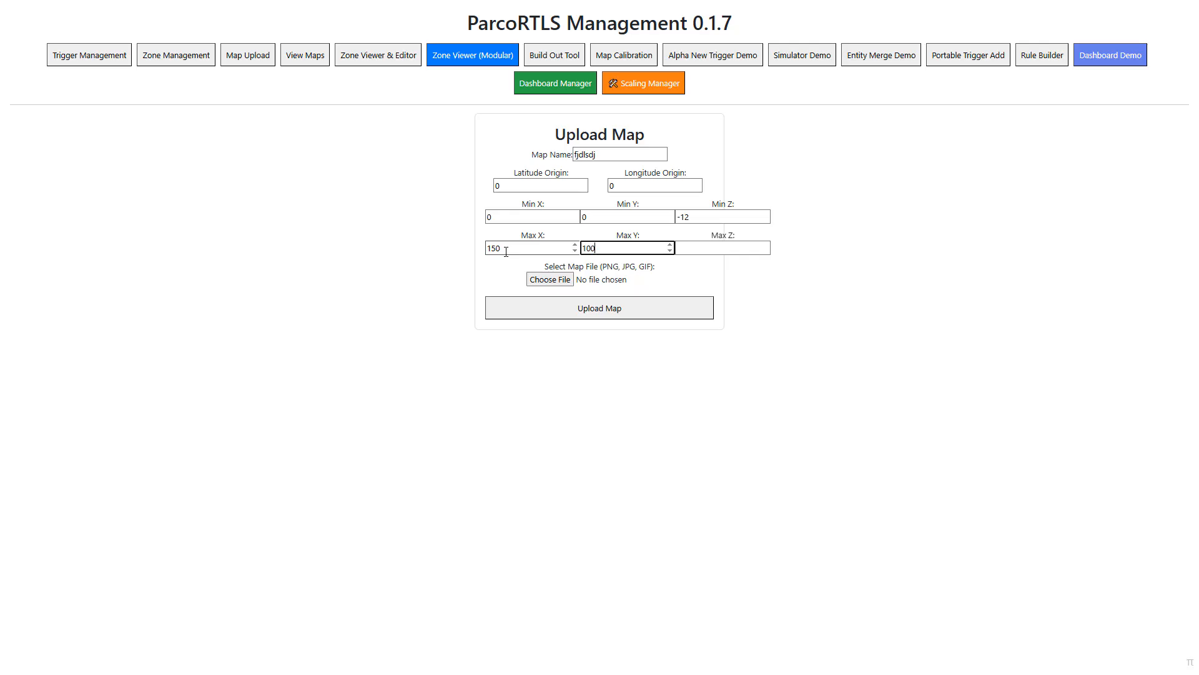
{"action": "key", "text": "Tab"}
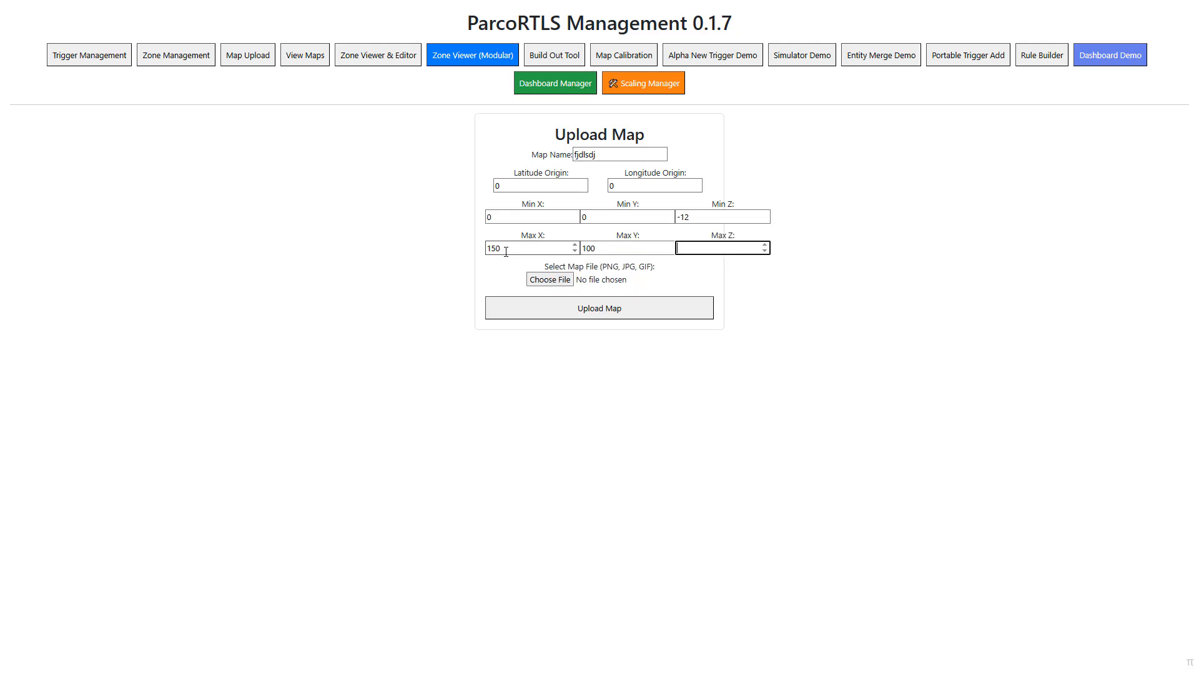
{"action": "type", "text": "36"}
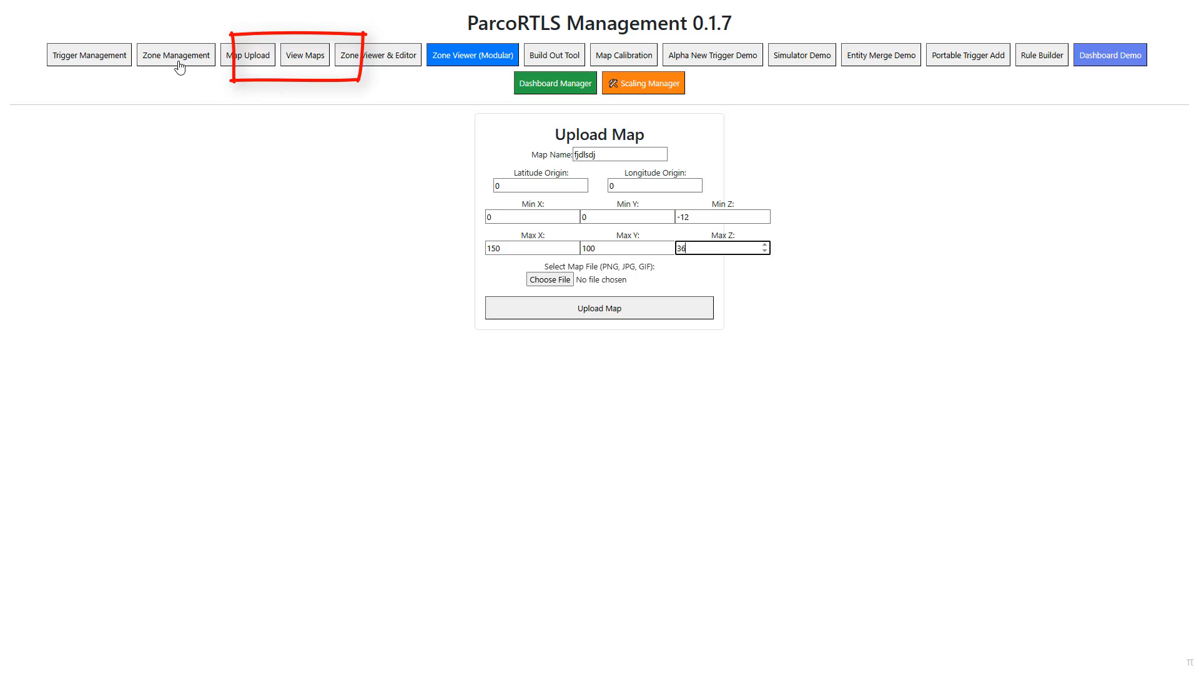
- Preview the Long Beach to scale, LongBeach and Blank maps from the uploaded maps list, closing each preview
{"action": "left_click", "coordinate": [302, 63]}
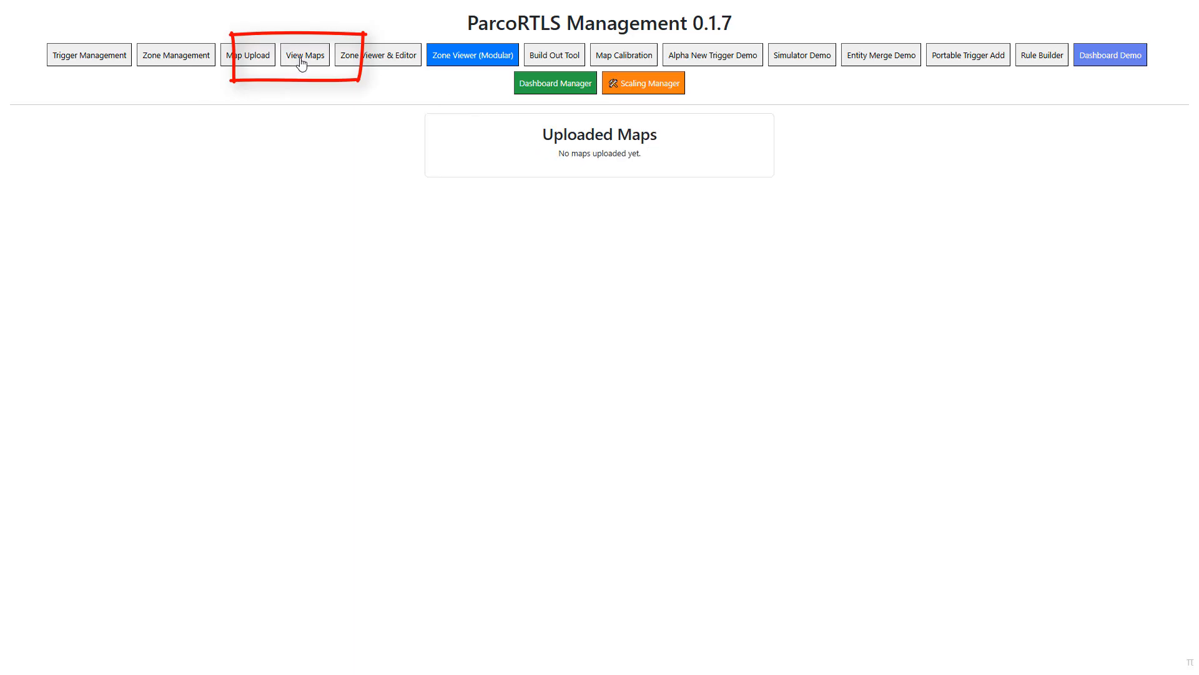
{"action": "left_click", "coordinate": [685, 172]}
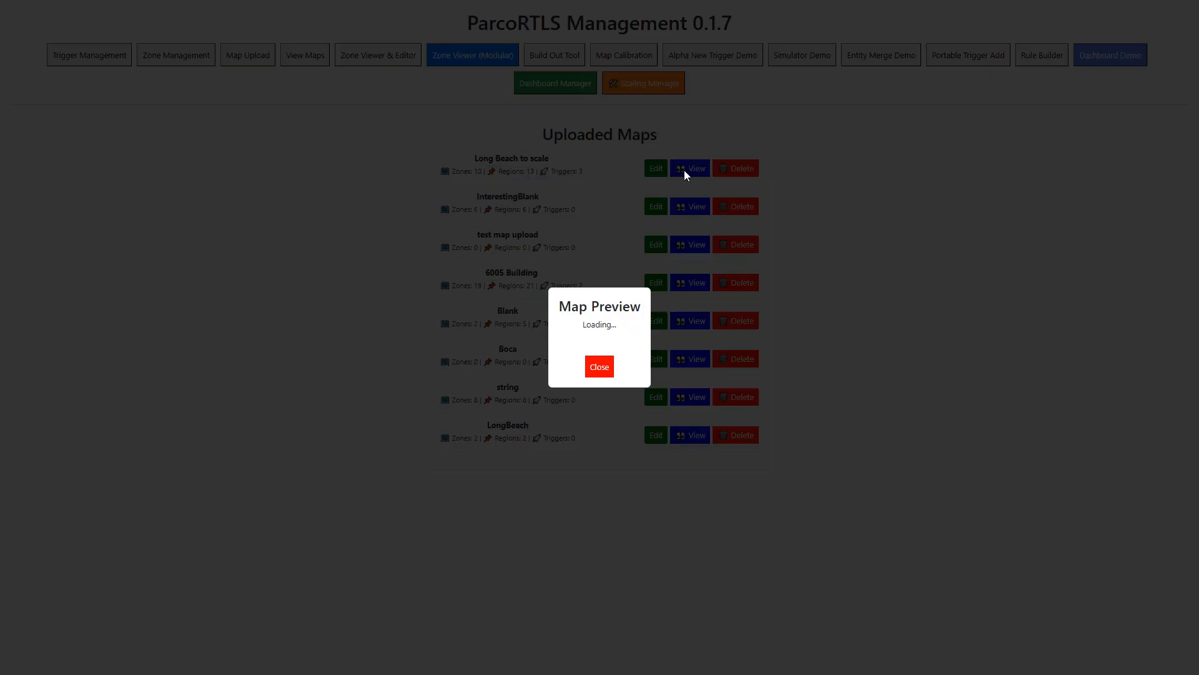
{"action": "left_click", "coordinate": [601, 442]}
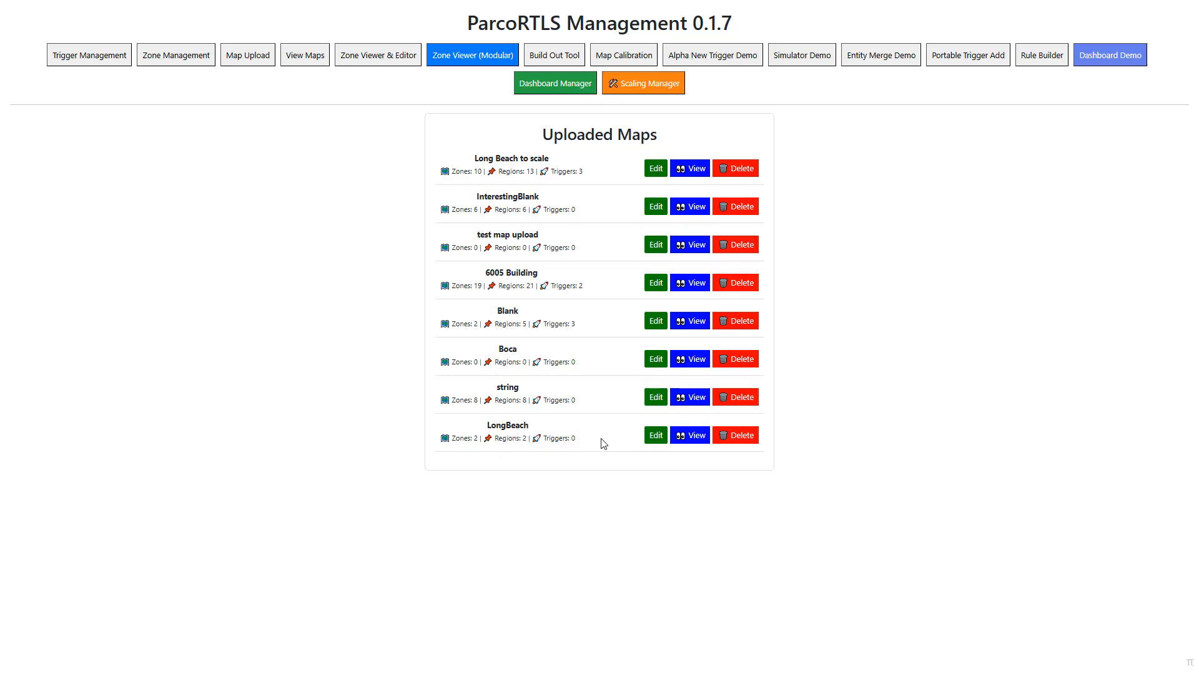
{"action": "left_click", "coordinate": [697, 435]}
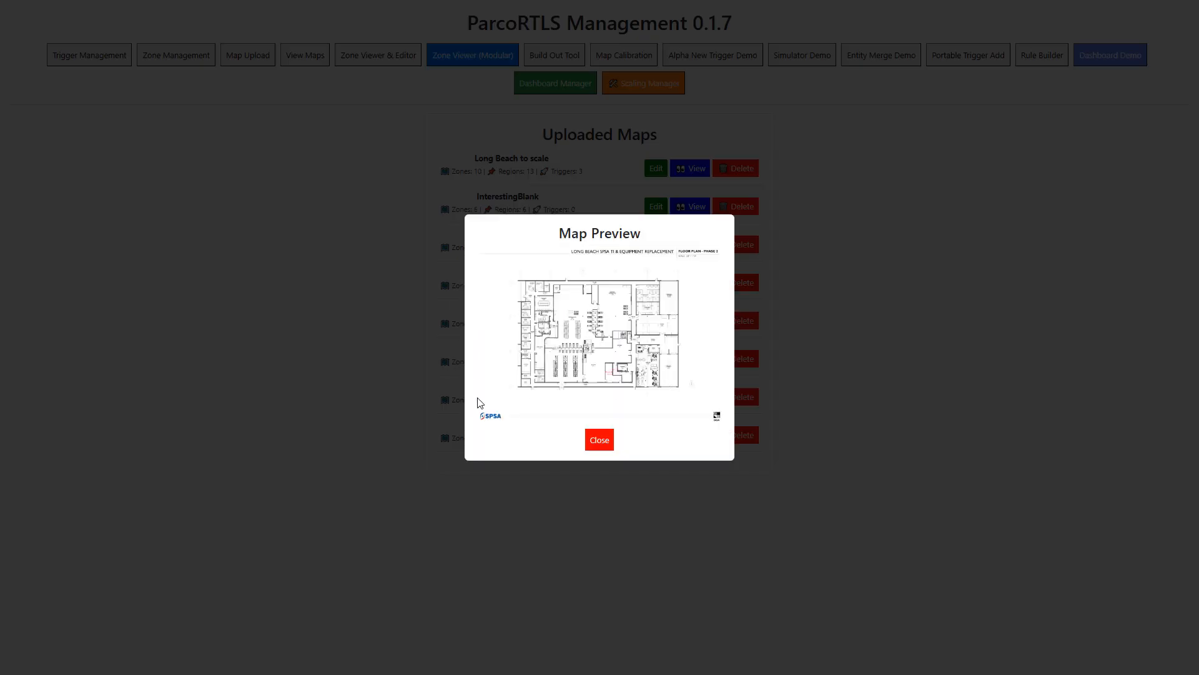
{"action": "left_click", "coordinate": [599, 443]}
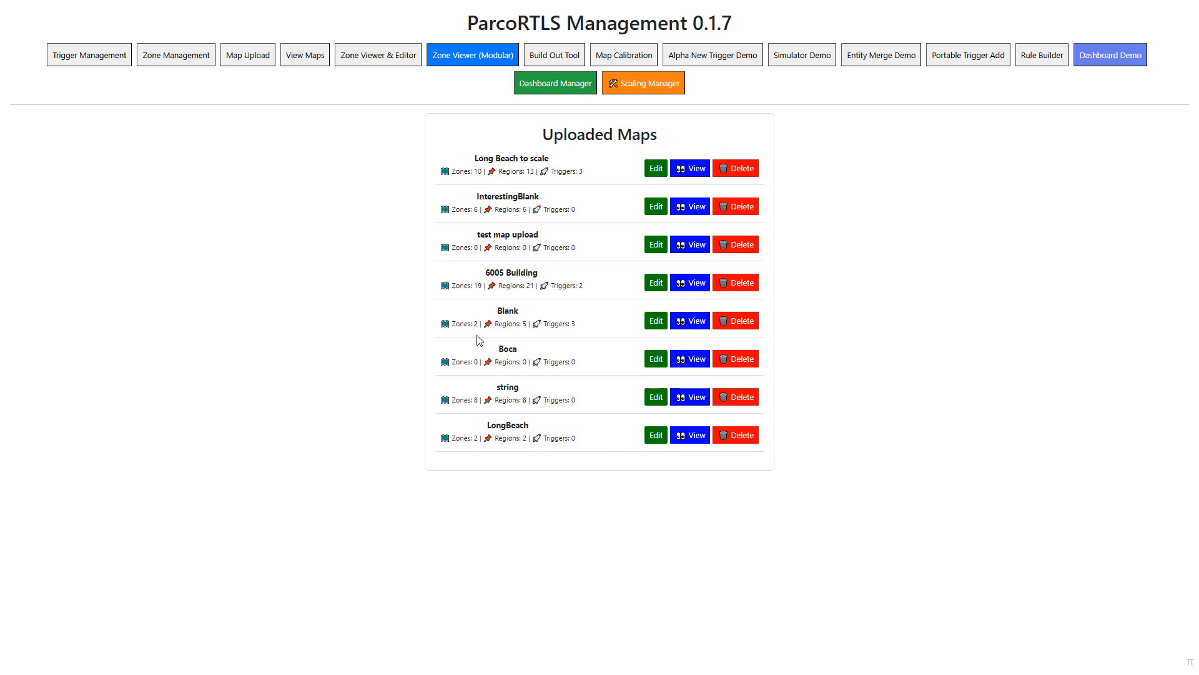
{"action": "left_click", "coordinate": [693, 320]}
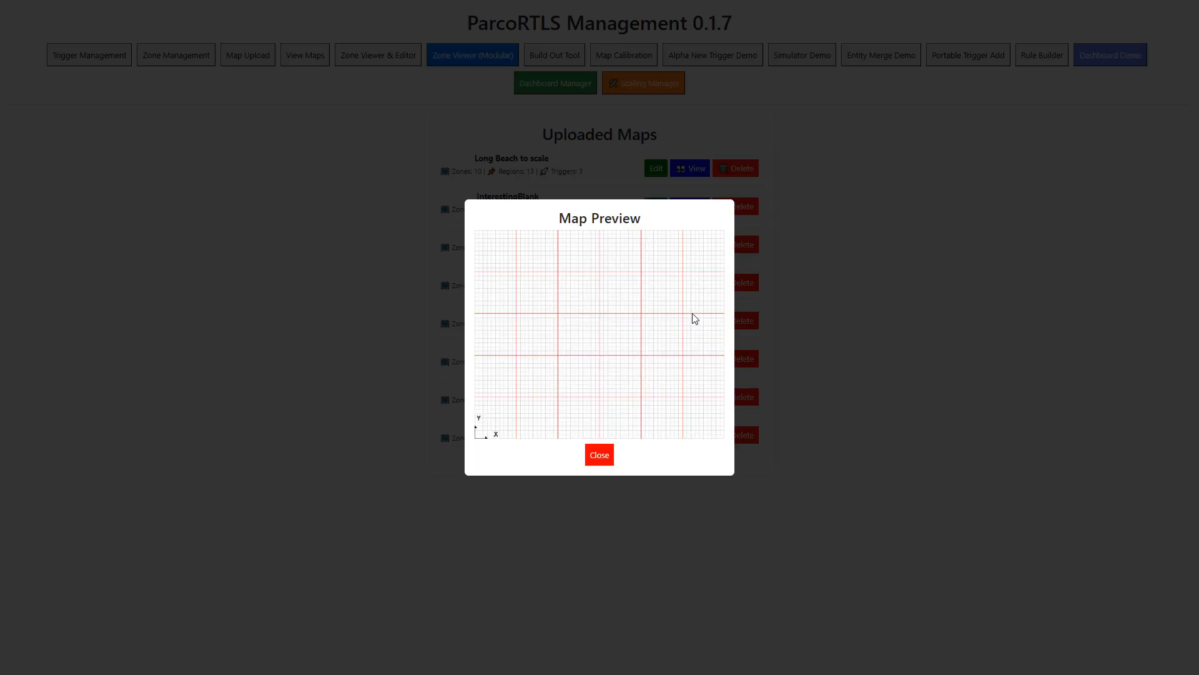
{"action": "left_click", "coordinate": [600, 455]}
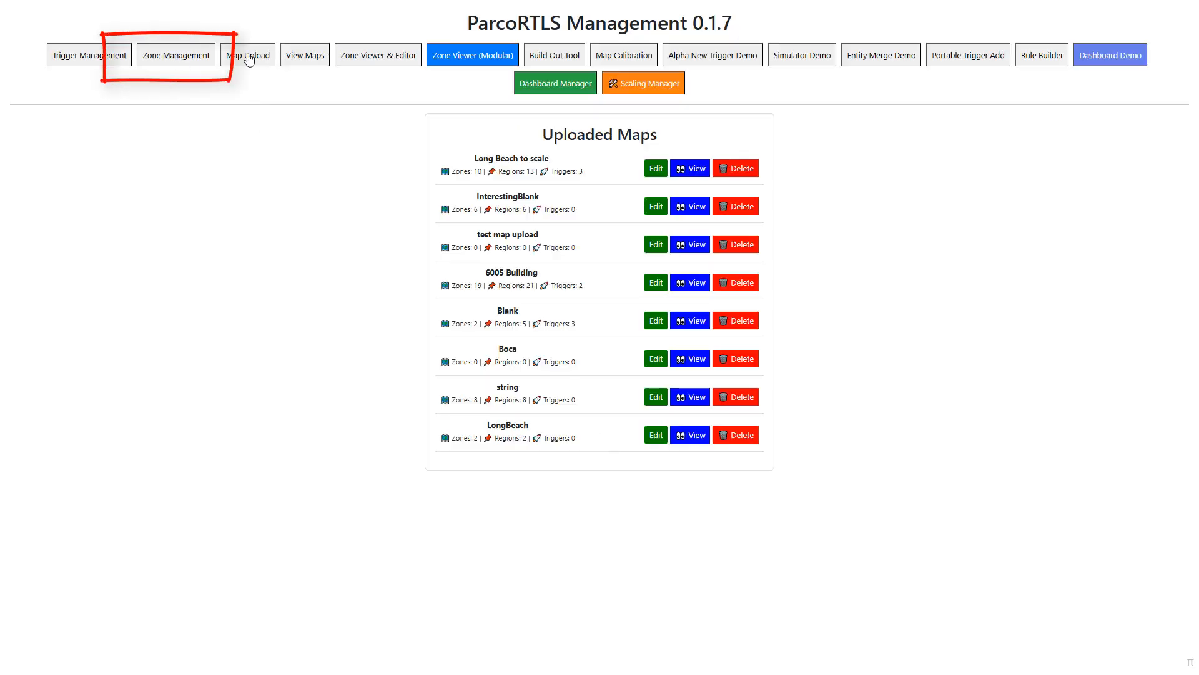
- Set up a Campus L1 zone on the LongBeach map in the Zone Builder, with Leaflet rendering enabled
{"action": "left_click", "coordinate": [178, 58]}
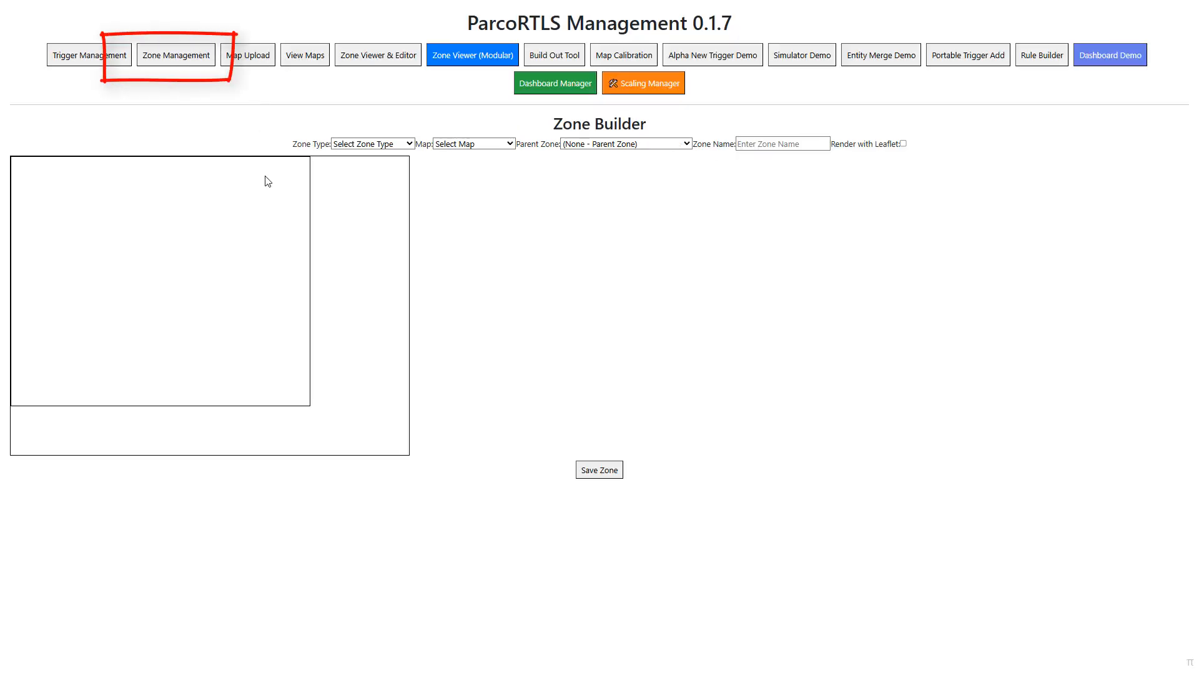
{"action": "left_click", "coordinate": [904, 144]}
{"action": "left_click", "coordinate": [382, 144]}
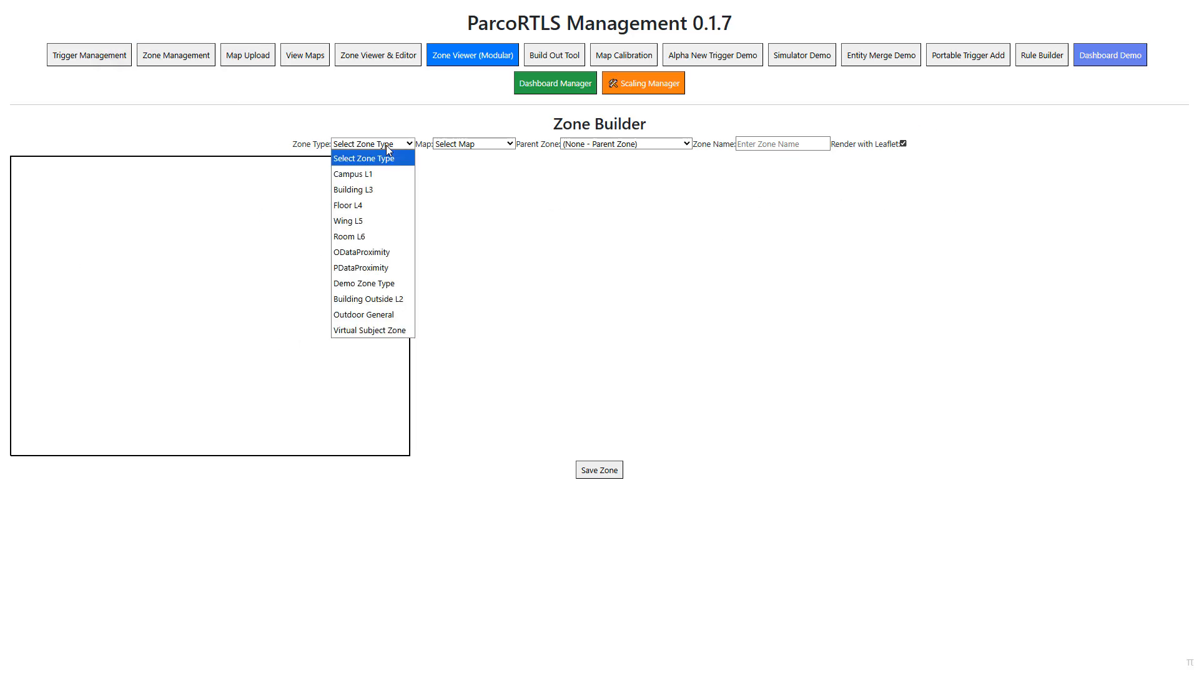
{"action": "left_click", "coordinate": [380, 179]}
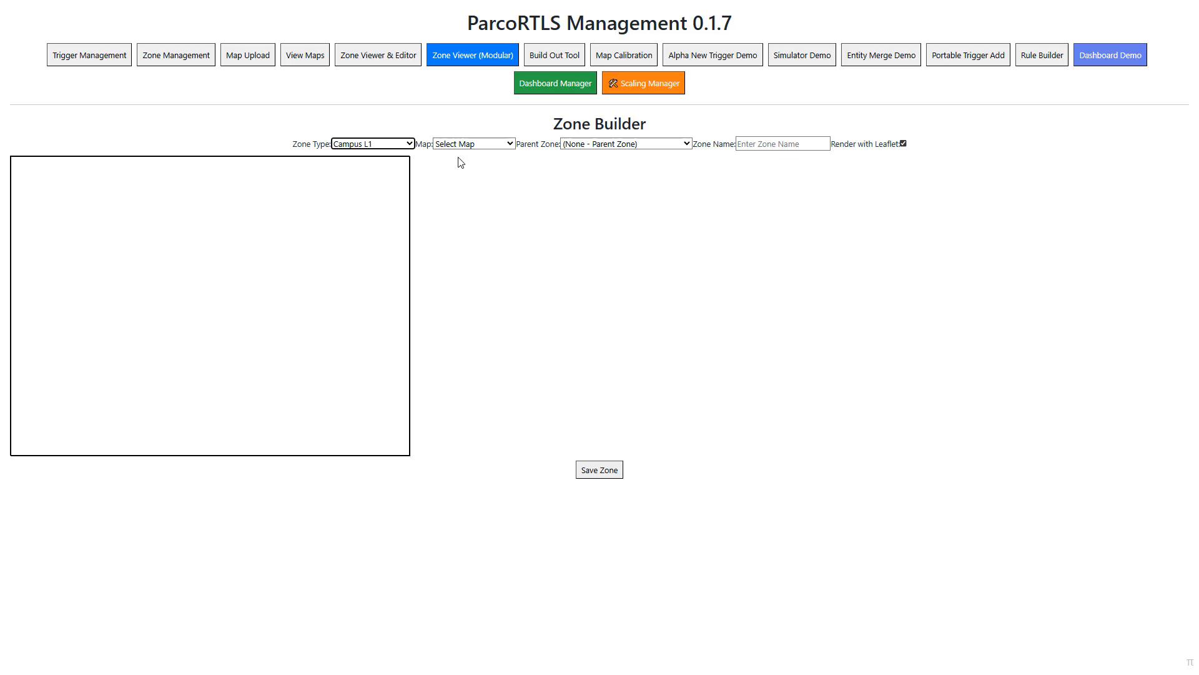
{"action": "left_click", "coordinate": [475, 150]}
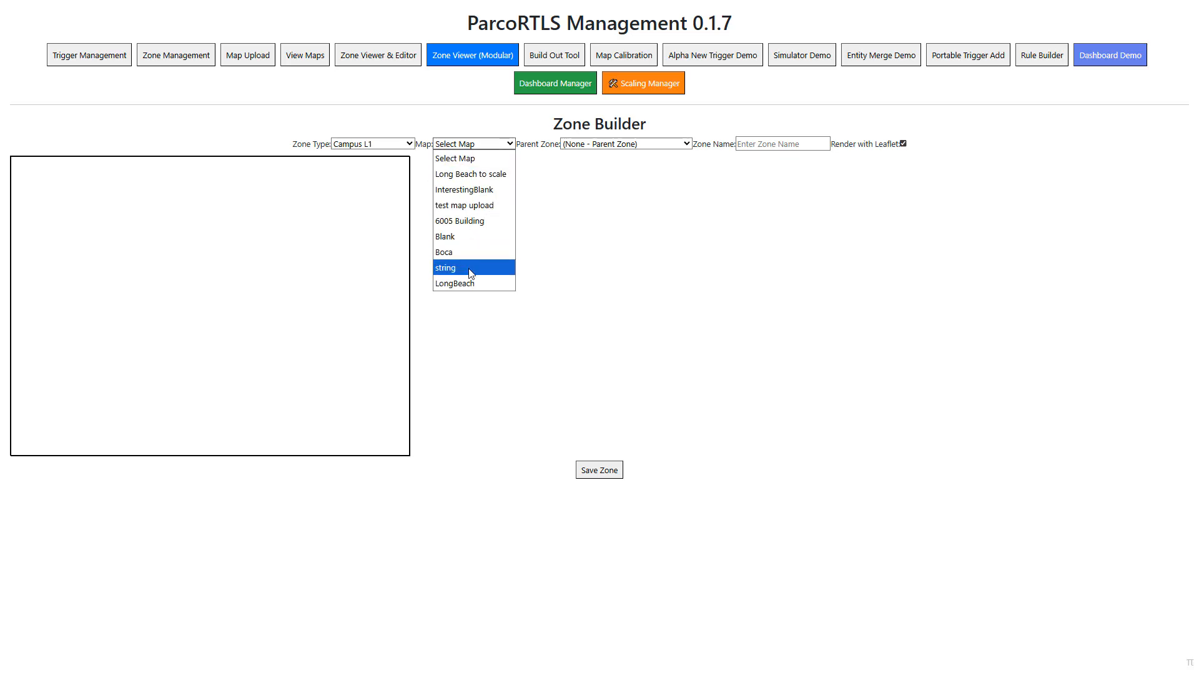
{"action": "left_click", "coordinate": [471, 283]}
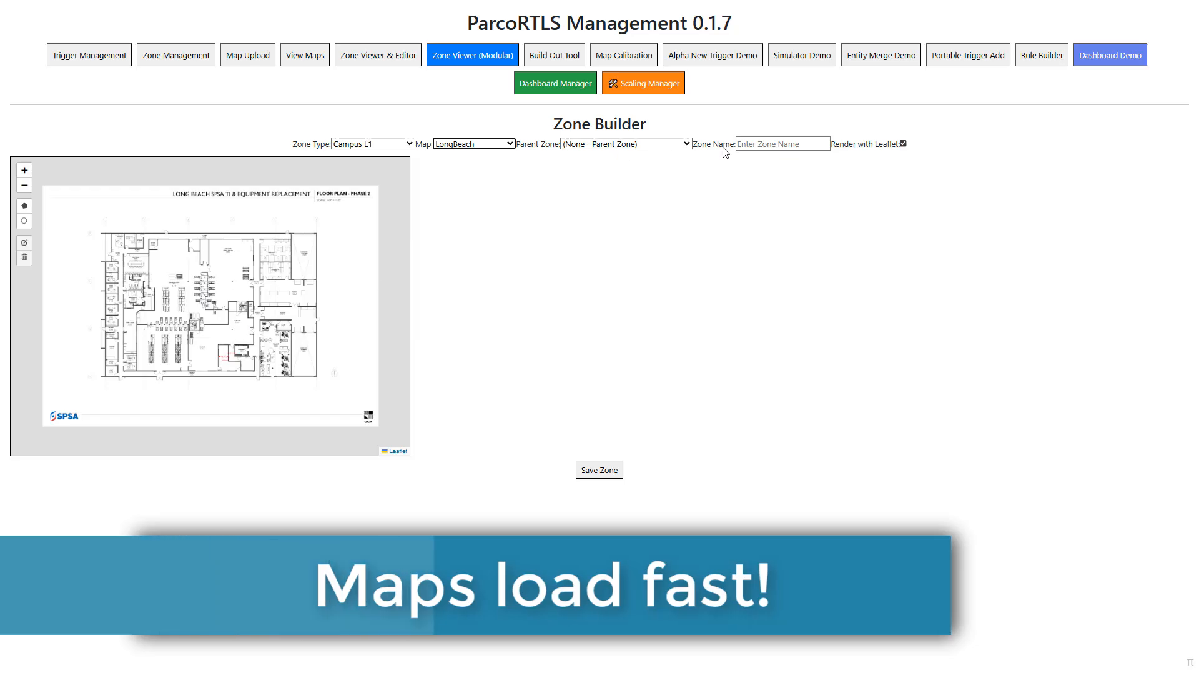
{"action": "left_click", "coordinate": [753, 146]}
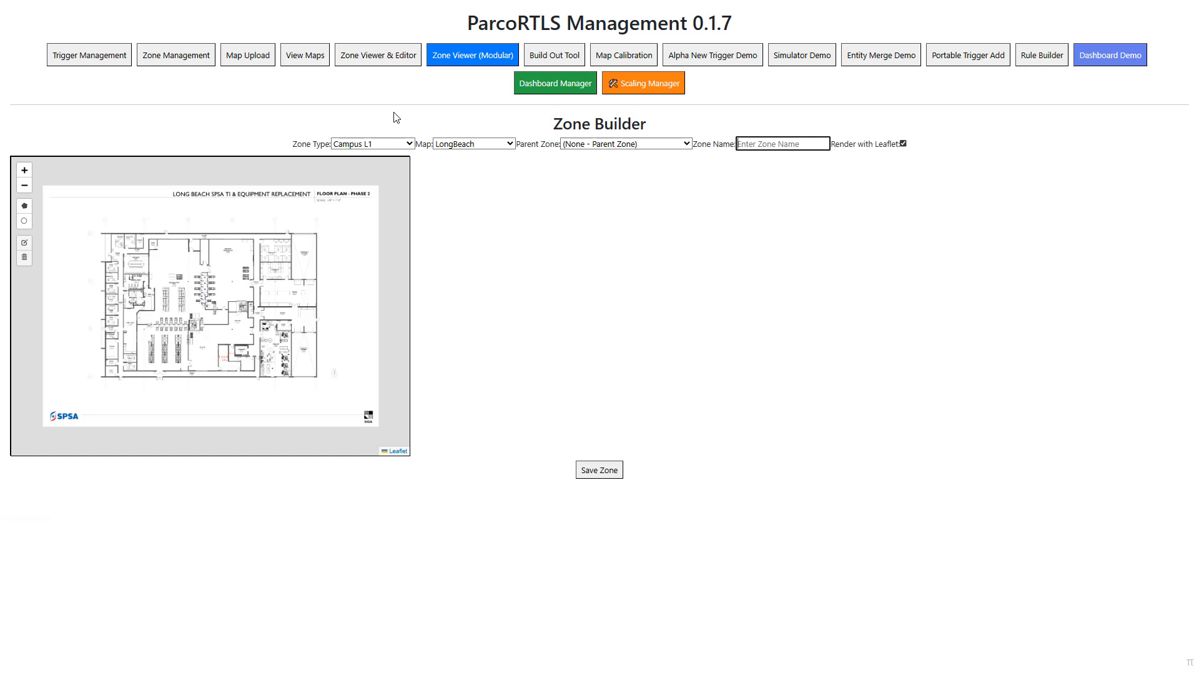
- Load the LB CL1 campus in the Zone Viewer & Editor and render its map with Leaflet
{"action": "left_click", "coordinate": [378, 62]}
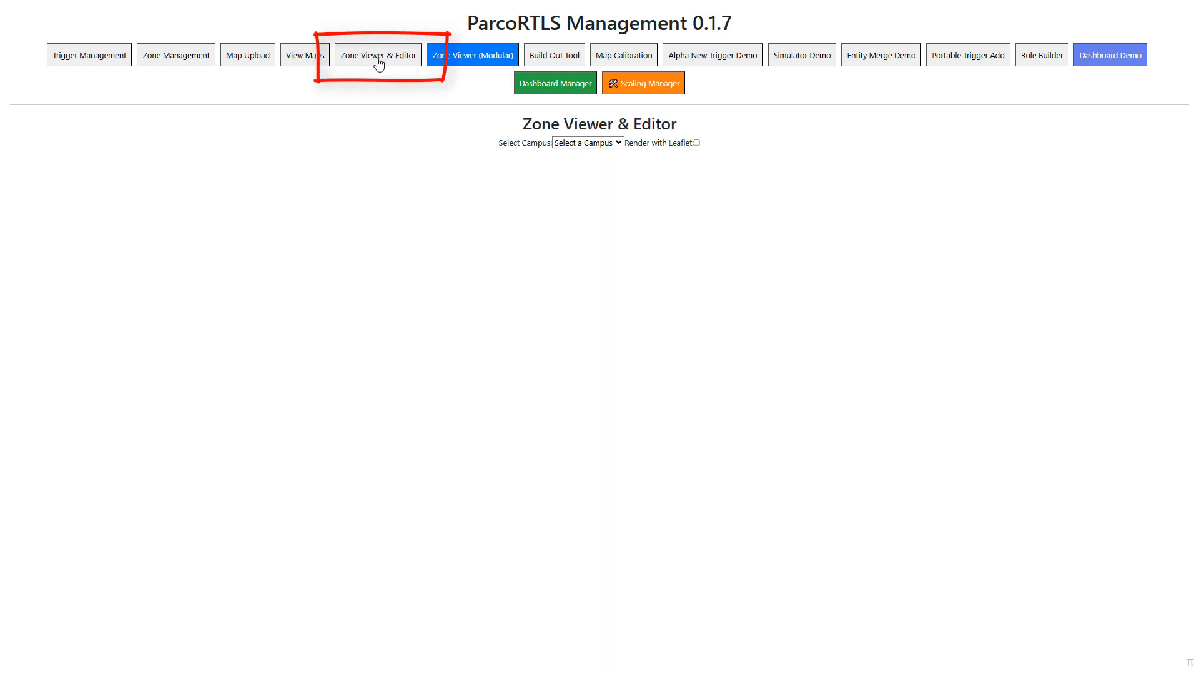
{"action": "left_click", "coordinate": [575, 144]}
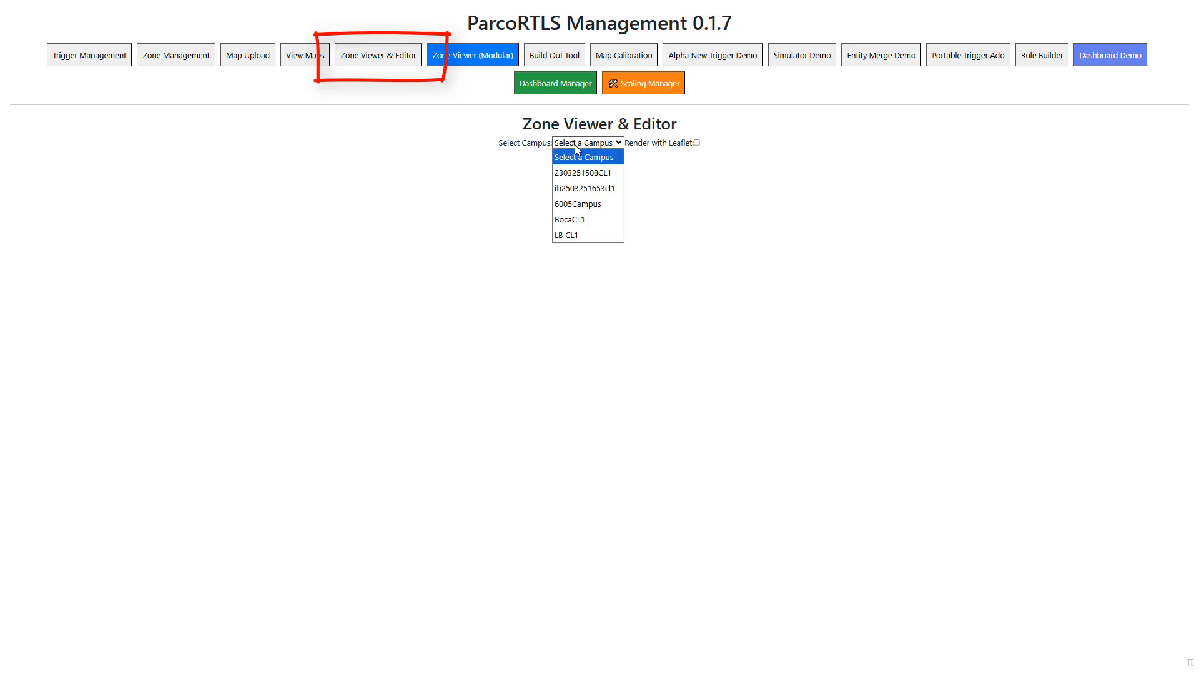
{"action": "left_click", "coordinate": [590, 236]}
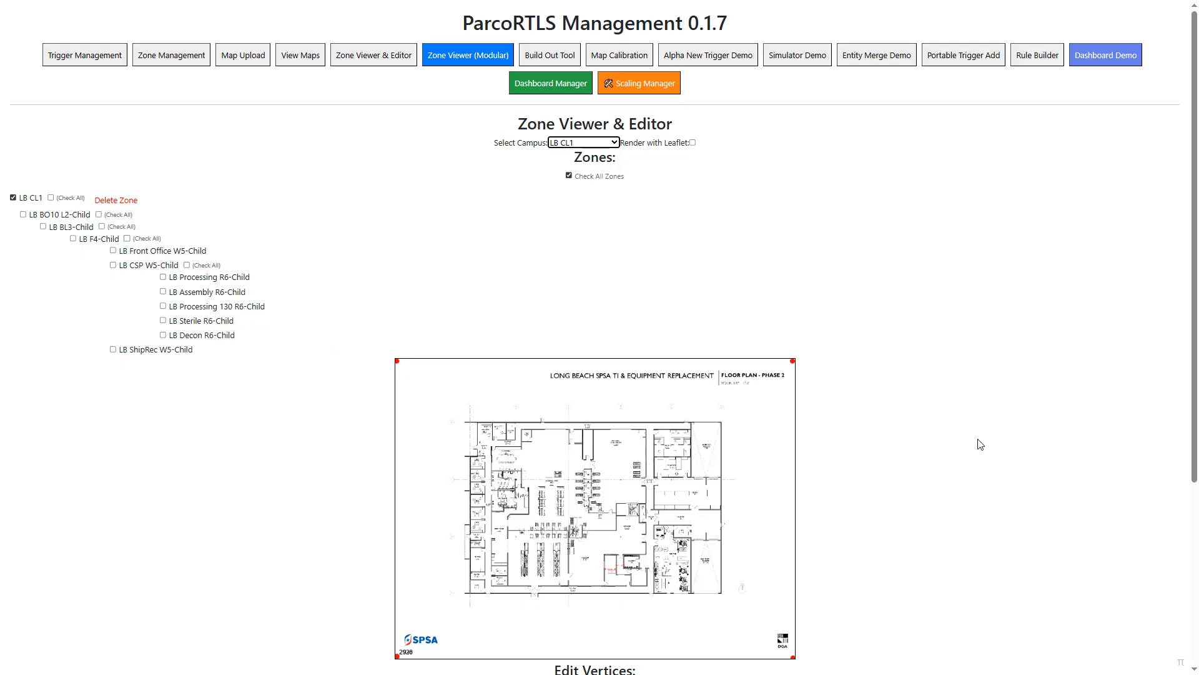
{"action": "scroll", "coordinate": [980, 445], "scroll_direction": "down", "scroll_amount": 1}
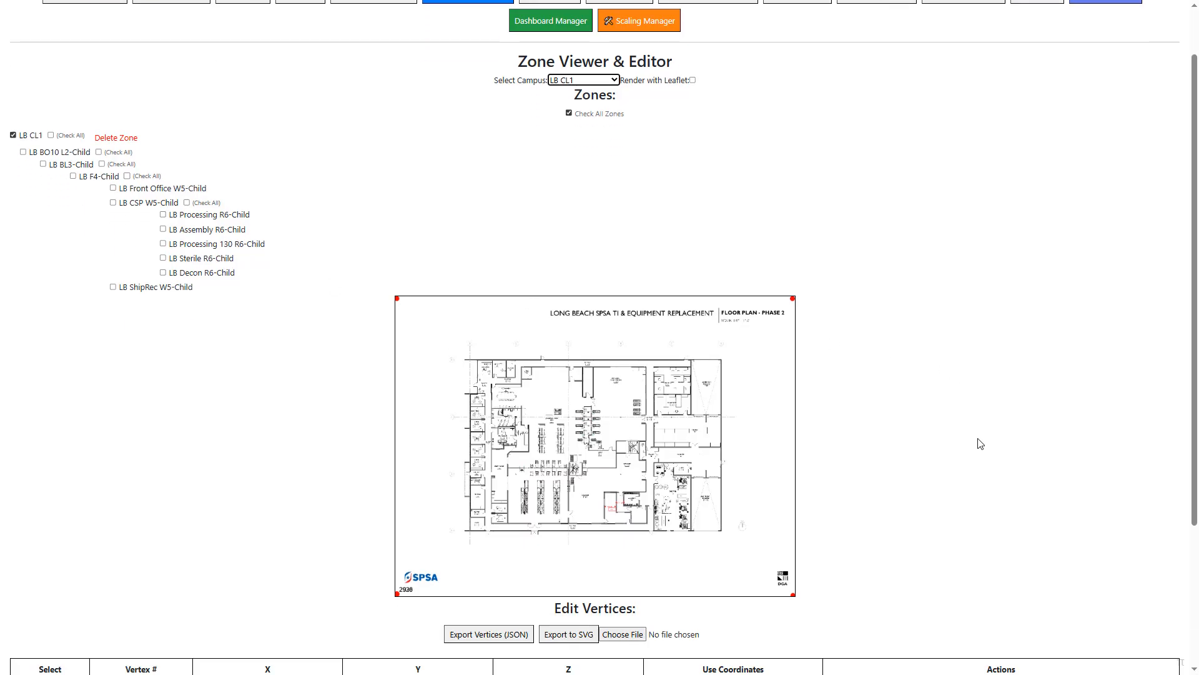
{"action": "left_click", "coordinate": [693, 81]}
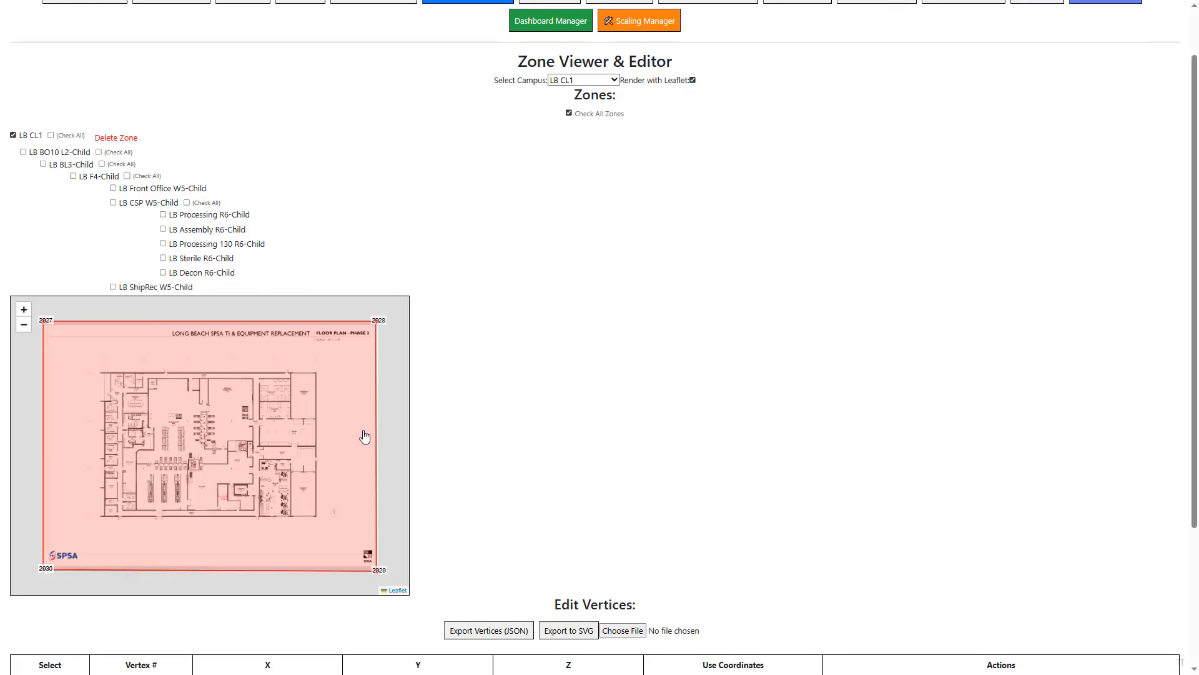
- Display the LB BO10 L2, LB BL3 and LB Front Office W5 child zones on the campus map
{"action": "scroll", "coordinate": [225, 415], "scroll_direction": "up", "scroll_amount": 2}
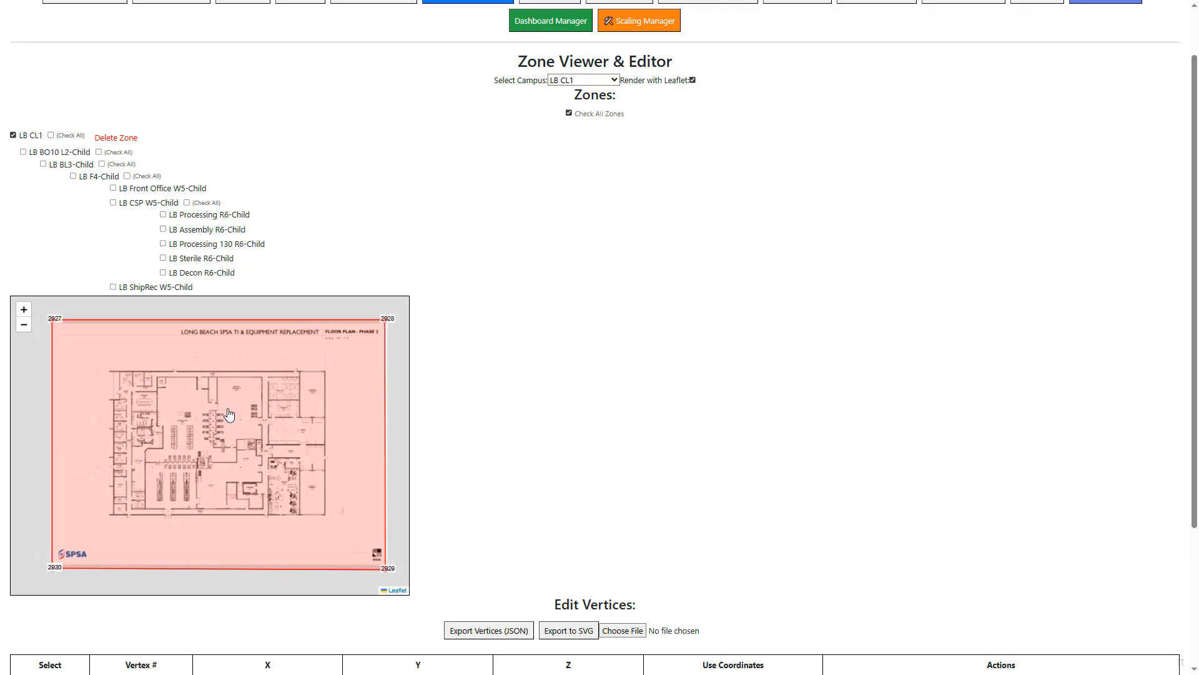
{"action": "scroll", "coordinate": [228, 415], "scroll_direction": "up", "scroll_amount": 2}
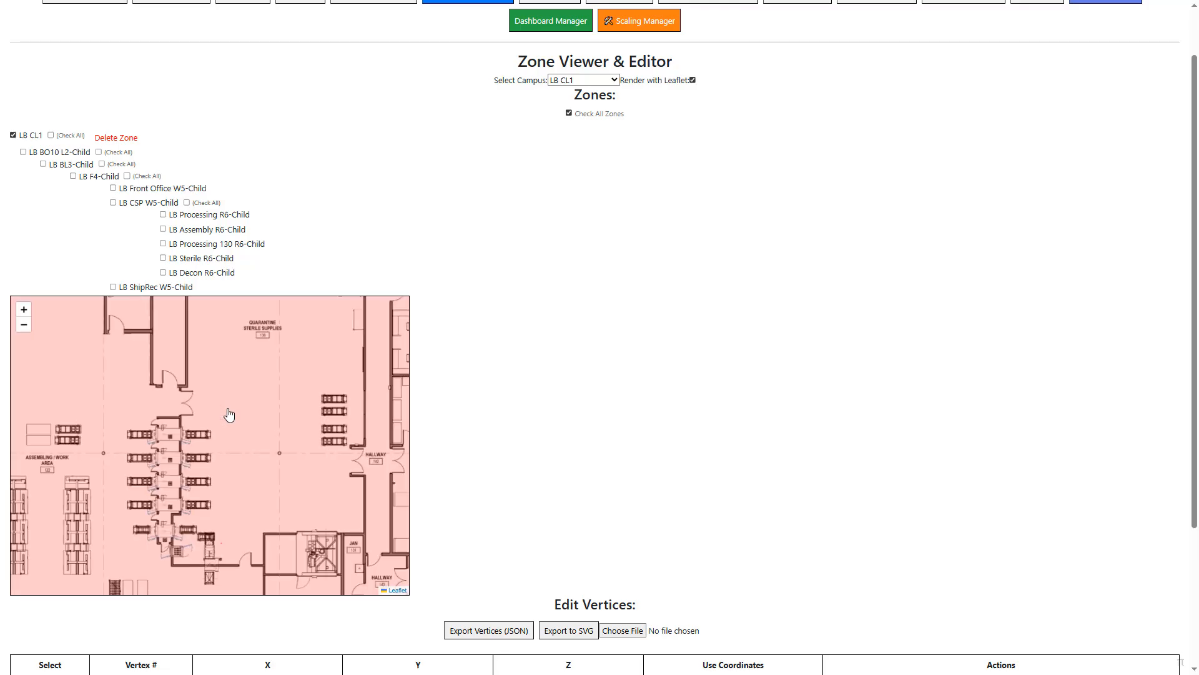
{"action": "left_click", "coordinate": [24, 152]}
{"action": "left_click", "coordinate": [43, 164]}
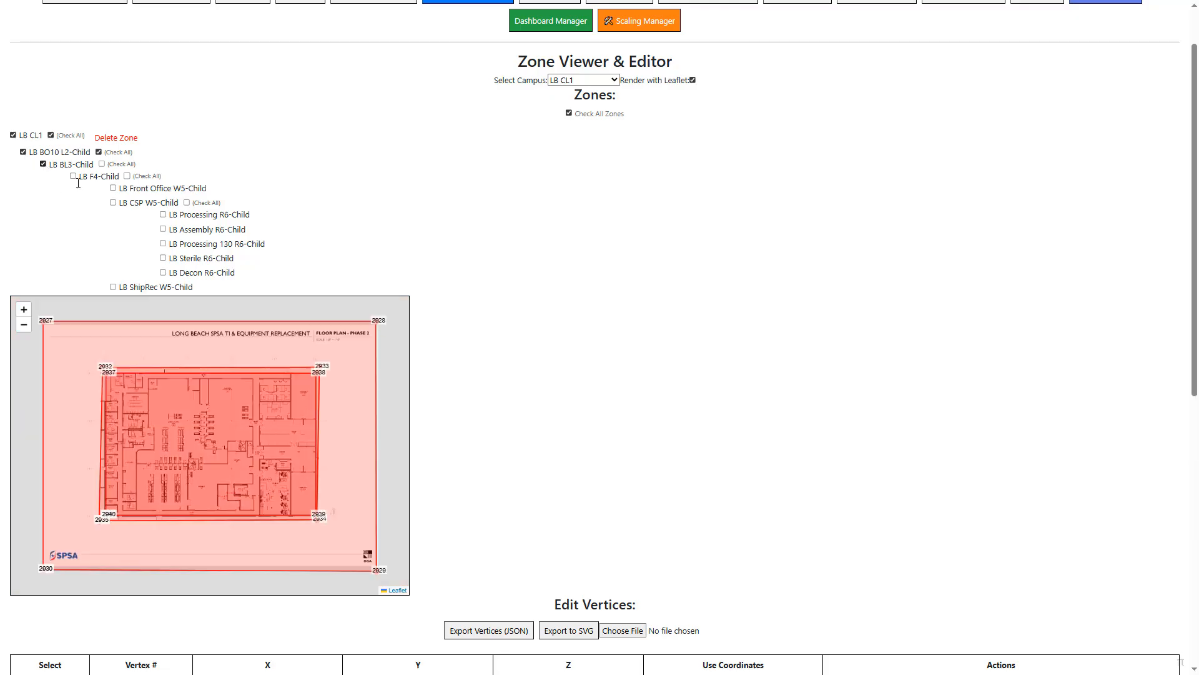
{"action": "left_click", "coordinate": [114, 189]}
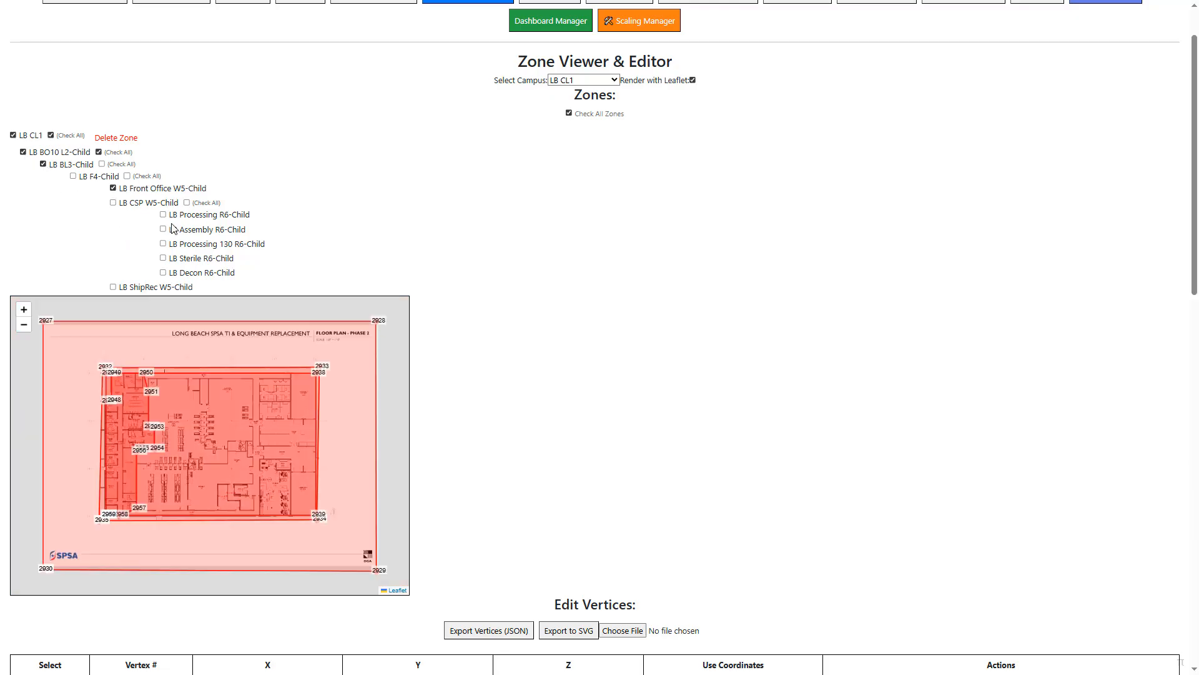
- Display the LB CSP W5-Child zone and all of its R6 child rooms on the campus map
{"action": "left_click", "coordinate": [113, 203]}
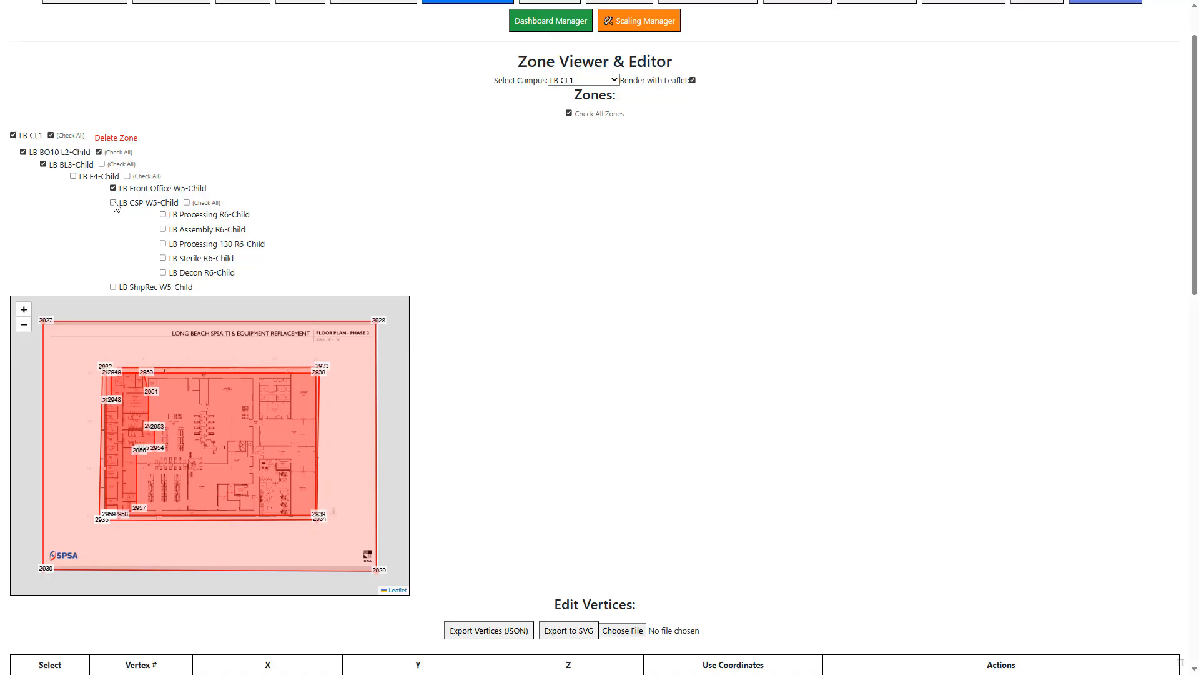
{"action": "left_click", "coordinate": [186, 203]}
- Load the LB CL1 zone of type Campus L1 in the modular Zone Viewer
{"action": "scroll", "coordinate": [483, 277], "scroll_direction": "up", "scroll_amount": 1}
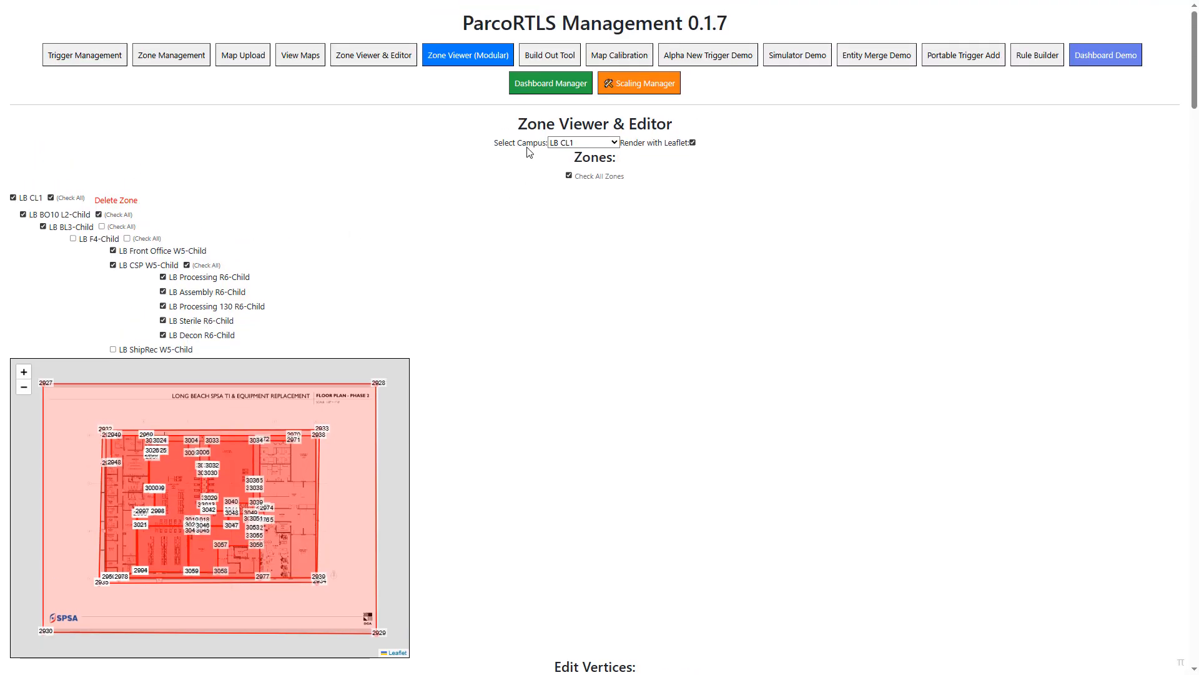
{"action": "left_click", "coordinate": [450, 58]}
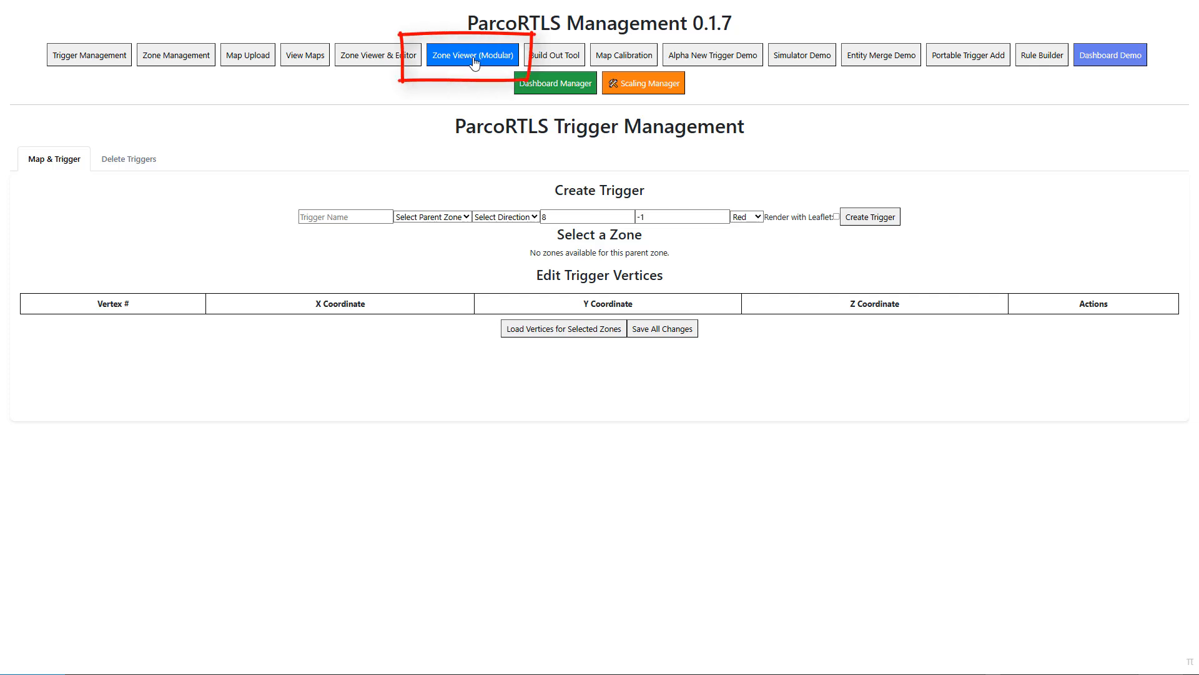
{"action": "left_click", "coordinate": [475, 63]}
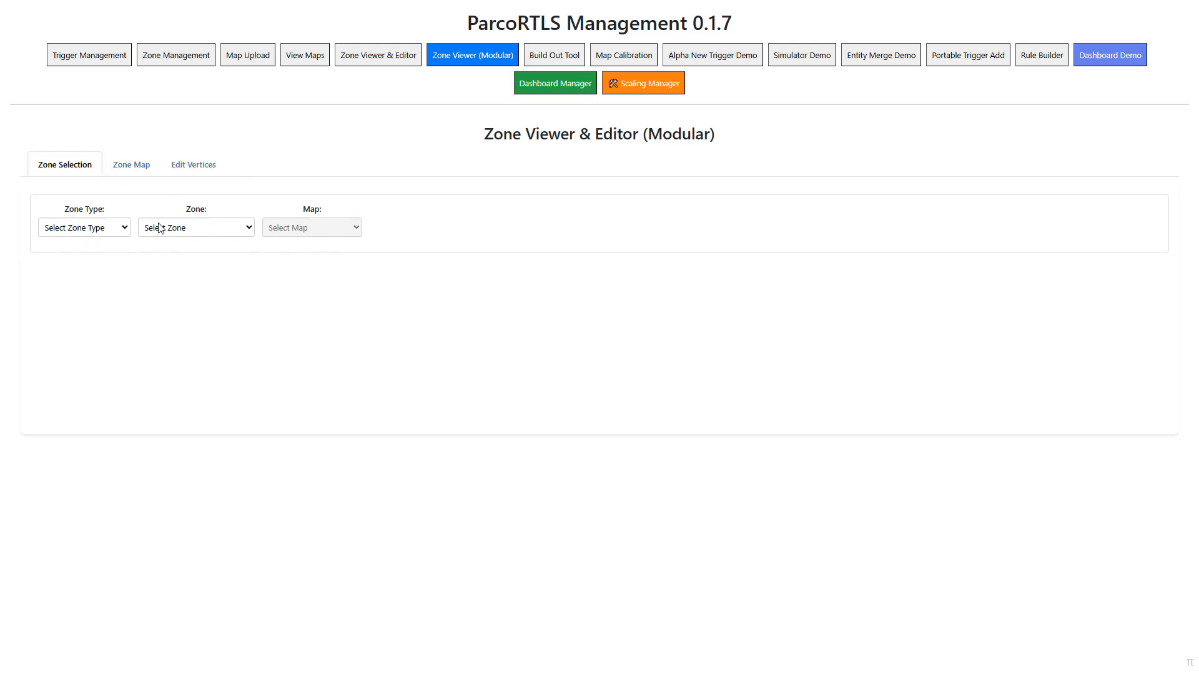
{"action": "left_click", "coordinate": [80, 230]}
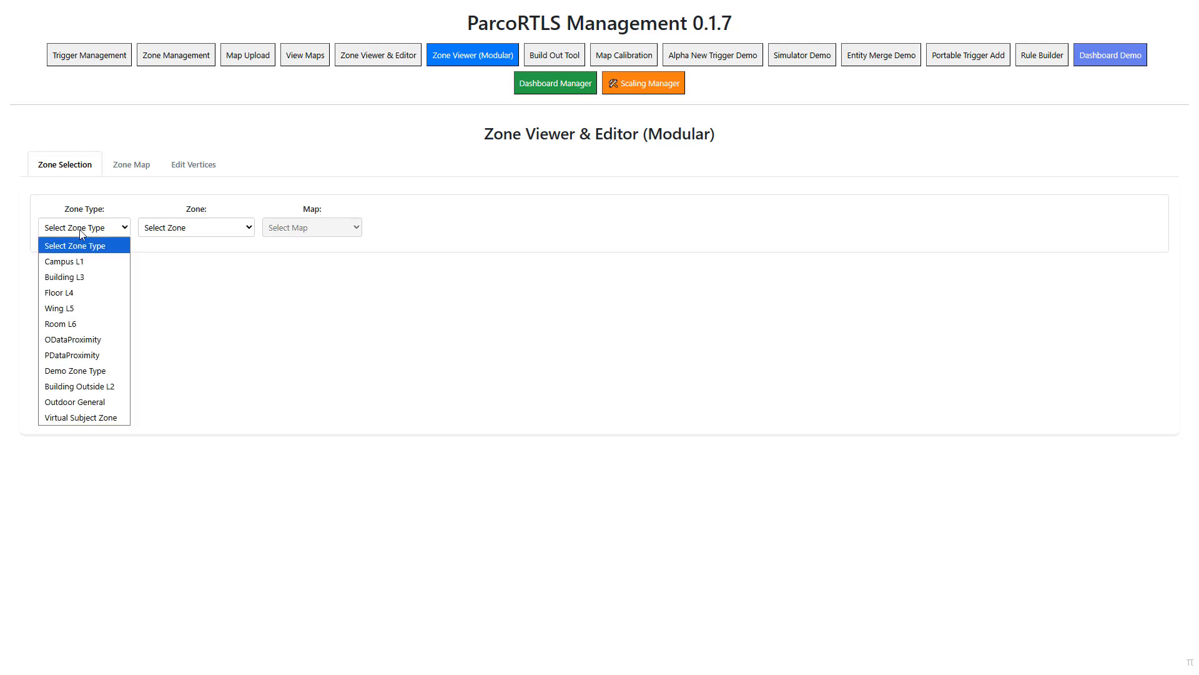
{"action": "left_click", "coordinate": [85, 263]}
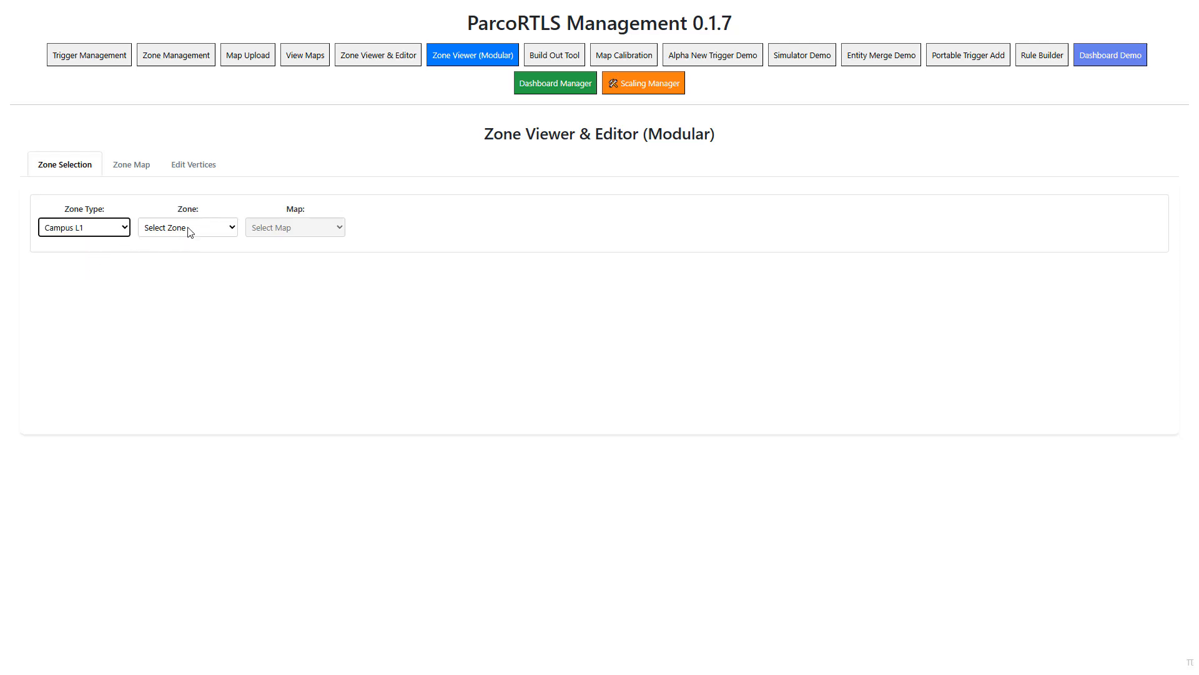
{"action": "left_click", "coordinate": [190, 229]}
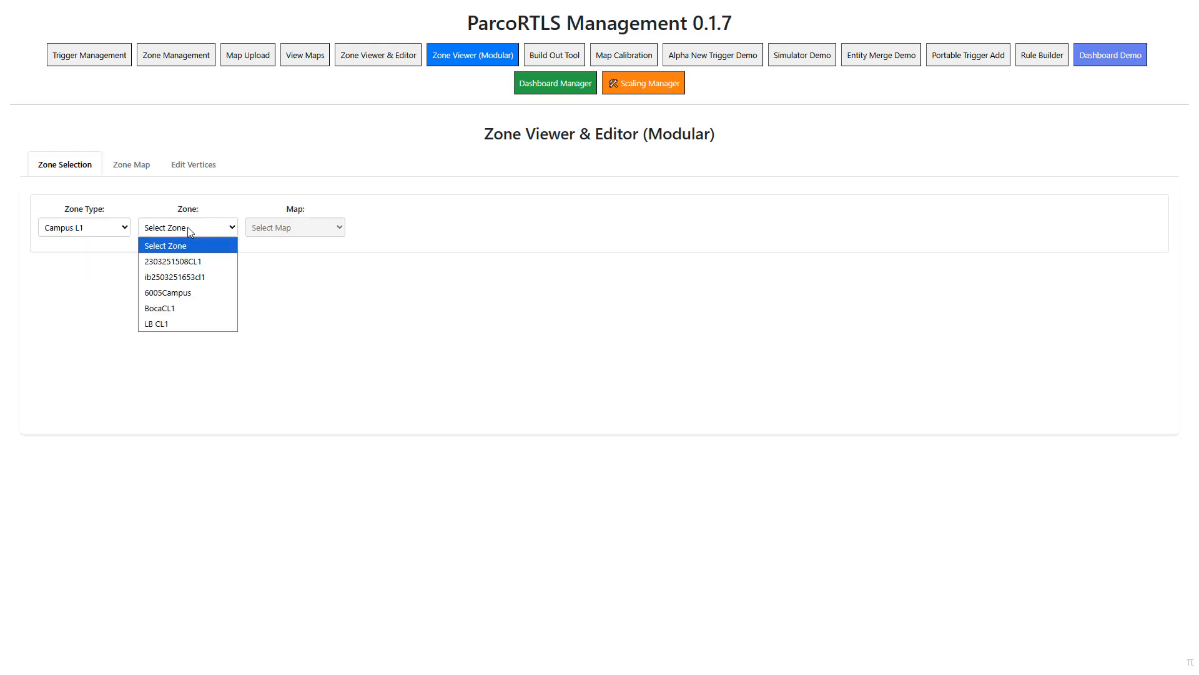
{"action": "left_click", "coordinate": [186, 323]}
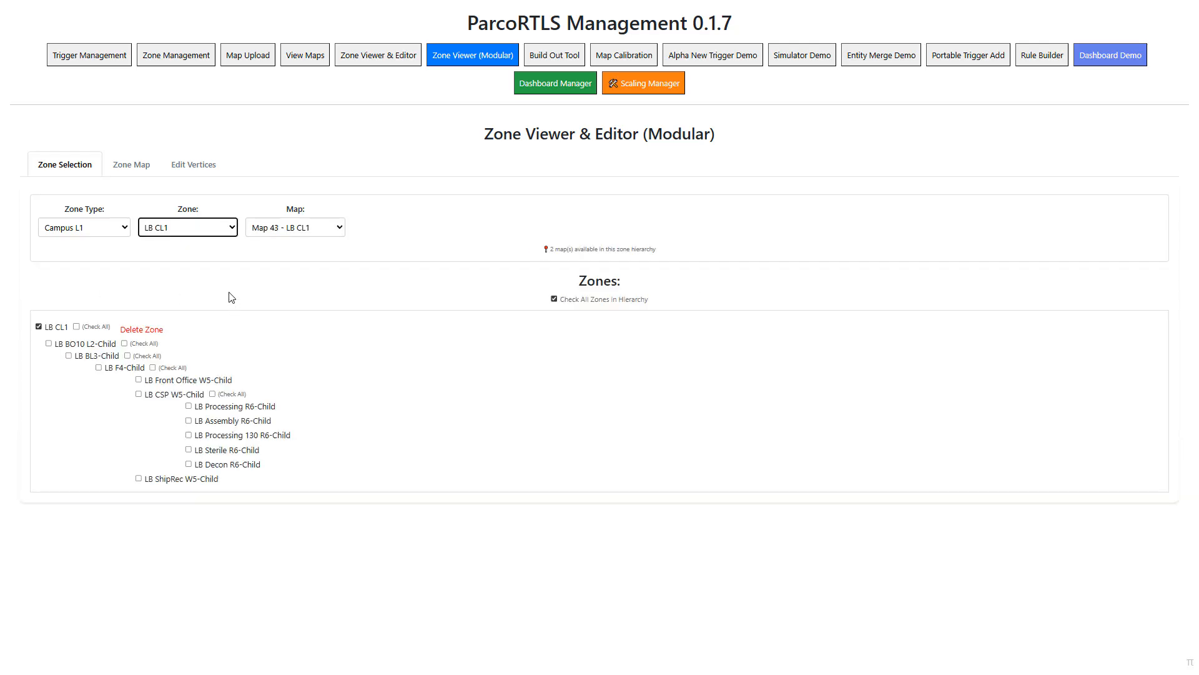
- Display the LB F4-Child zone with all its child zones on Map 44 - LB BL3-Child
{"action": "left_click", "coordinate": [338, 234]}
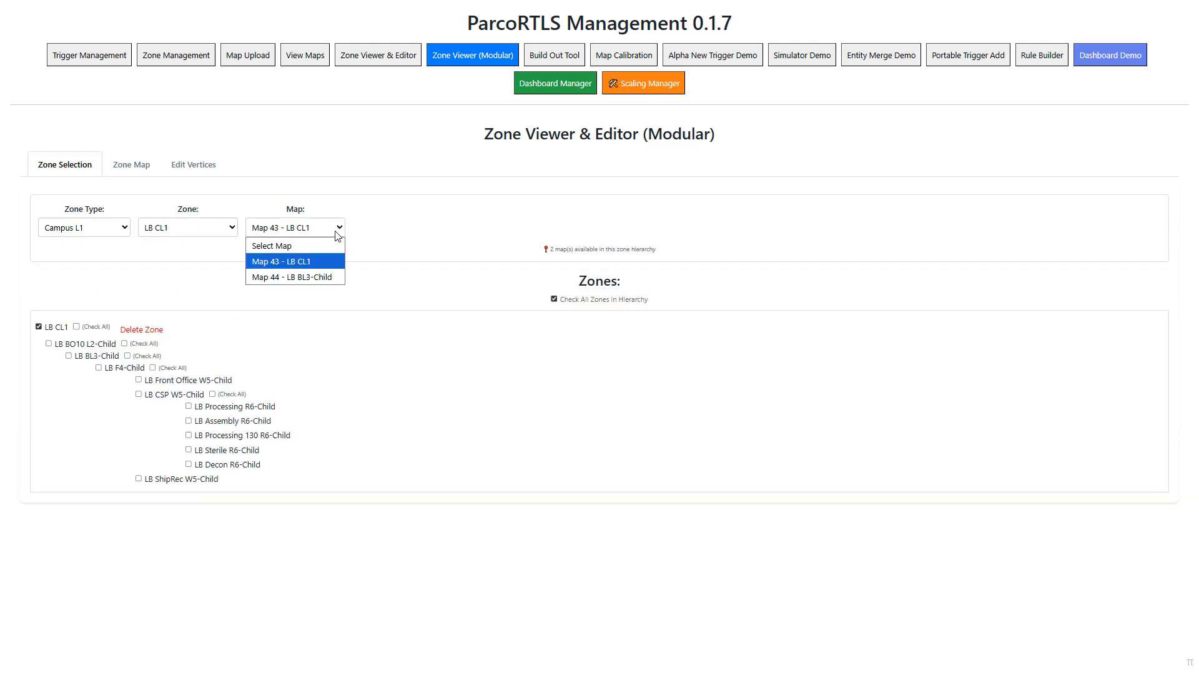
{"action": "left_click", "coordinate": [329, 277]}
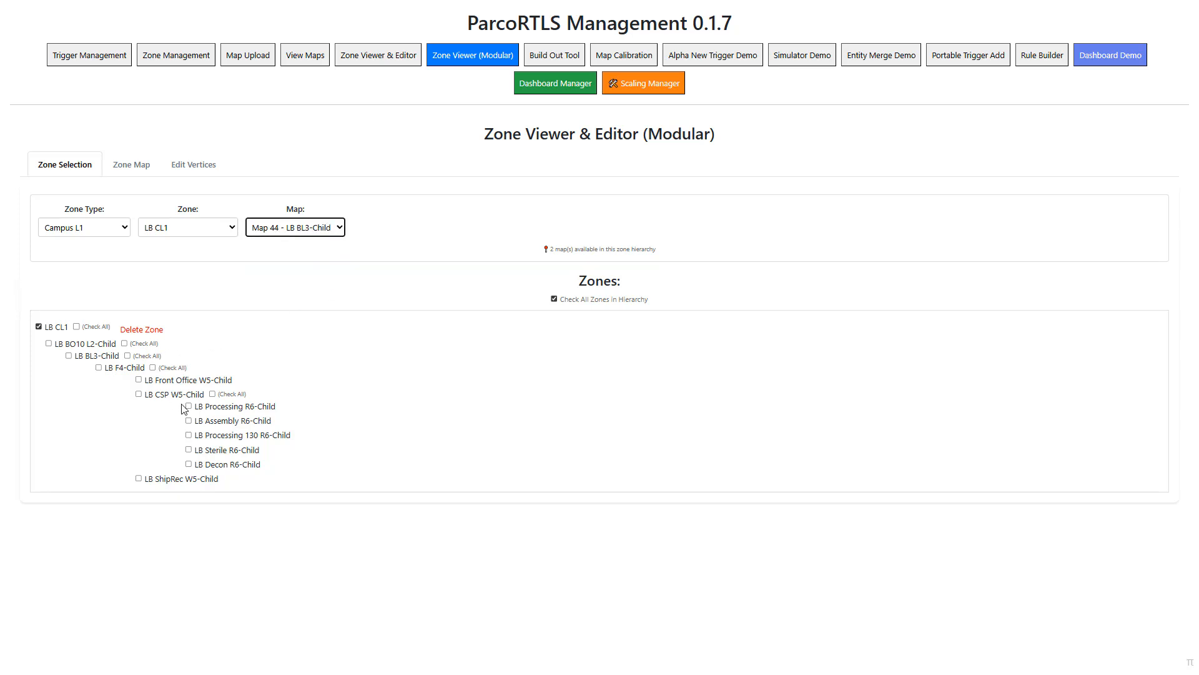
{"action": "left_click", "coordinate": [152, 368]}
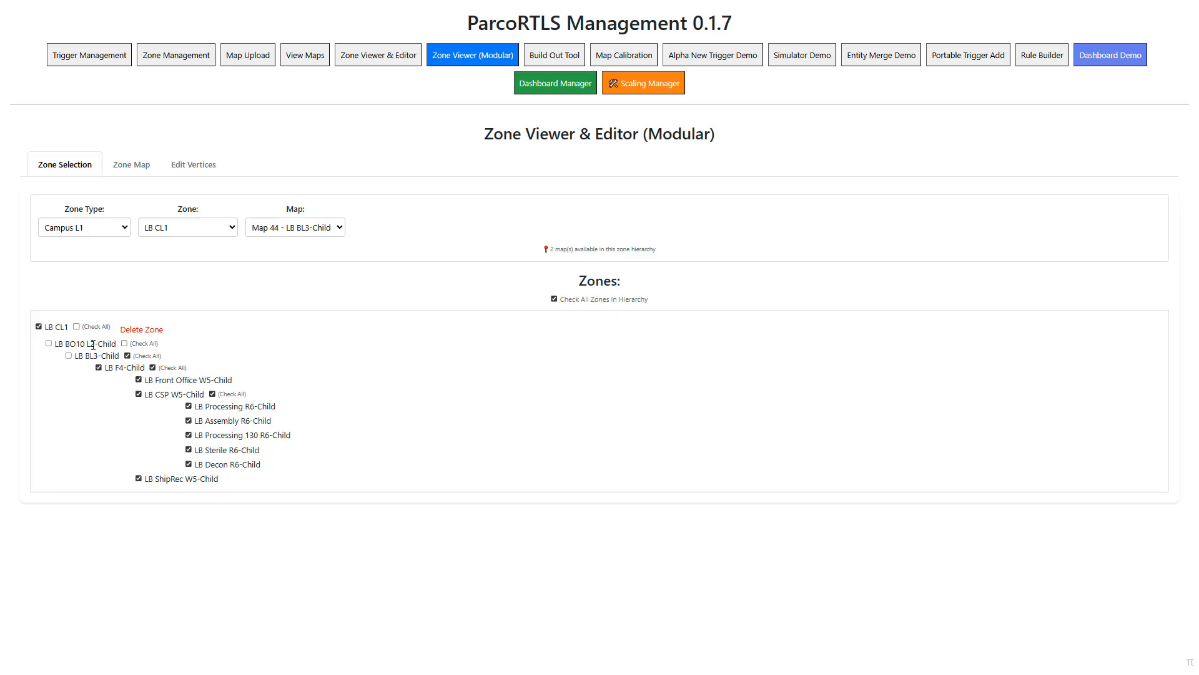
{"action": "left_click", "coordinate": [139, 168]}
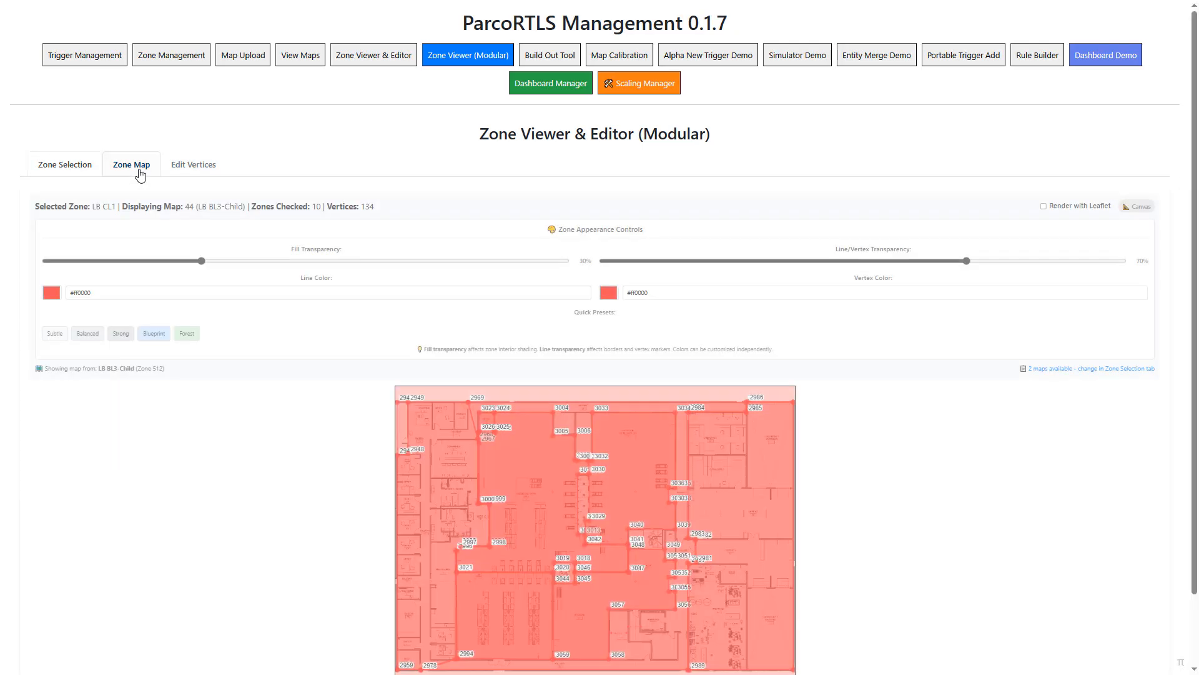
- Compare the Subtle, Strong and Balanced appearance presets, settle on Subtle, and render the zone map with Leaflet
{"action": "scroll", "coordinate": [914, 464], "scroll_direction": "down", "scroll_amount": 2}
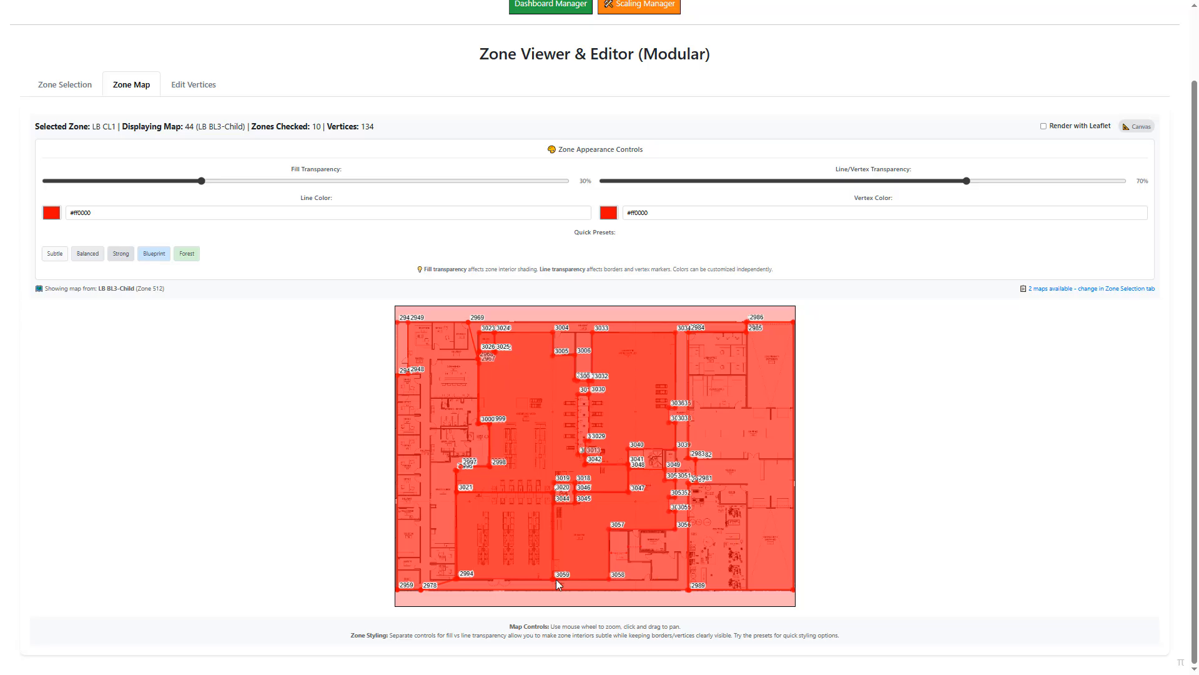
{"action": "left_click", "coordinate": [58, 254]}
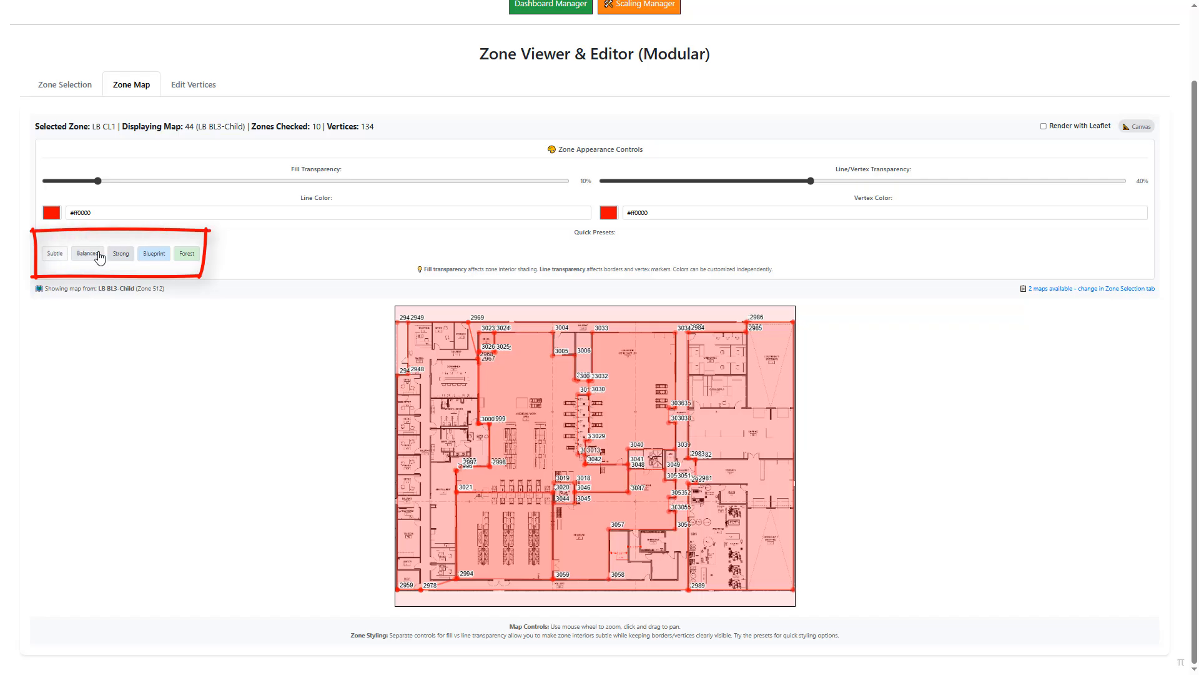
{"action": "left_click", "coordinate": [127, 255]}
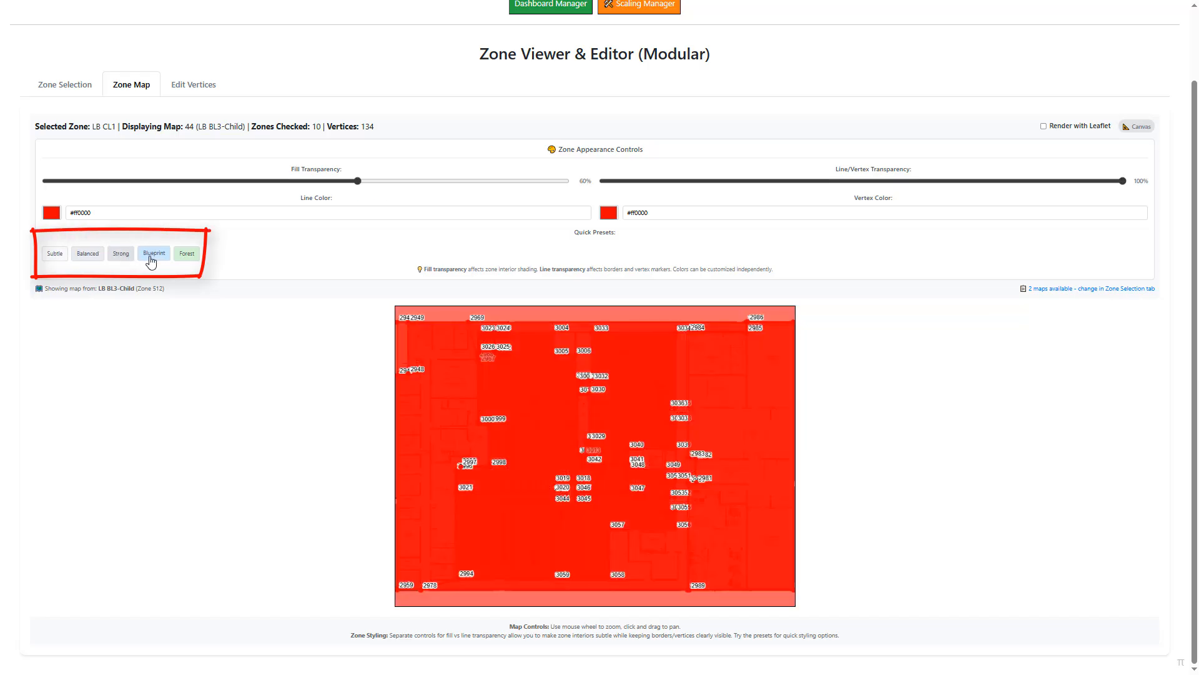
{"action": "left_click", "coordinate": [79, 257]}
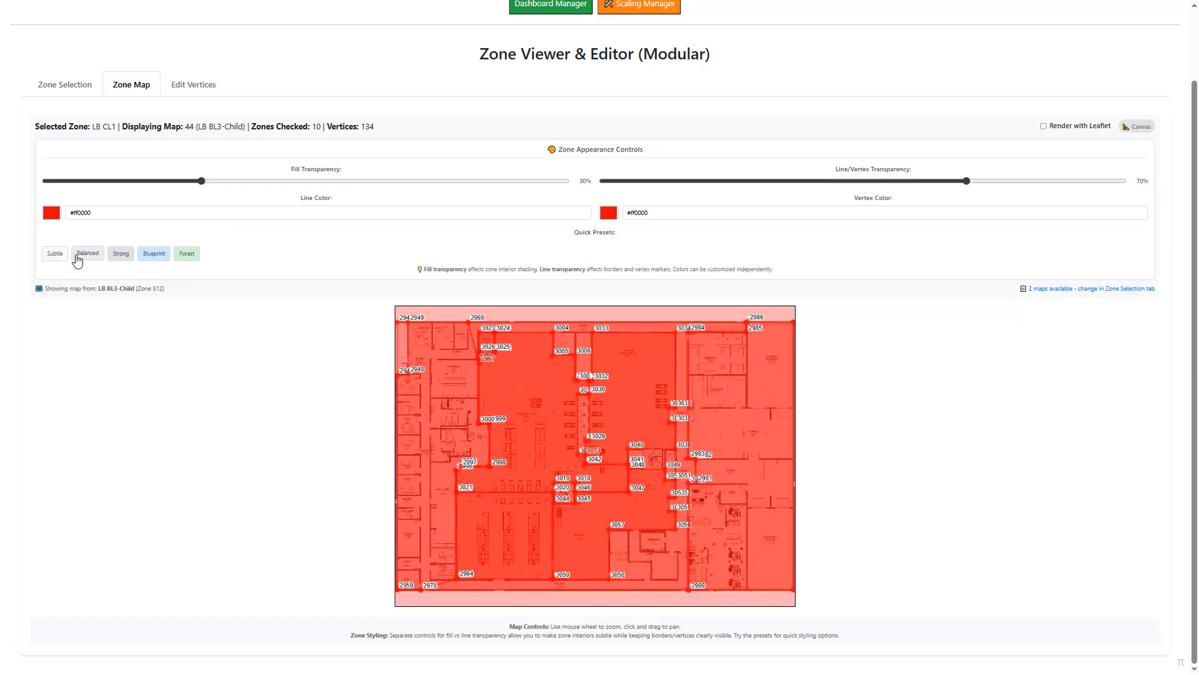
{"action": "left_click", "coordinate": [55, 255]}
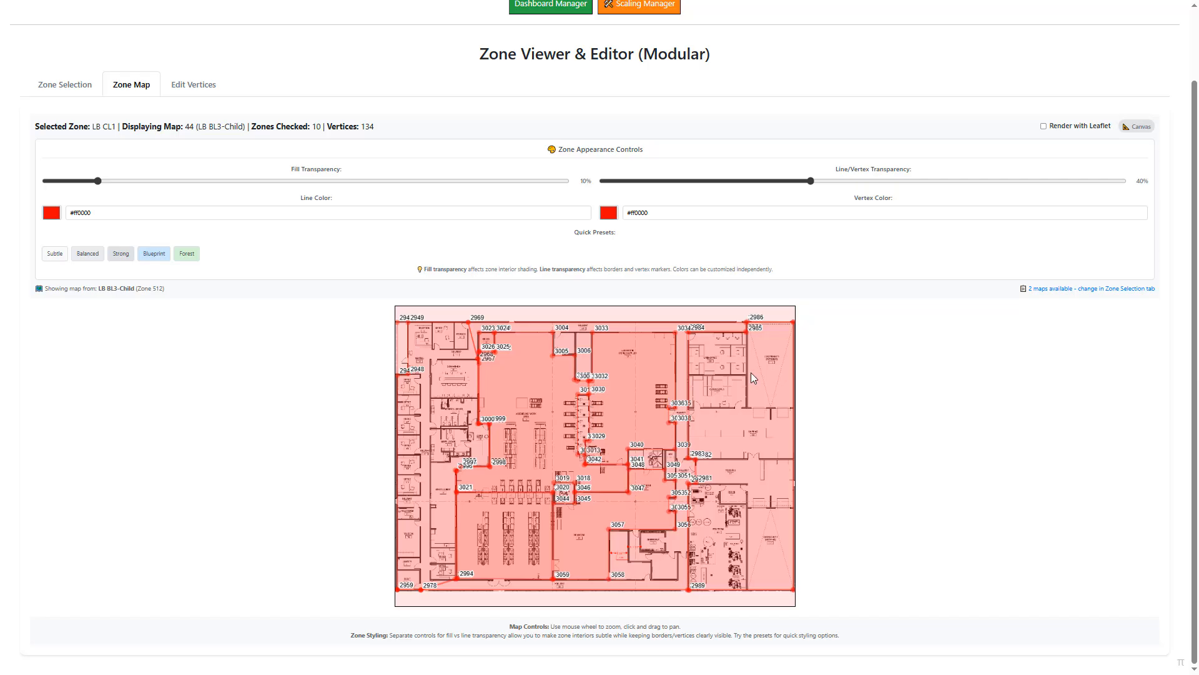
{"action": "left_click", "coordinate": [1044, 127]}
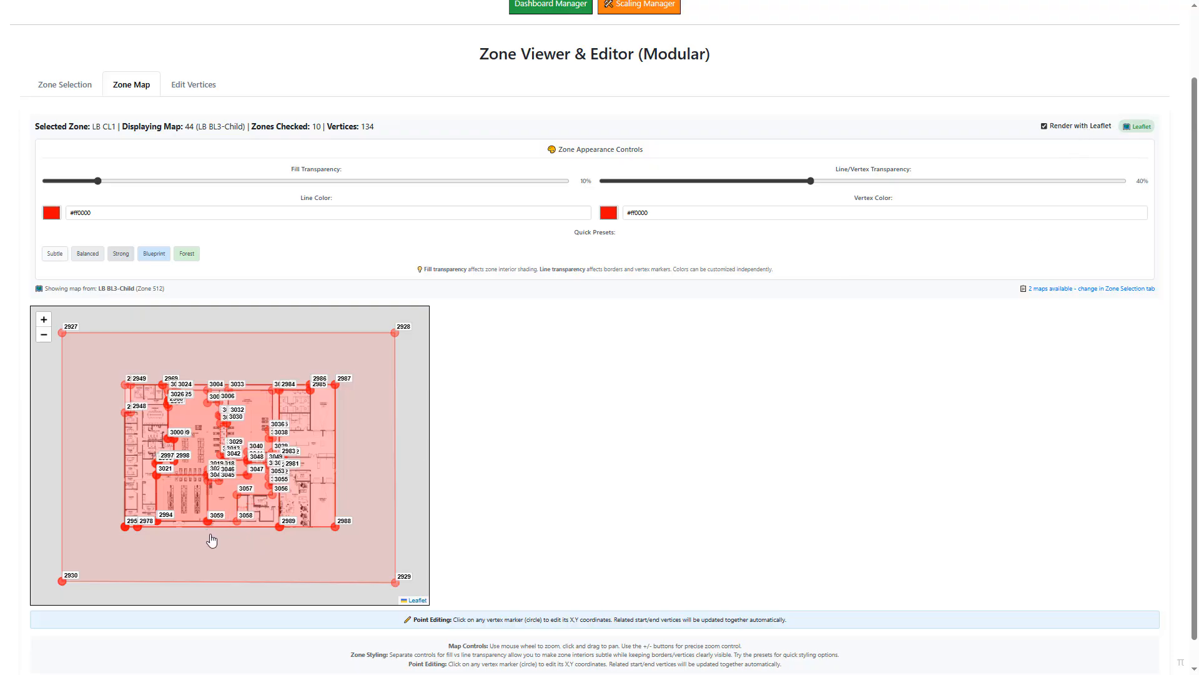
- View the coordinates of vertex 2993 near Hallway 144 on the map, then cancel the edit
{"action": "scroll", "coordinate": [213, 538], "scroll_direction": "up", "scroll_amount": 2}
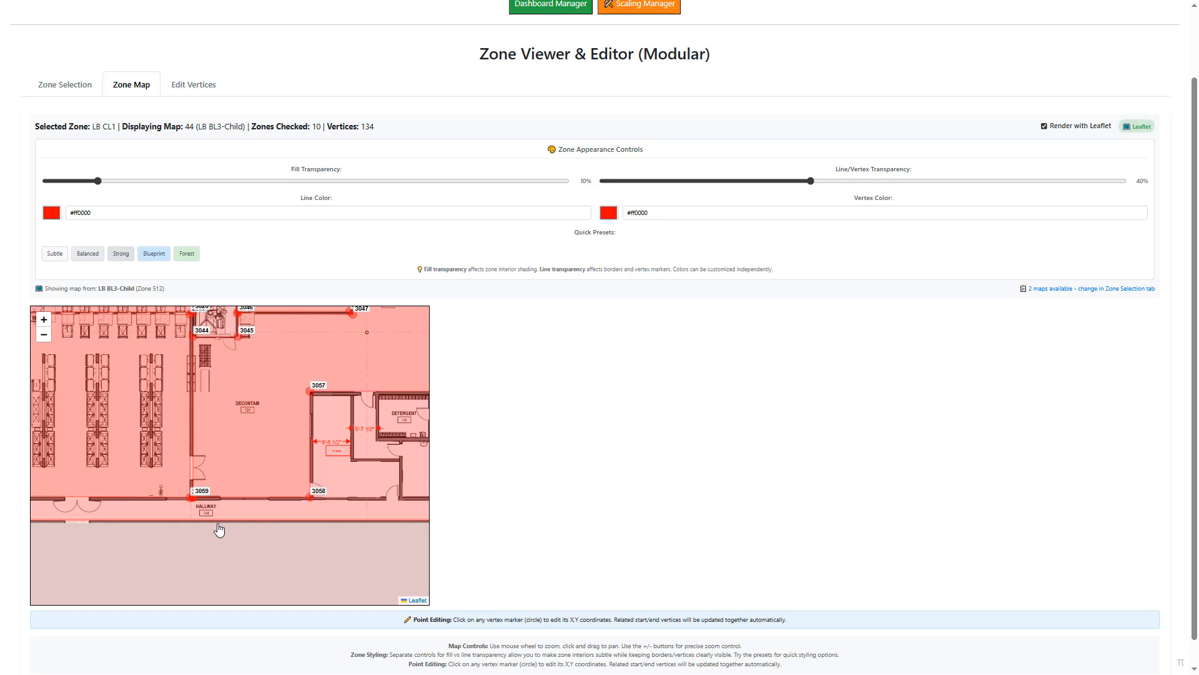
{"action": "scroll", "coordinate": [219, 529], "scroll_direction": "up", "scroll_amount": 2}
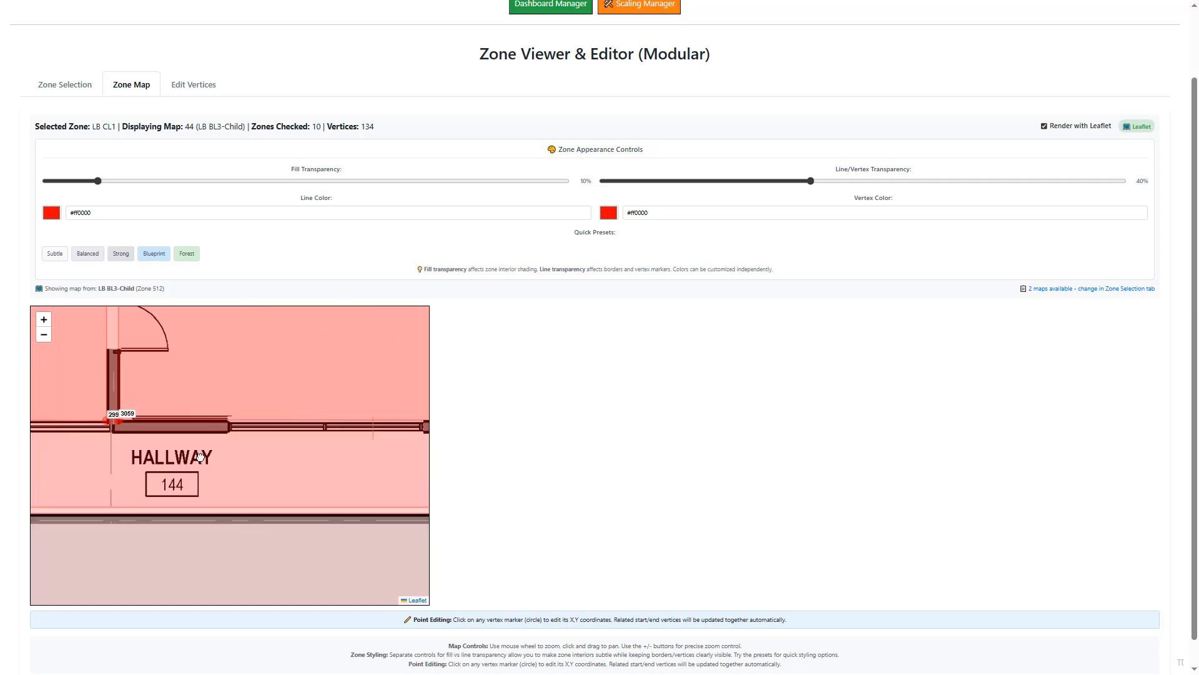
{"action": "left_click_drag", "start_coordinate": [199, 457], "coordinate": [228, 485]}
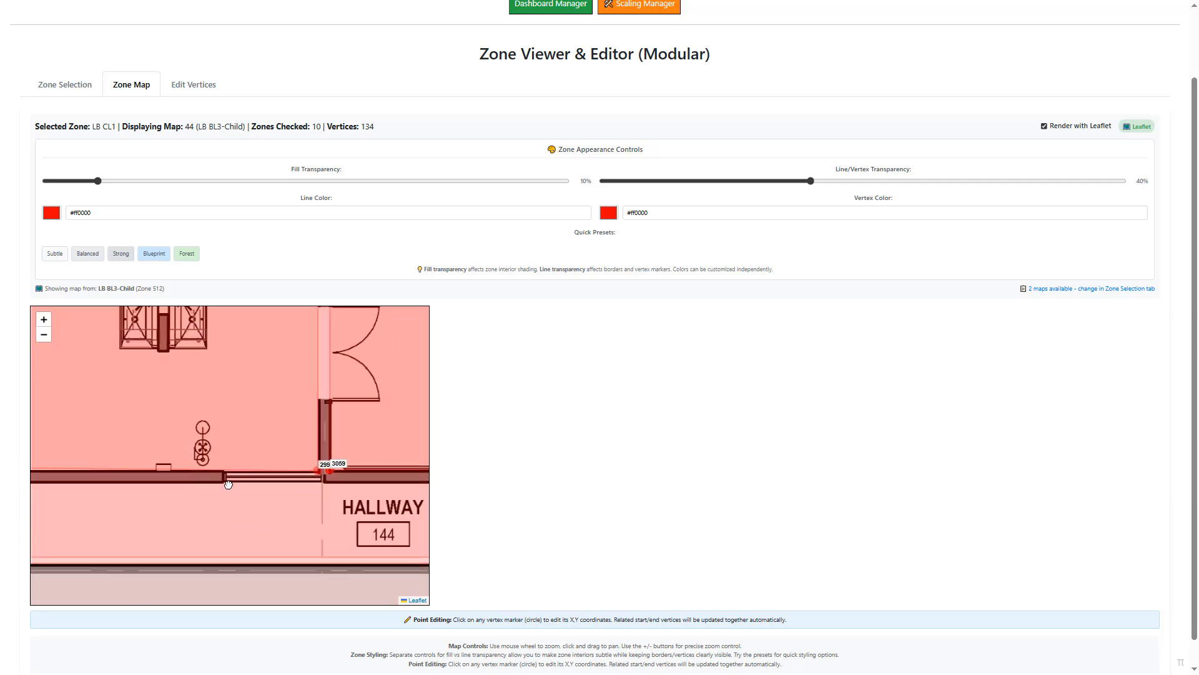
{"action": "scroll", "coordinate": [273, 461], "scroll_direction": "up", "scroll_amount": 1}
{"action": "left_click_drag", "start_coordinate": [287, 460], "coordinate": [241, 456]}
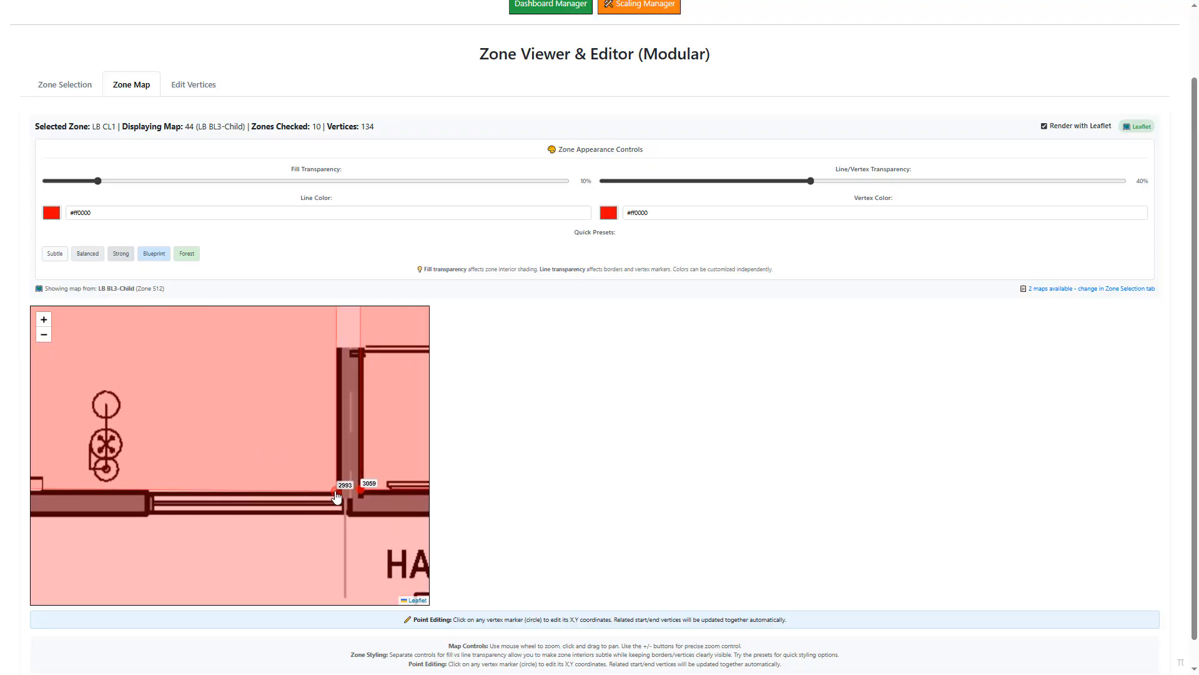
{"action": "left_click", "coordinate": [336, 494]}
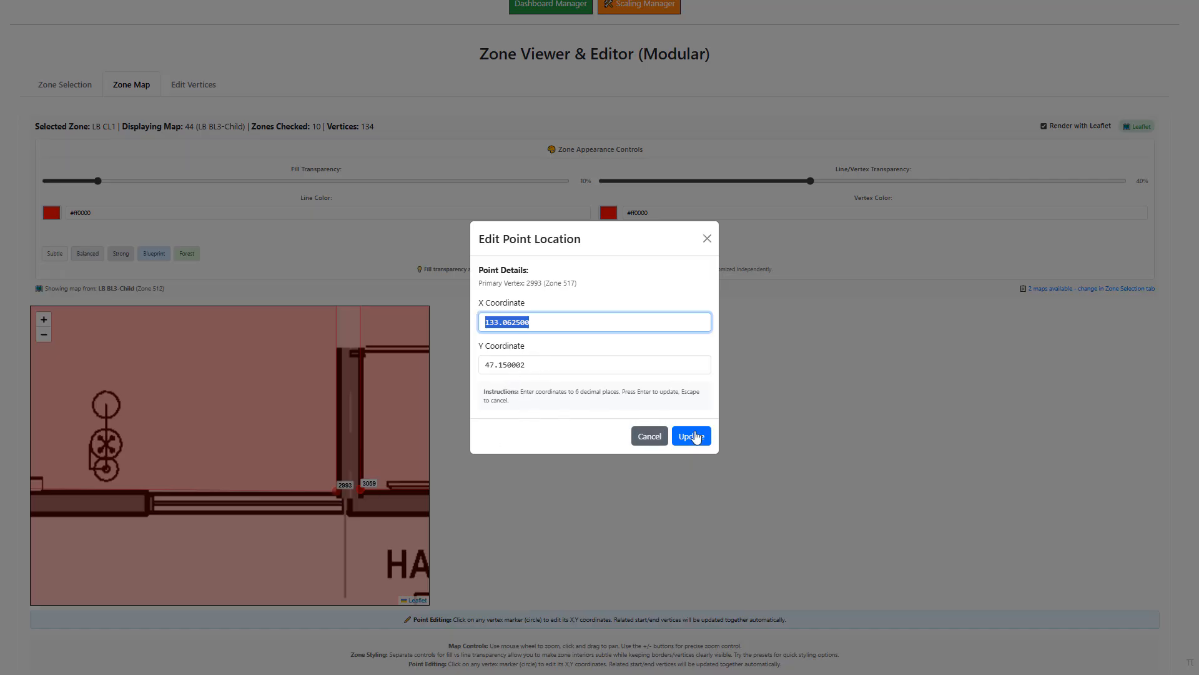
{"action": "left_click", "coordinate": [656, 436]}
- View the coordinates of start/end vertex 2994 at the wall corner, then dismiss them without updating
{"action": "scroll", "coordinate": [477, 443], "scroll_direction": "down", "scroll_amount": 1}
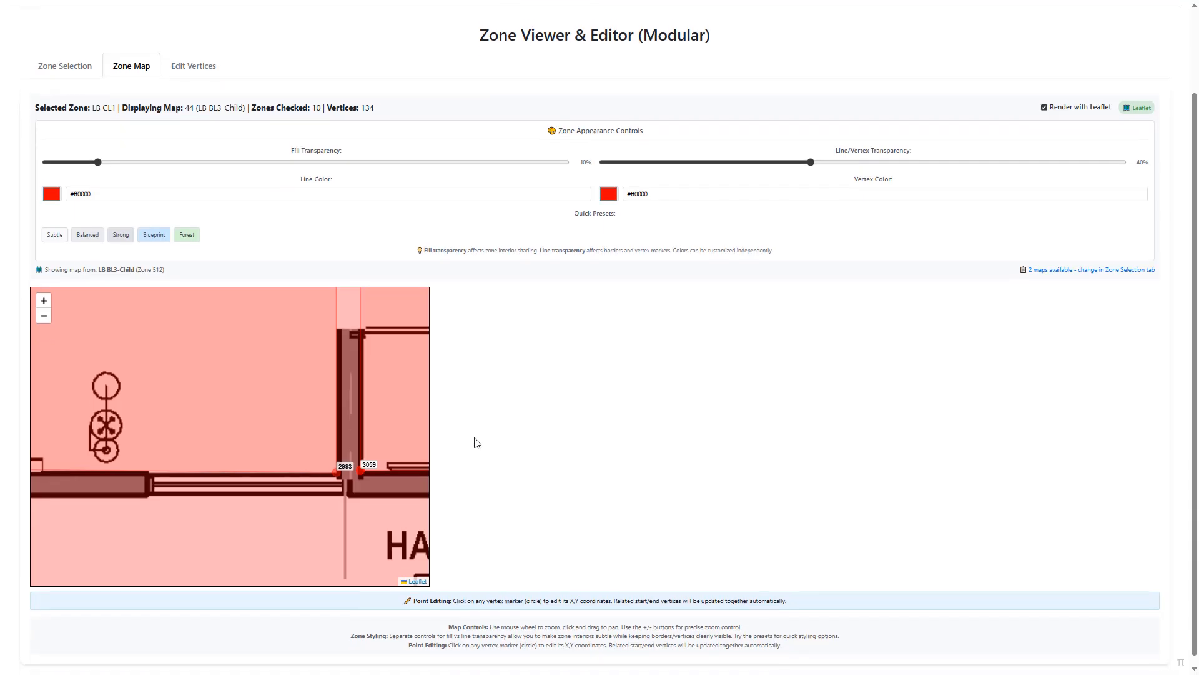
{"action": "scroll", "coordinate": [251, 432], "scroll_direction": "down", "scroll_amount": 1}
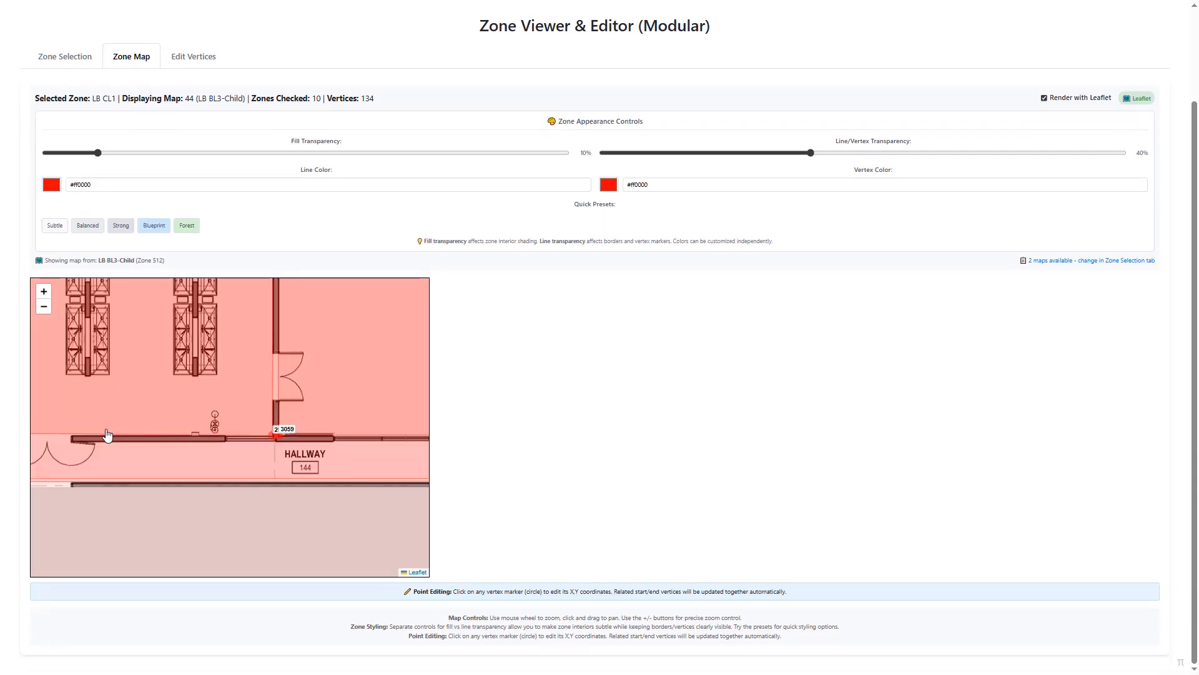
{"action": "left_click_drag", "start_coordinate": [121, 429], "coordinate": [295, 424]}
{"action": "scroll", "coordinate": [209, 440], "scroll_direction": "up", "scroll_amount": 4}
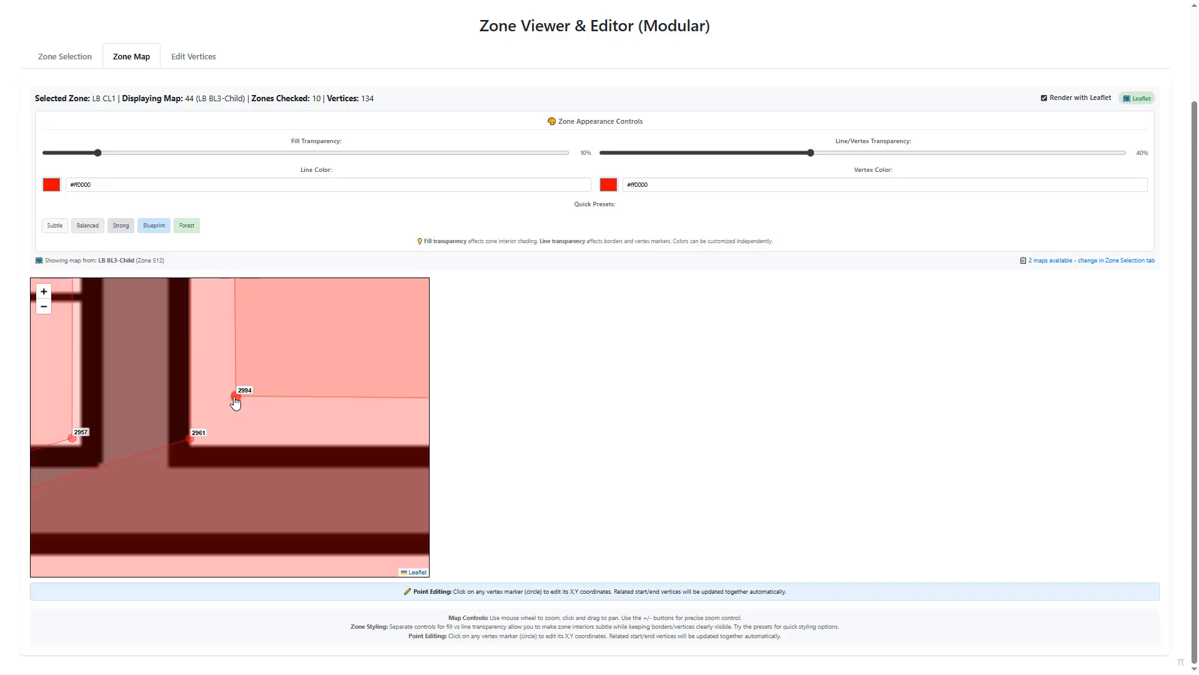
{"action": "left_click", "coordinate": [236, 398]}
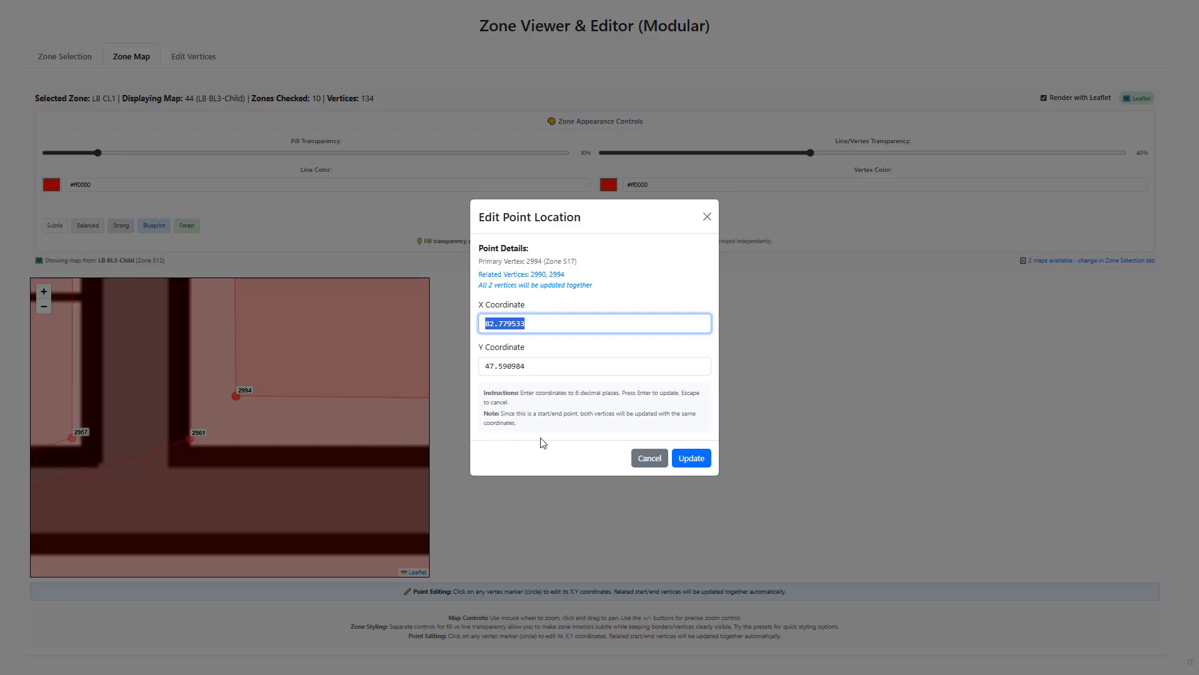
{"action": "left_click", "coordinate": [648, 460]}
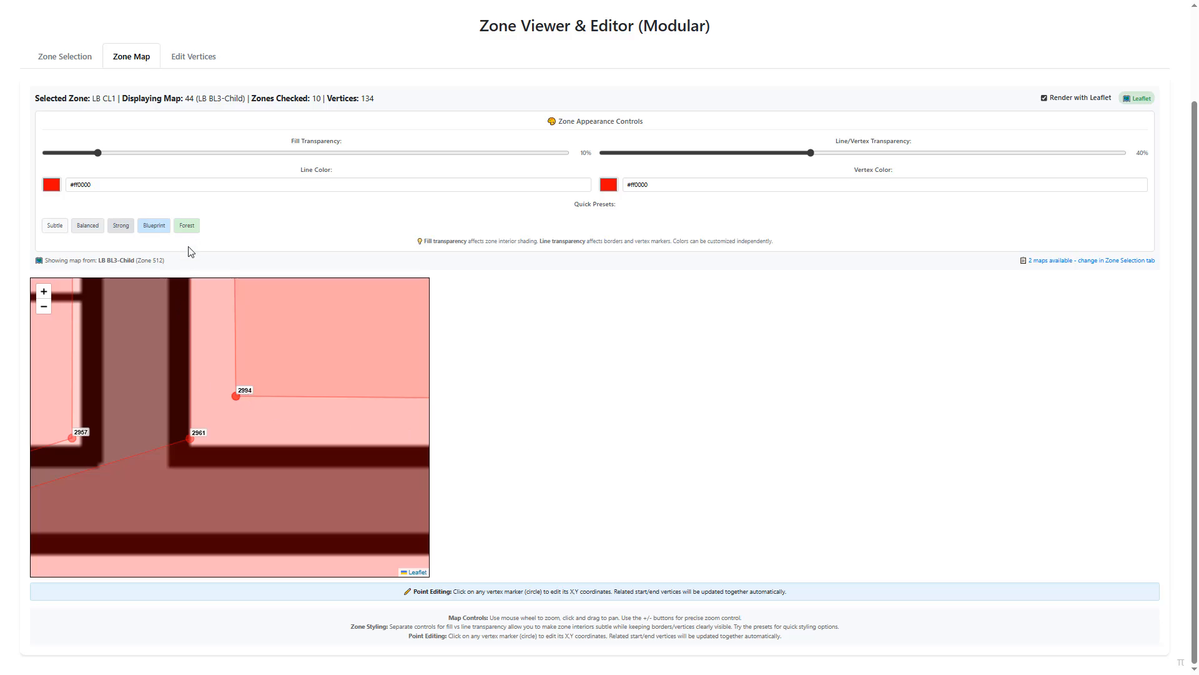
- Select vertex 2990 of zone 517 in the vertex editing table
{"action": "left_click", "coordinate": [206, 64]}
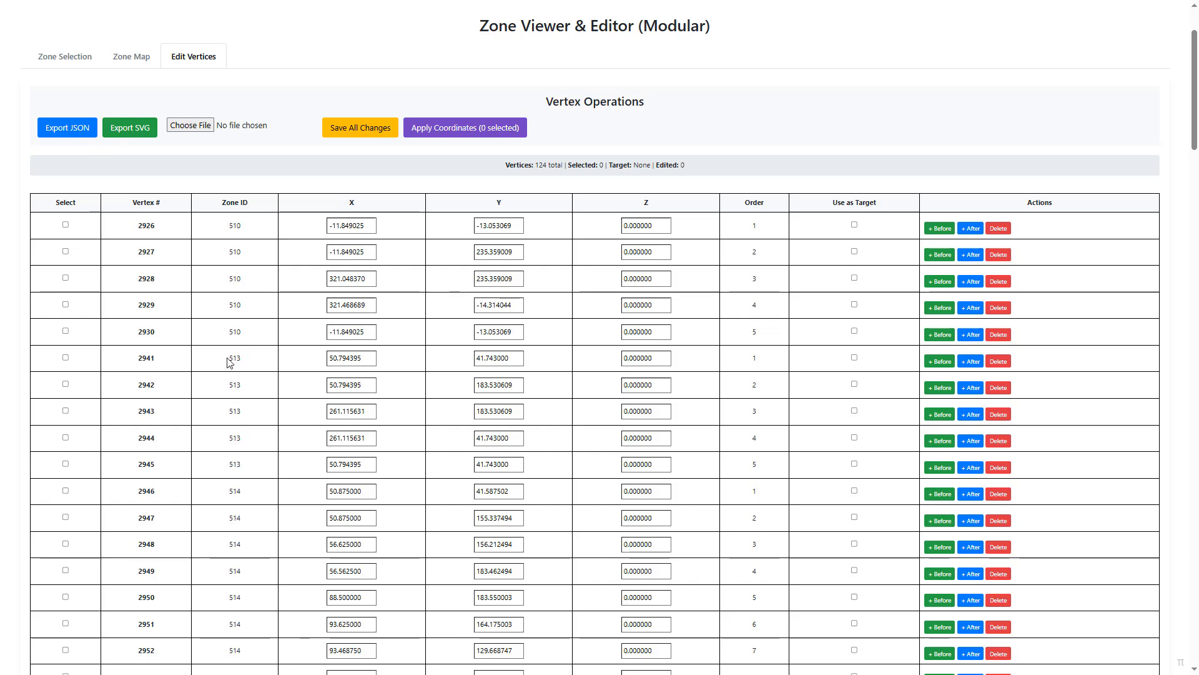
{"action": "scroll", "coordinate": [223, 412], "scroll_direction": "down", "scroll_amount": 9}
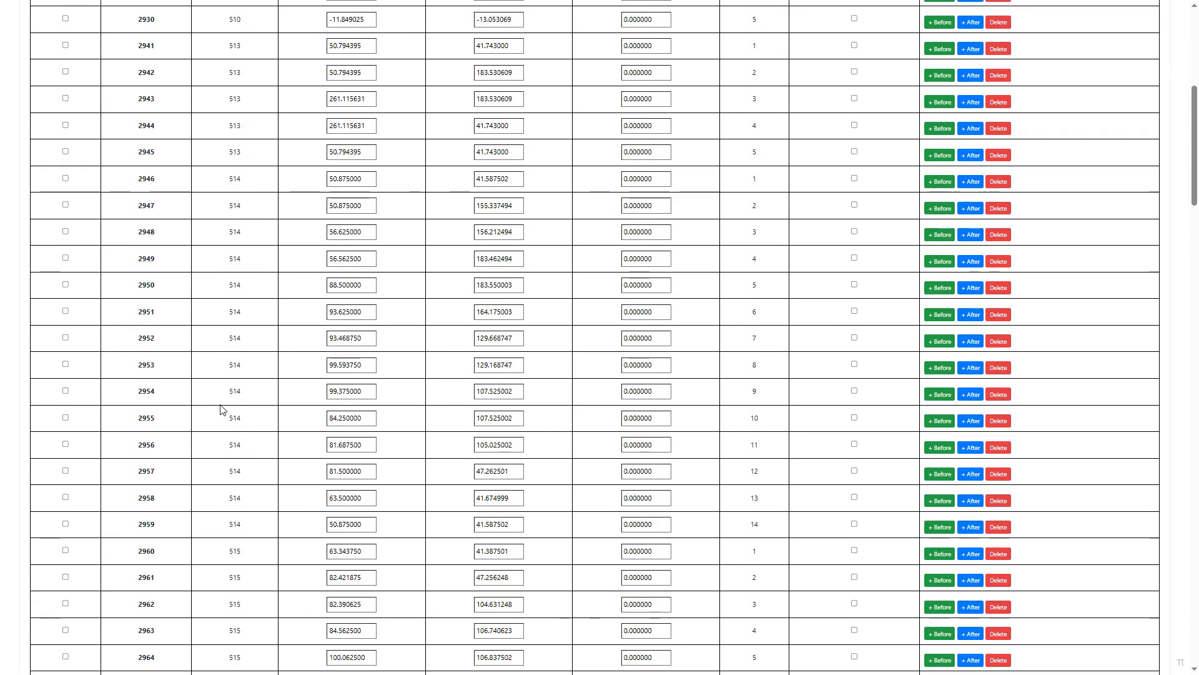
{"action": "scroll", "coordinate": [171, 334], "scroll_direction": "down", "scroll_amount": 9}
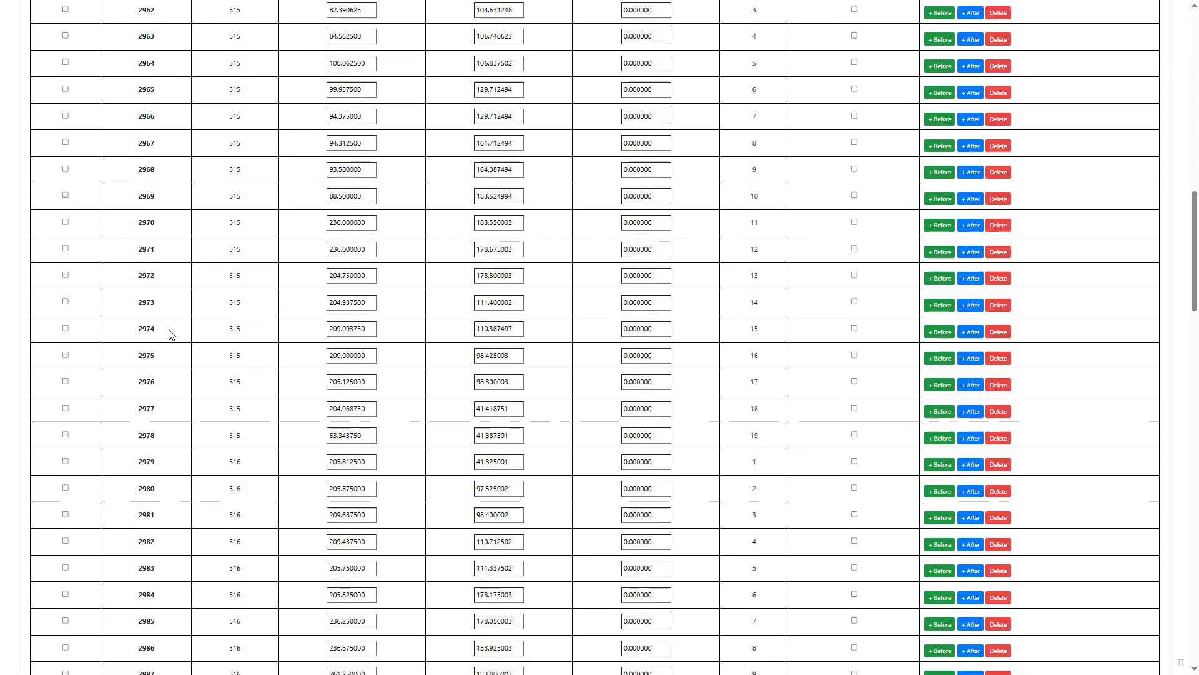
{"action": "scroll", "coordinate": [143, 349], "scroll_direction": "down", "scroll_amount": 3}
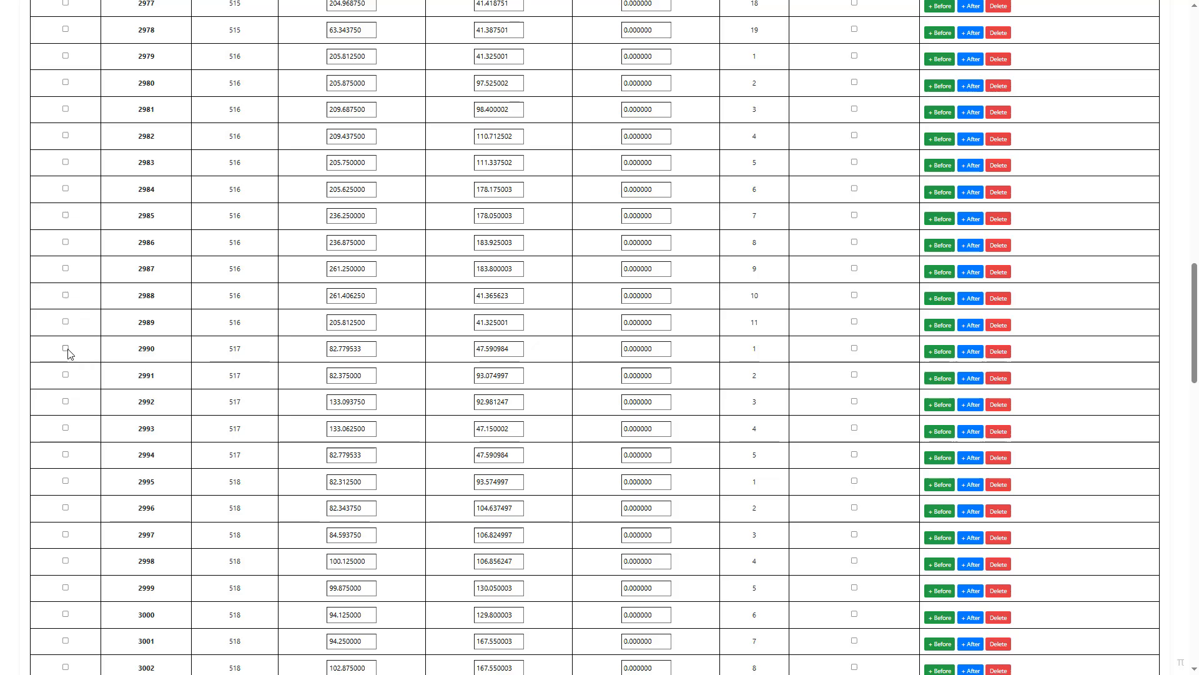
{"action": "left_click", "coordinate": [66, 348]}
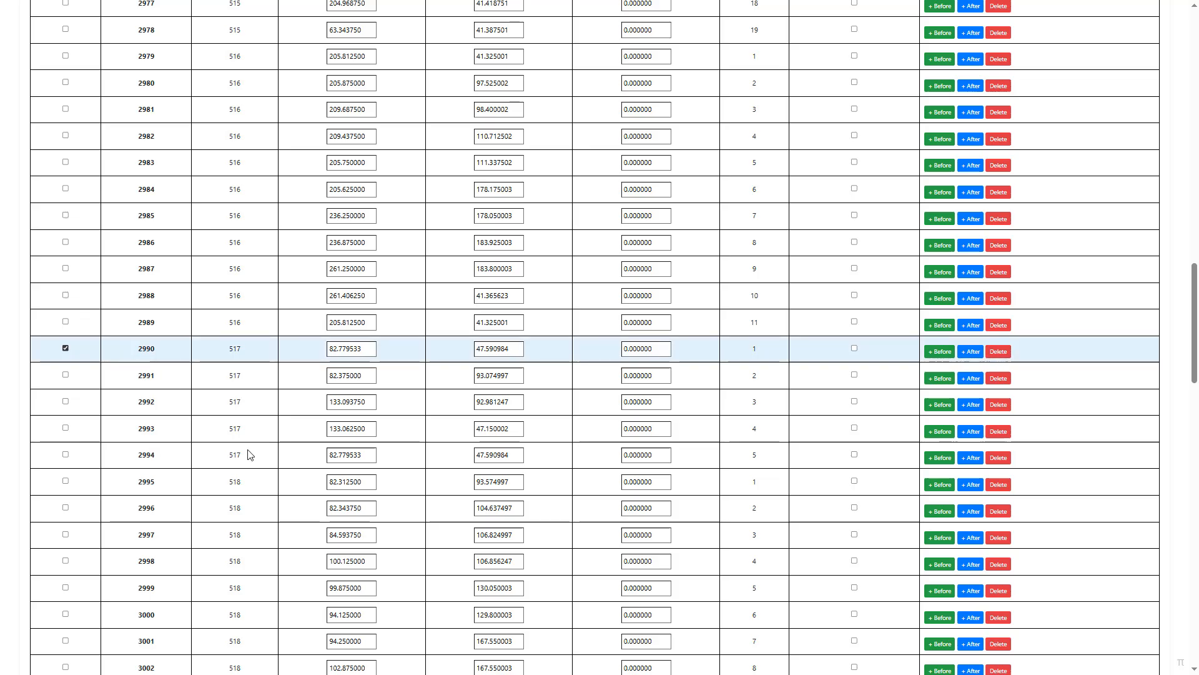
{"action": "scroll", "coordinate": [682, 325], "scroll_direction": "up", "scroll_amount": 12}
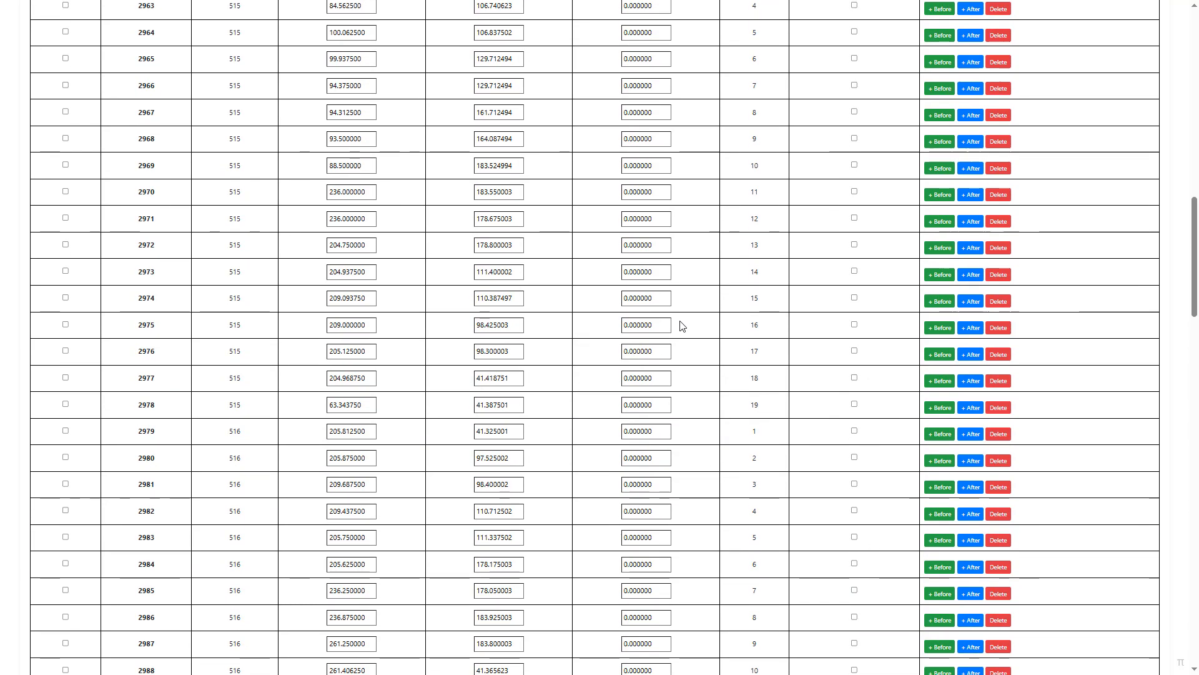
{"action": "scroll", "coordinate": [683, 324], "scroll_direction": "up", "scroll_amount": 8}
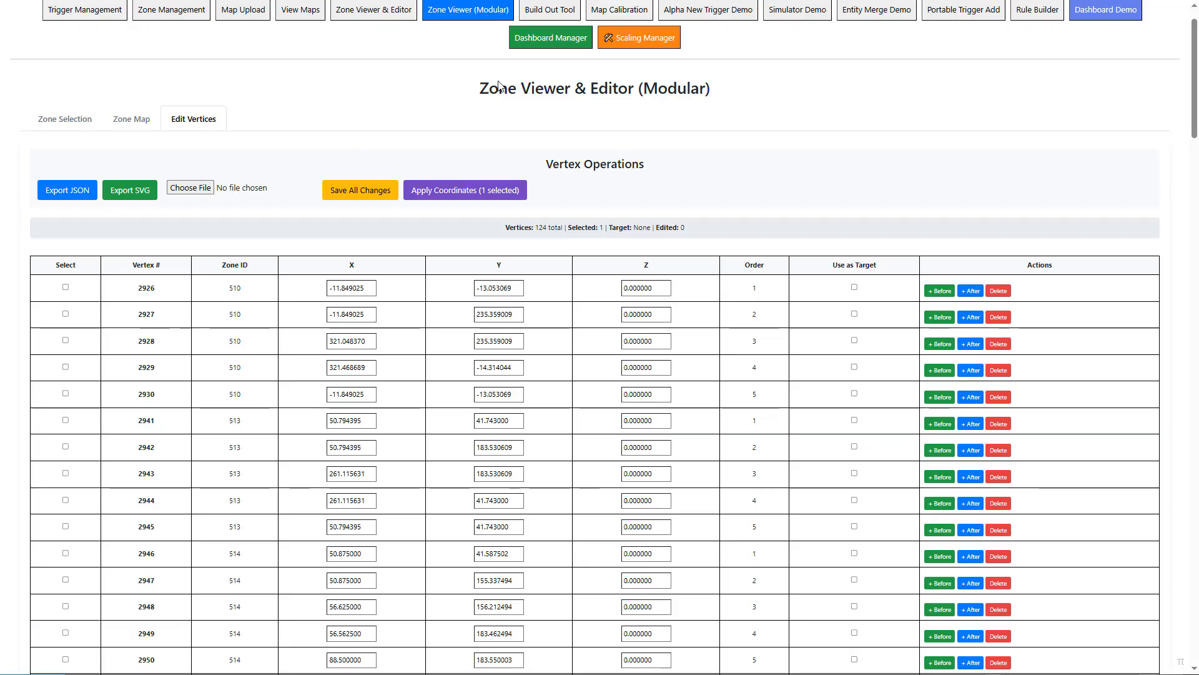
- Open the Build Out Tool and review the full list of devices with their types, zones and locations
{"action": "left_click", "coordinate": [542, 14]}
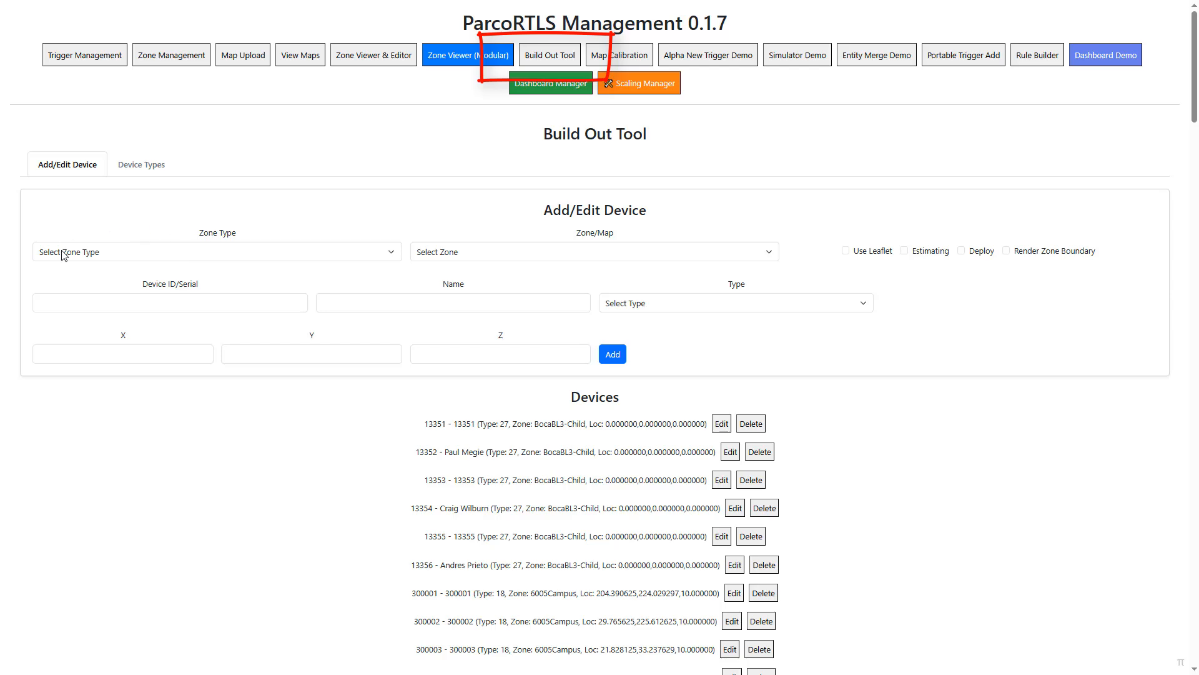
{"action": "scroll", "coordinate": [753, 496], "scroll_direction": "down", "scroll_amount": 7}
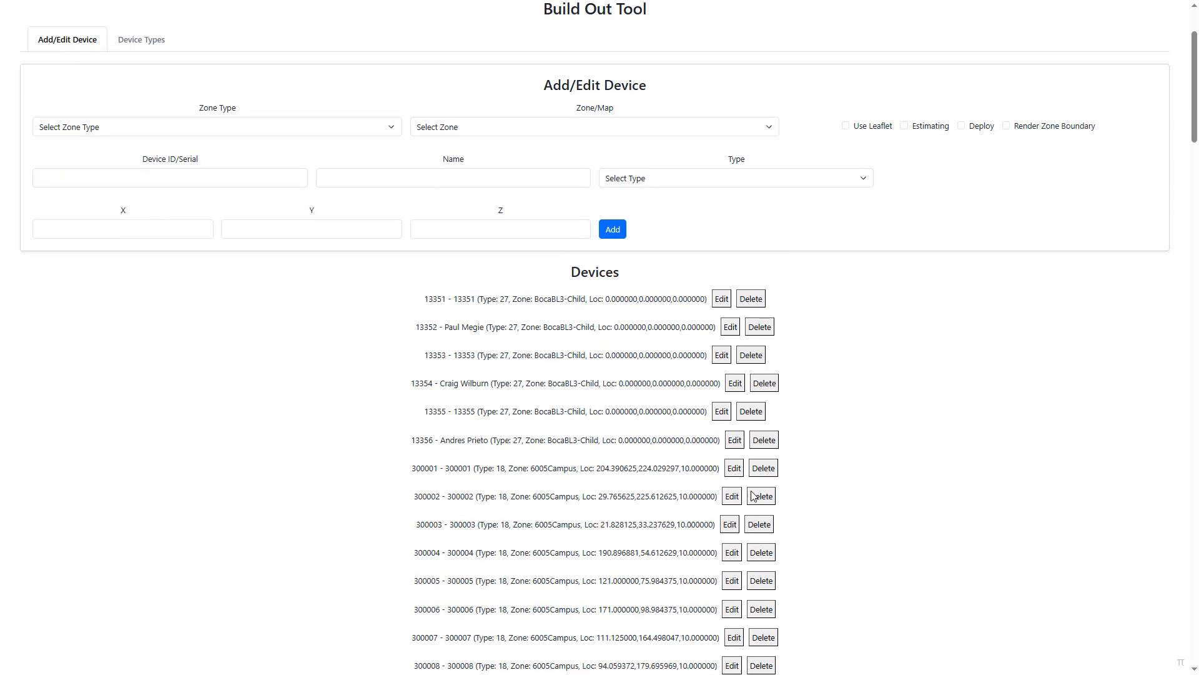
{"action": "scroll", "coordinate": [652, 332], "scroll_direction": "down", "scroll_amount": 1}
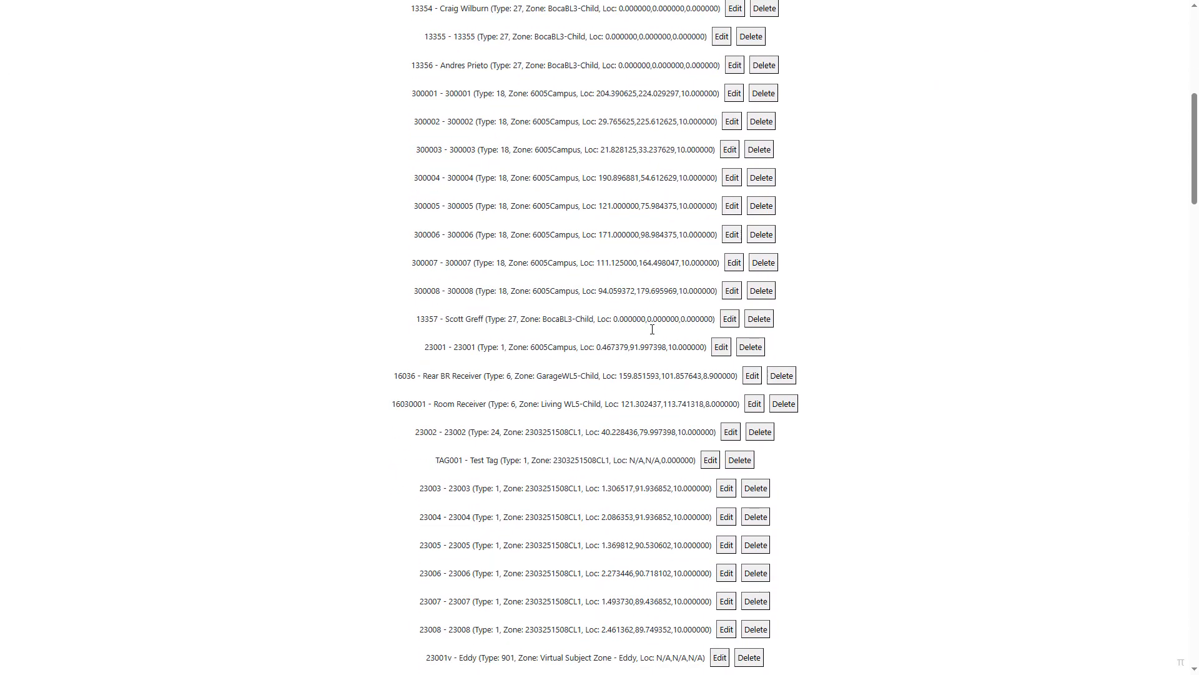
{"action": "scroll", "coordinate": [587, 378], "scroll_direction": "down", "scroll_amount": 6}
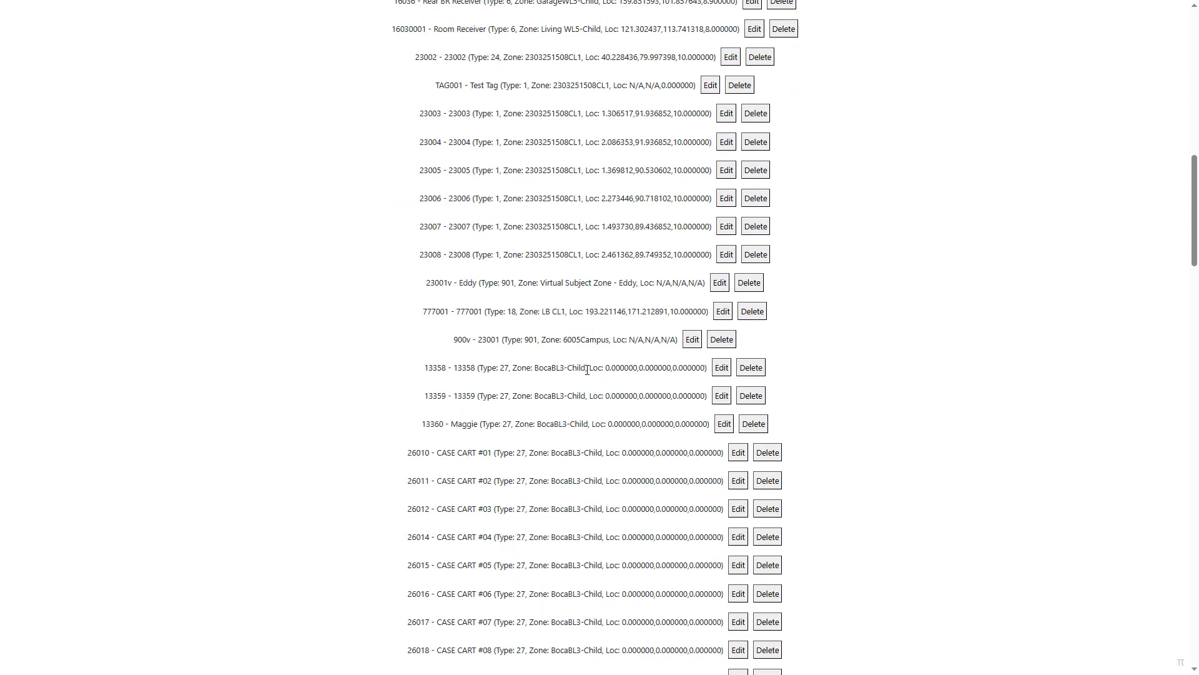
{"action": "scroll", "coordinate": [594, 369], "scroll_direction": "up", "scroll_amount": 4}
{"action": "scroll", "coordinate": [594, 372], "scroll_direction": "down", "scroll_amount": 5}
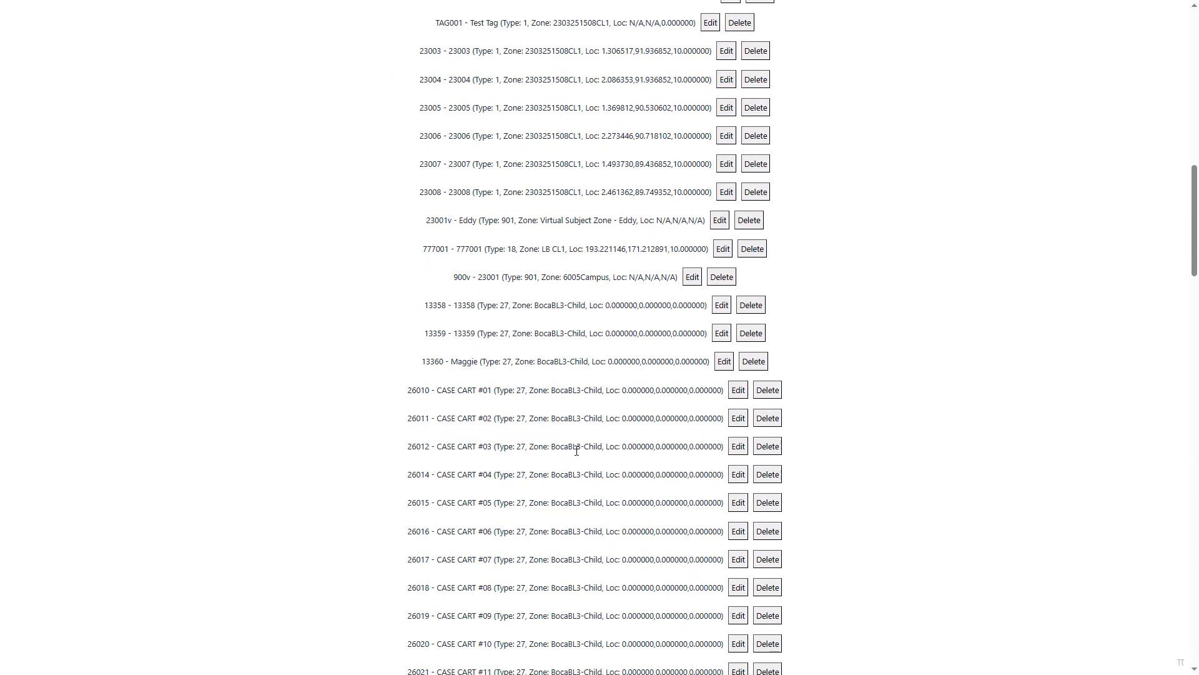
{"action": "scroll", "coordinate": [590, 428], "scroll_direction": "up", "scroll_amount": 3}
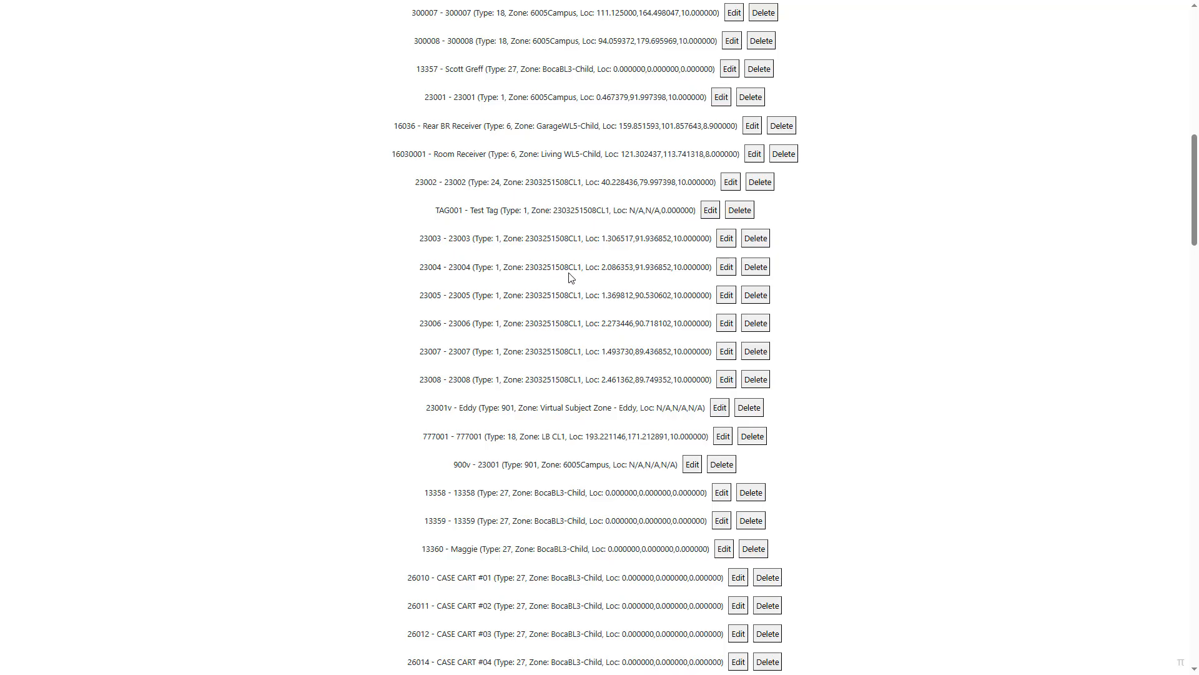
{"action": "scroll", "coordinate": [592, 267], "scroll_direction": "up", "scroll_amount": 9}
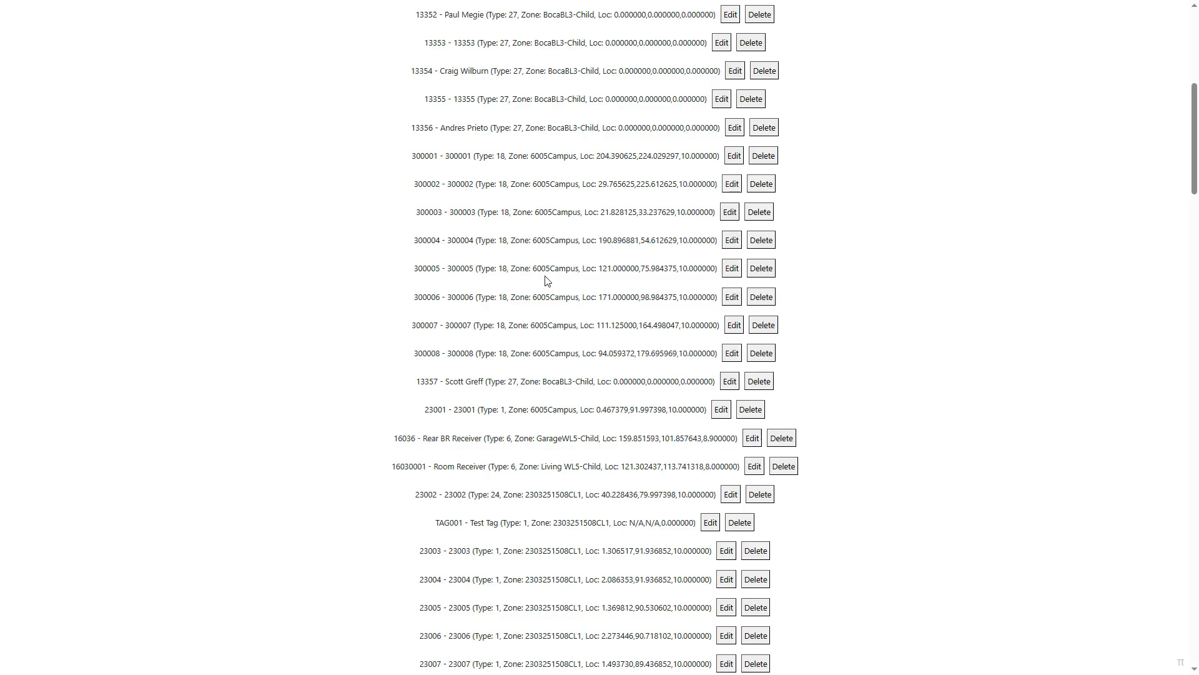
{"action": "scroll", "coordinate": [593, 334], "scroll_direction": "up", "scroll_amount": 4}
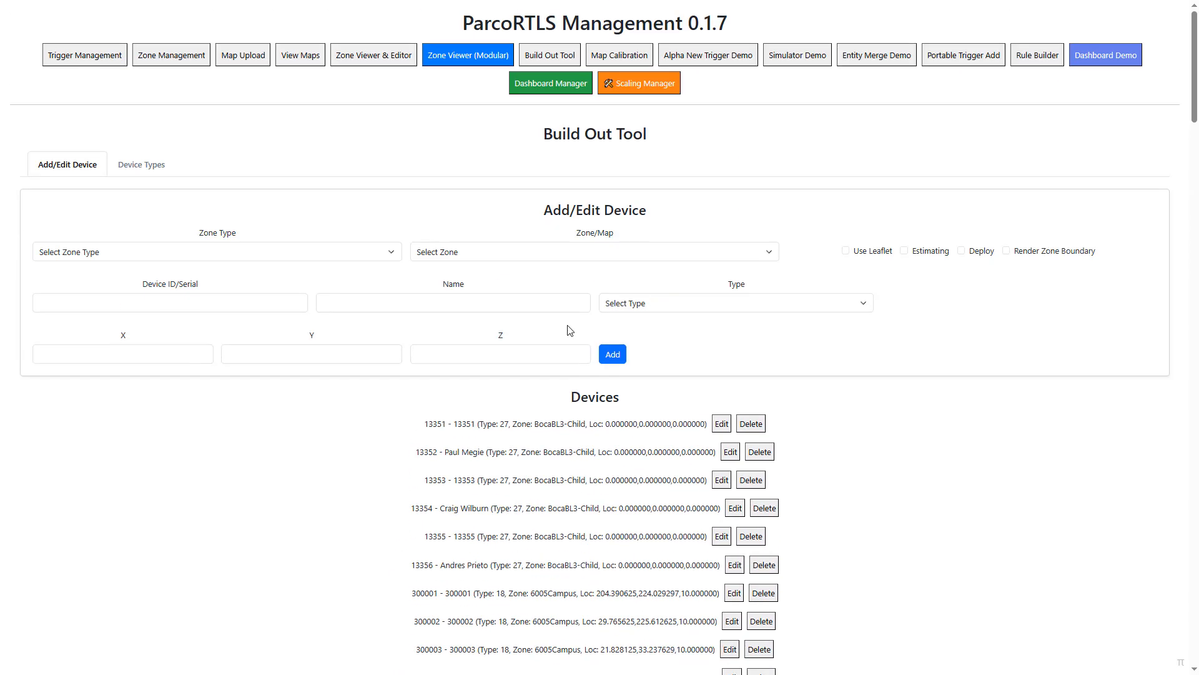
- Load the BocaBOL2-Child map for the Building Outside L2 zone type
{"action": "left_click", "coordinate": [189, 252]}
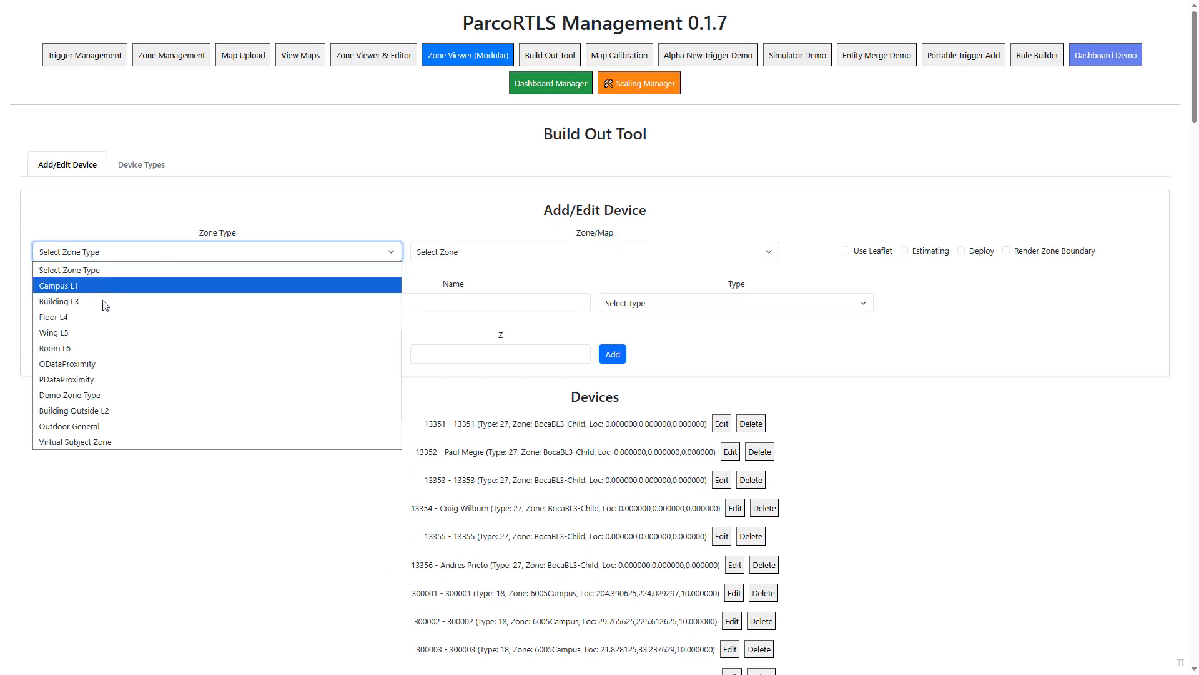
{"action": "left_click", "coordinate": [114, 412]}
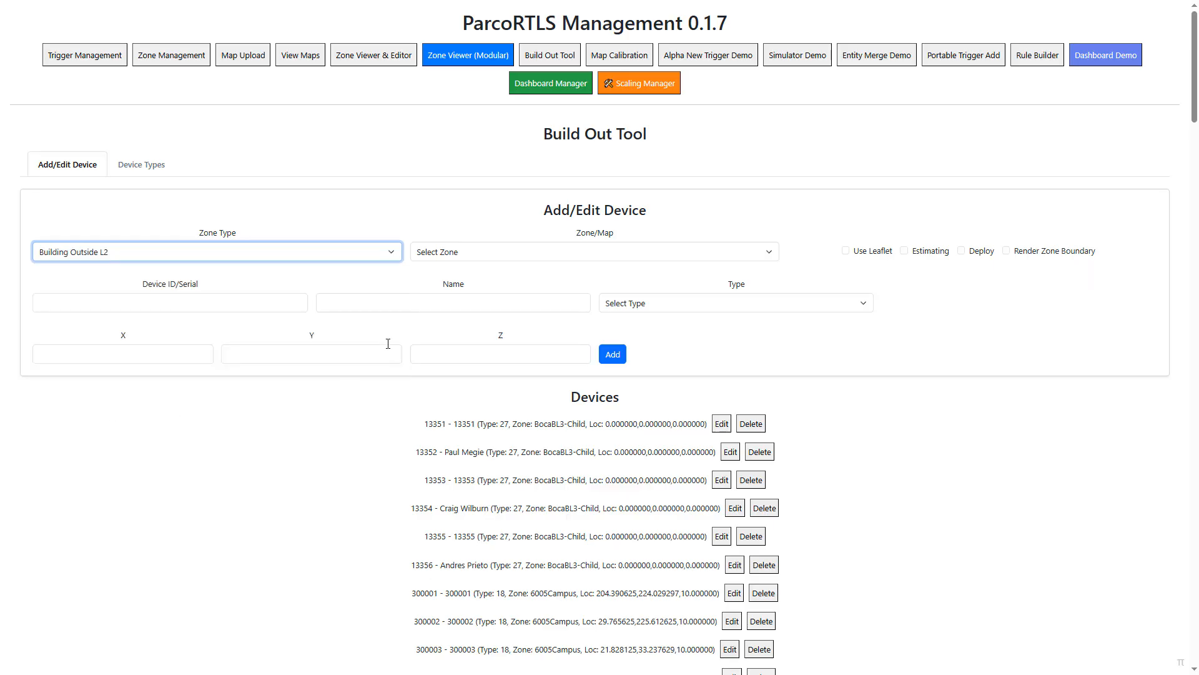
{"action": "left_click", "coordinate": [468, 253]}
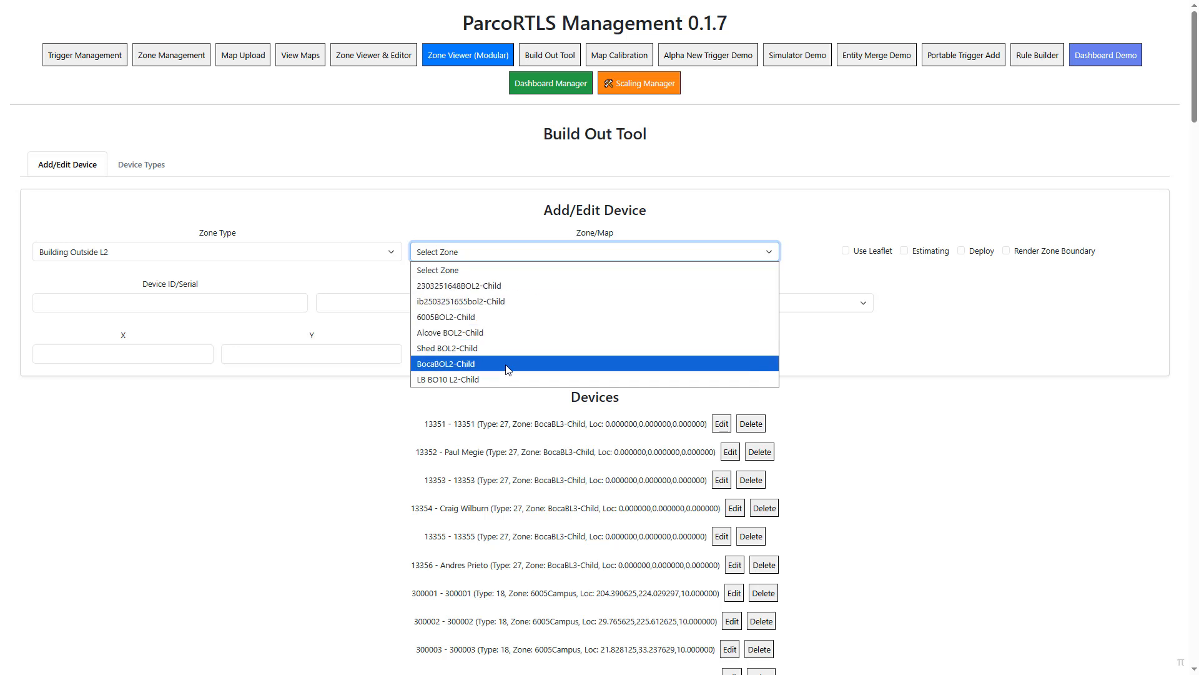
{"action": "left_click", "coordinate": [488, 370]}
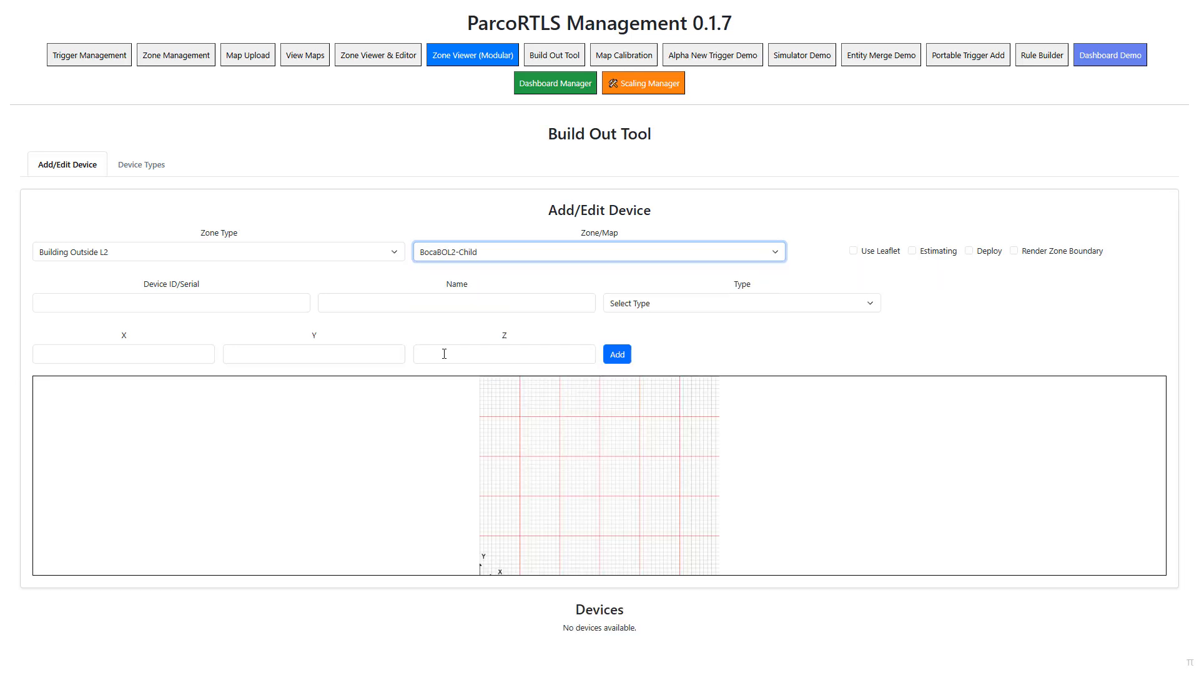
- Change the zone type to Building L3 and load the BocaBL3-Child map with its devices
{"action": "left_click", "coordinate": [124, 257]}
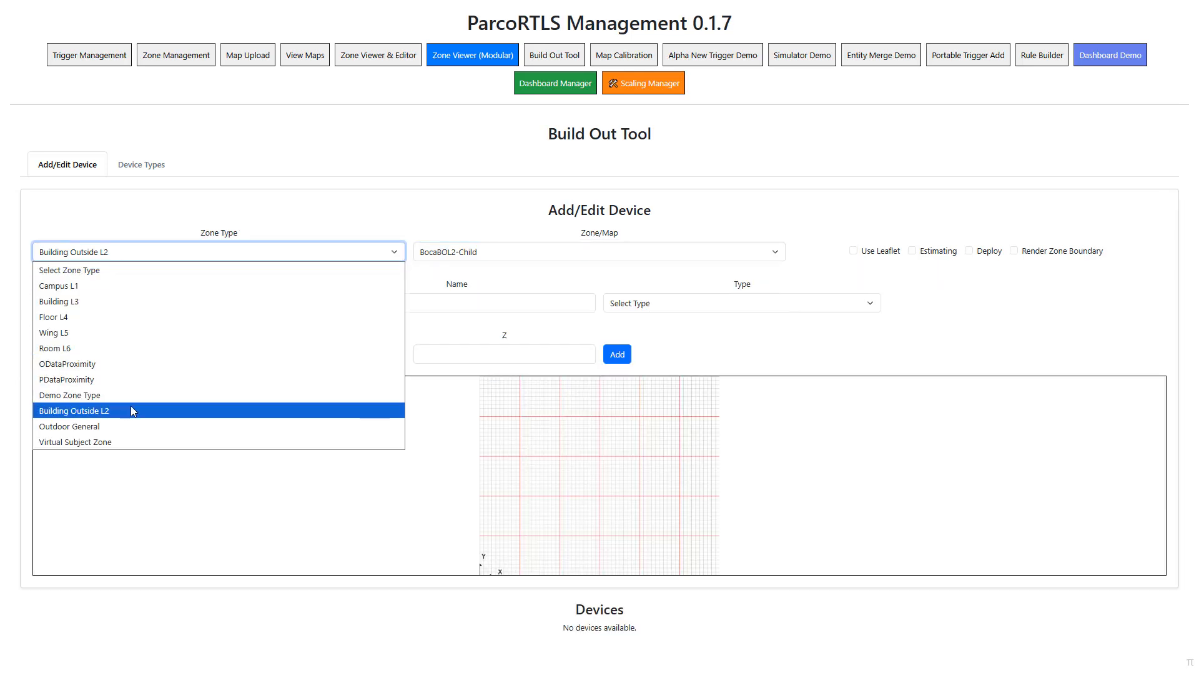
{"action": "left_click", "coordinate": [90, 300]}
{"action": "left_click", "coordinate": [528, 253]}
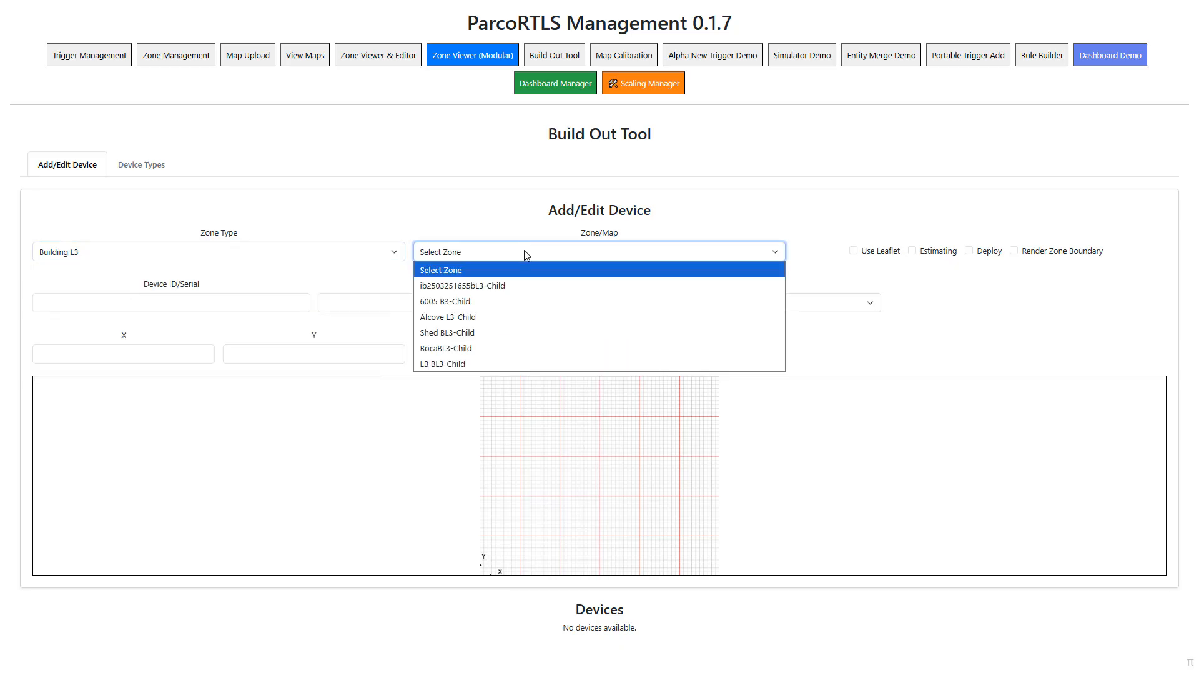
{"action": "left_click", "coordinate": [475, 349]}
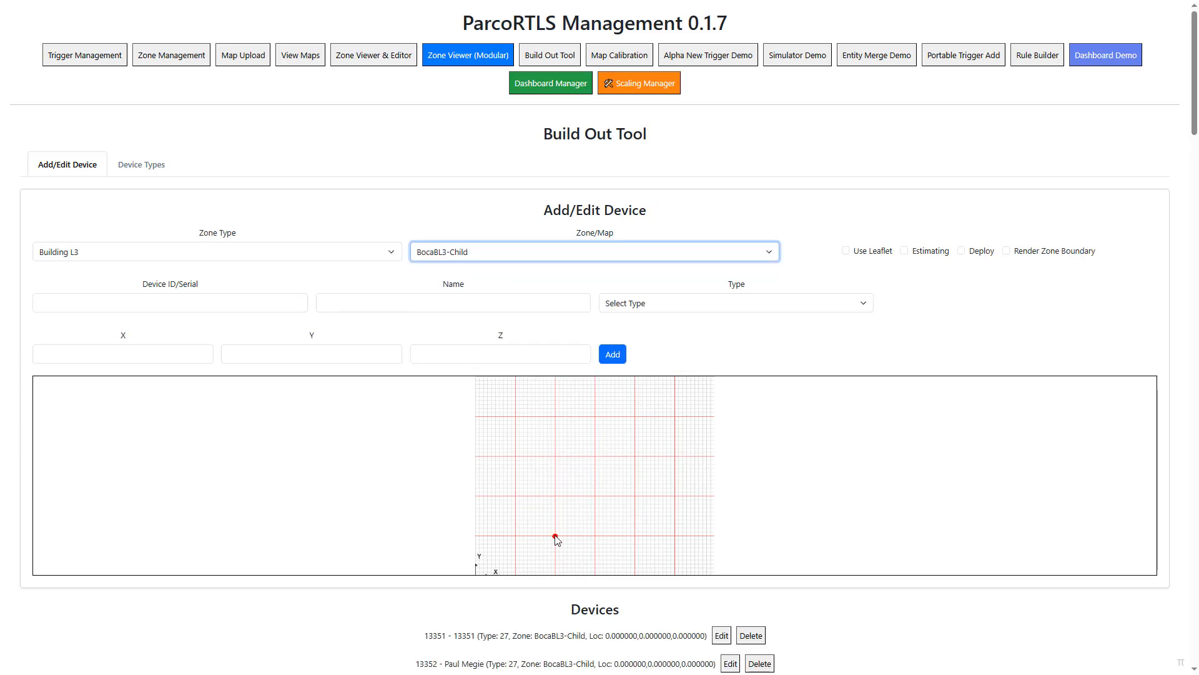
- Set the zone type to Campus L1 and load the 6005Campus map
{"action": "left_click", "coordinate": [137, 261]}
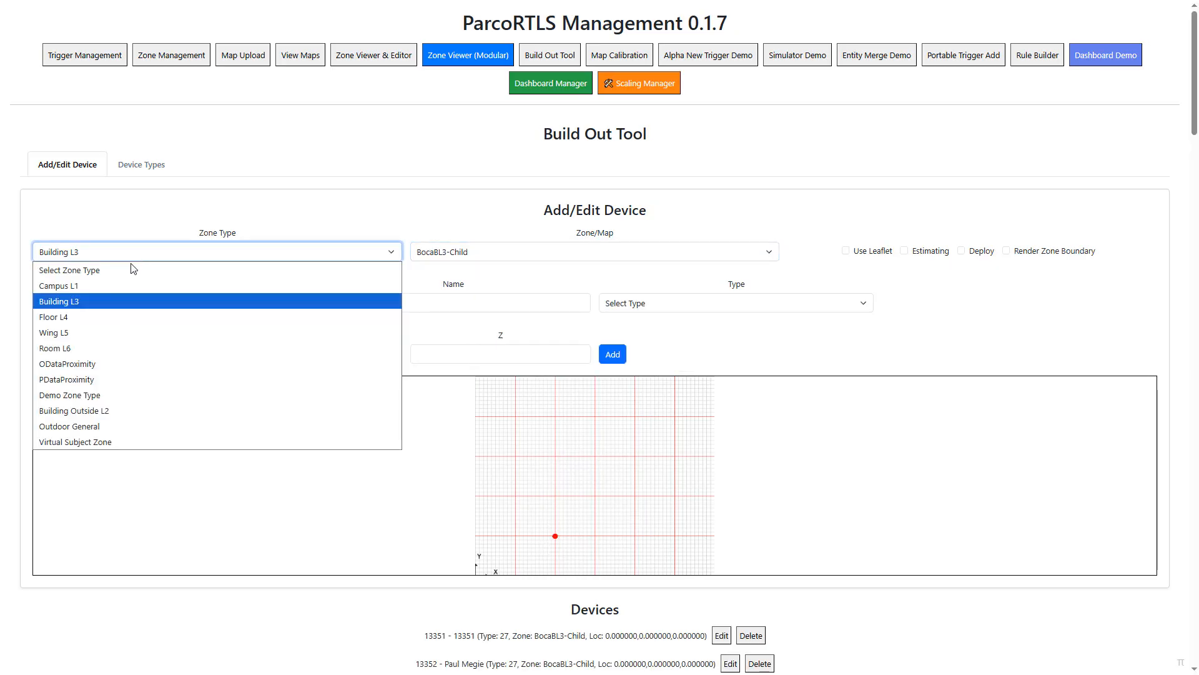
{"action": "left_click", "coordinate": [123, 280]}
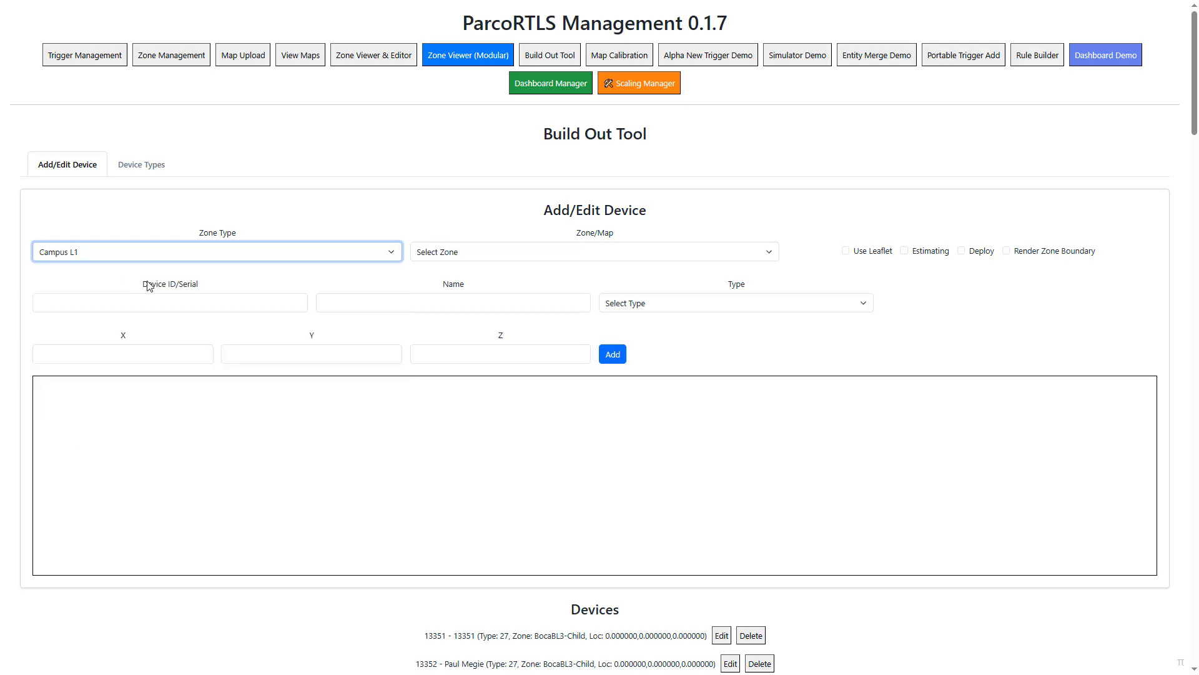
{"action": "left_click", "coordinate": [487, 258]}
{"action": "left_click", "coordinate": [460, 319]}
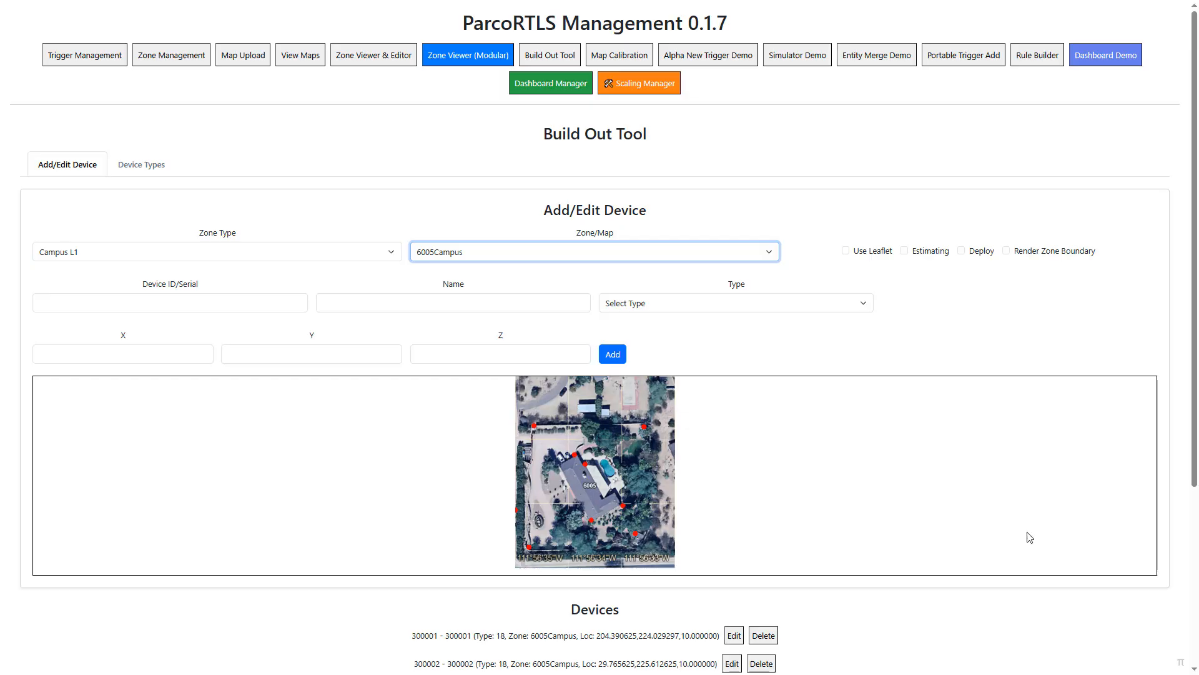
- Review the devices listed for the 6005Campus zone beneath its map
{"action": "scroll", "coordinate": [1088, 605], "scroll_direction": "down", "scroll_amount": 4}
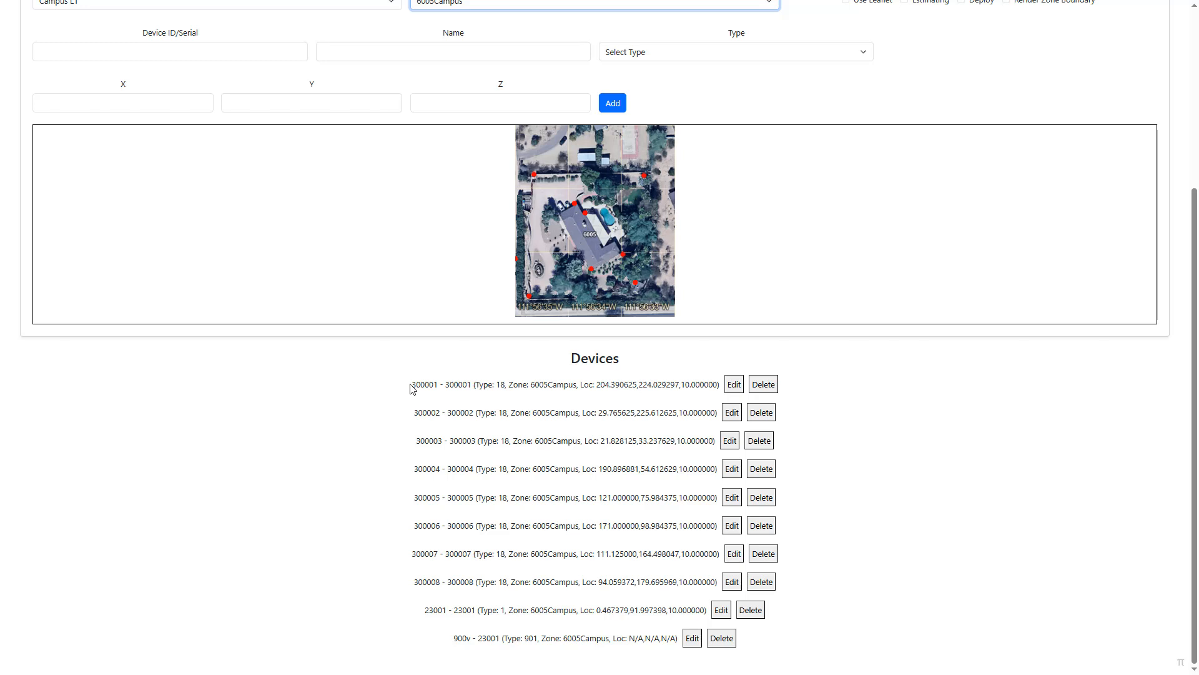
{"action": "left_click_drag", "start_coordinate": [410, 387], "coordinate": [636, 634]}
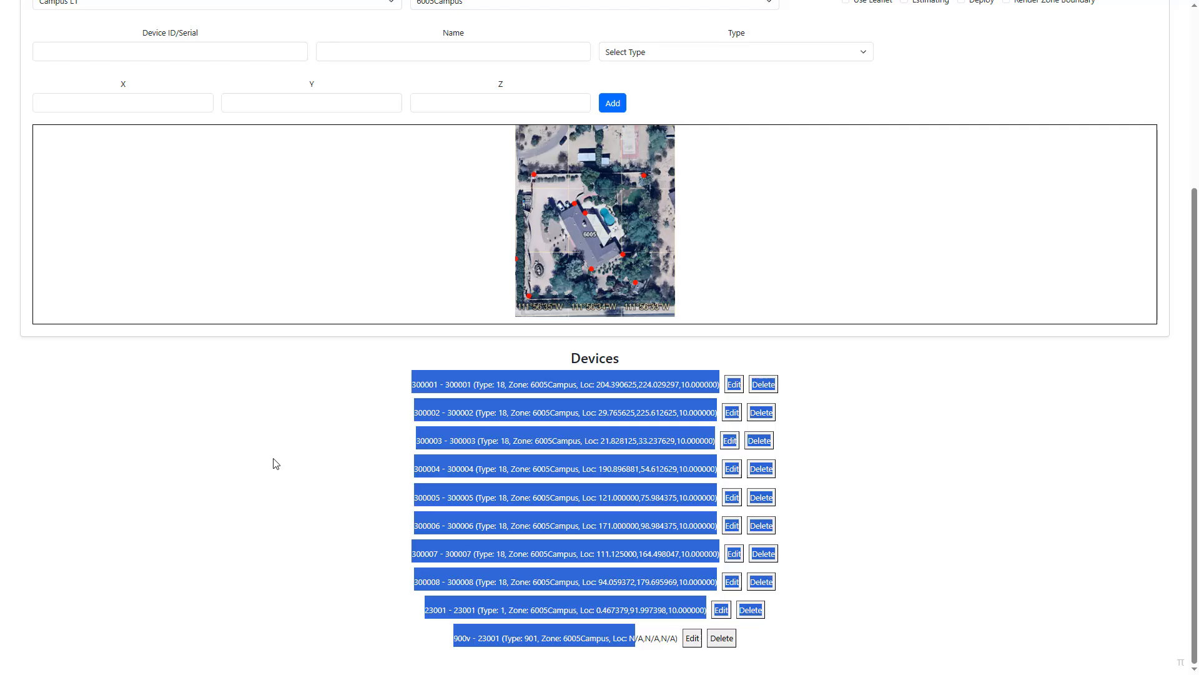
{"action": "left_click", "coordinate": [410, 415]}
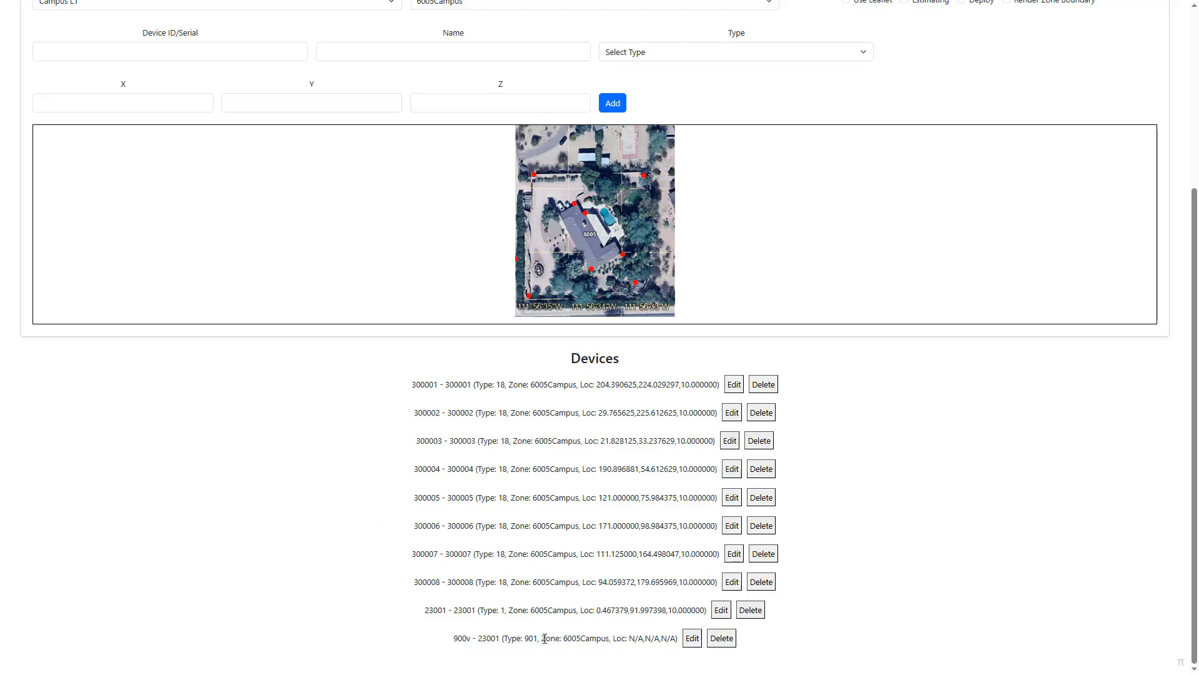
{"action": "scroll", "coordinate": [370, 447], "scroll_direction": "up", "scroll_amount": 4}
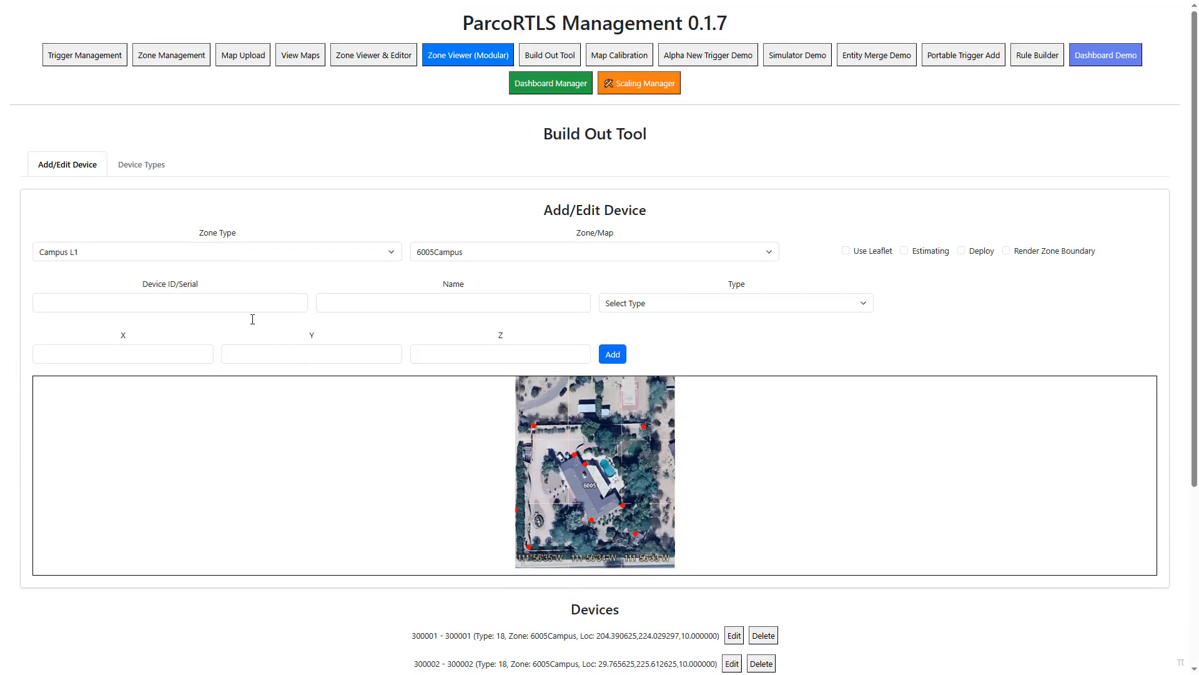
- View the list of device types, then return to the form for adding and editing devices
{"action": "left_click", "coordinate": [153, 174]}
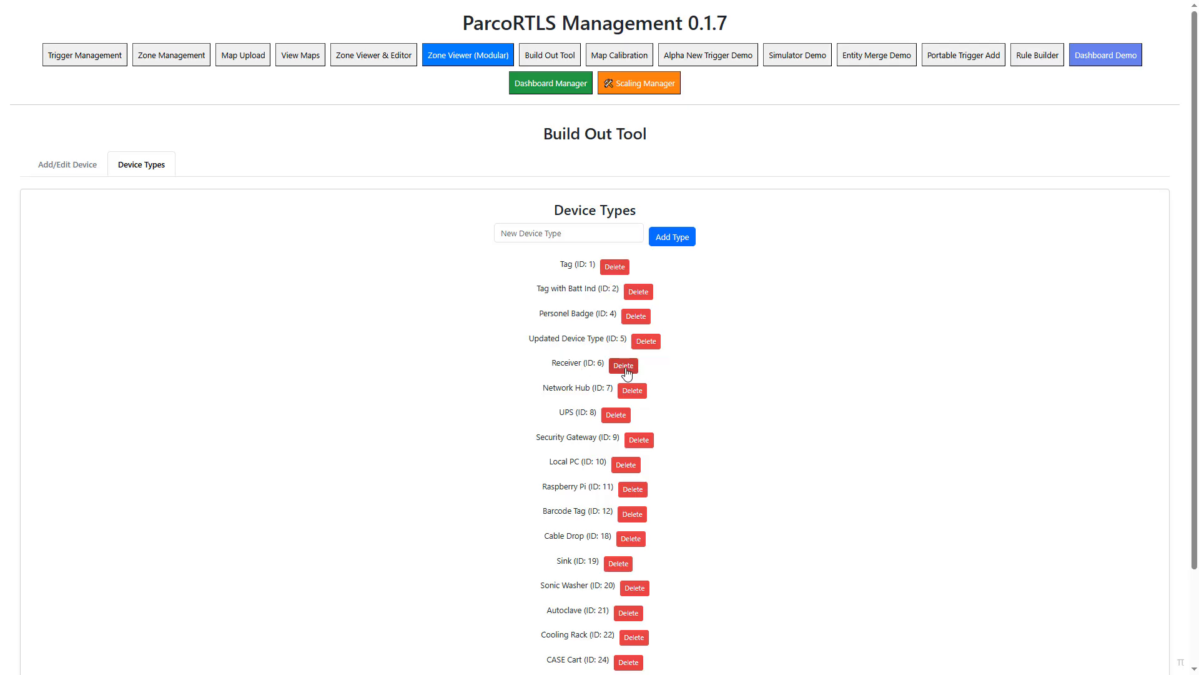
{"action": "left_click", "coordinate": [67, 171]}
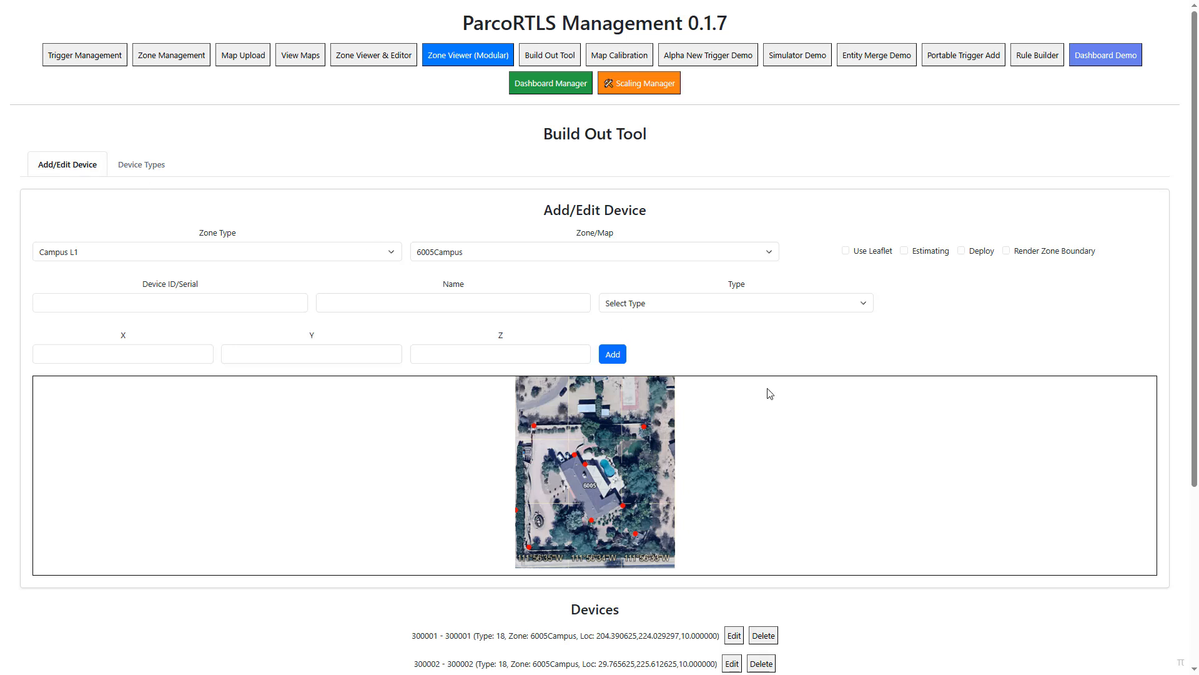
{"action": "left_click", "coordinate": [204, 301]}
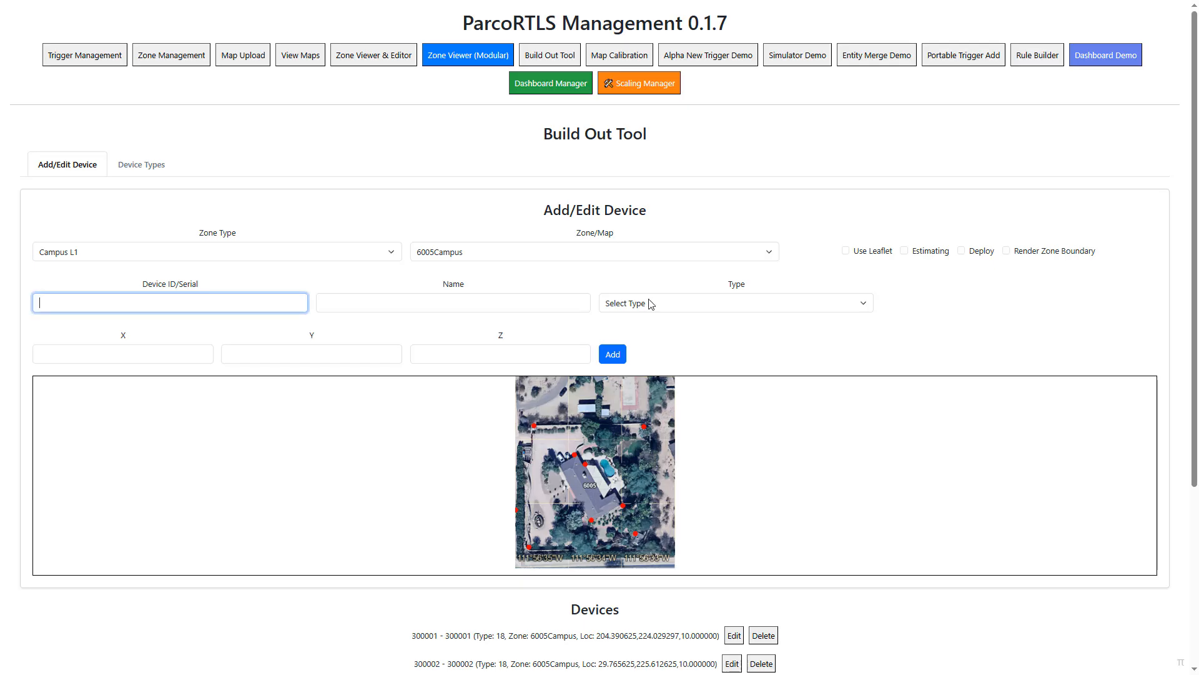
- Enable Leaflet and Estimating for 6005Campus, set the starting device ID to 777701, and choose Cable Drop as the device type
{"action": "left_click", "coordinate": [846, 251]}
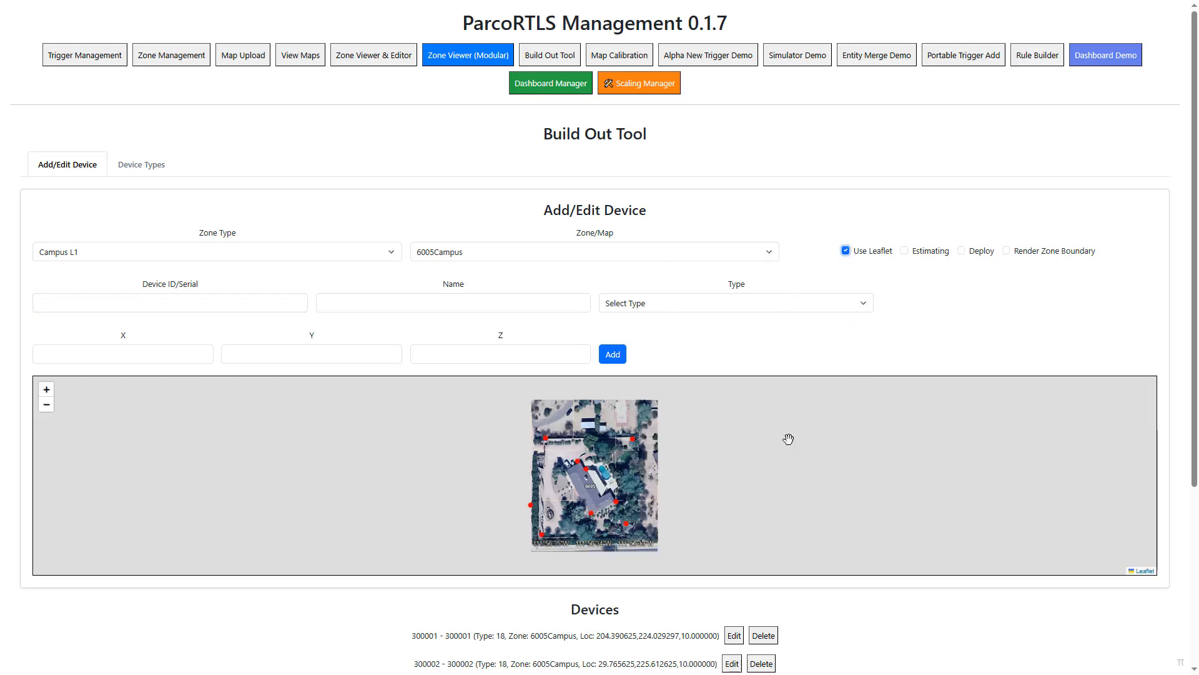
{"action": "left_click", "coordinate": [904, 251]}
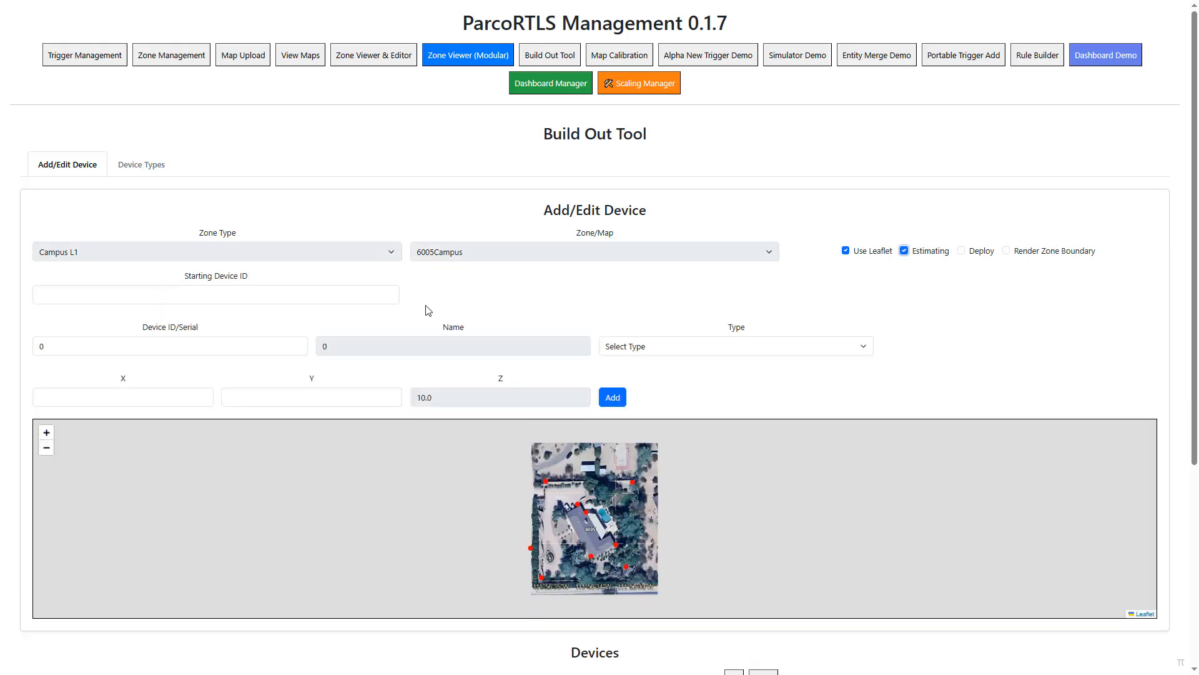
{"action": "left_click", "coordinate": [307, 298]}
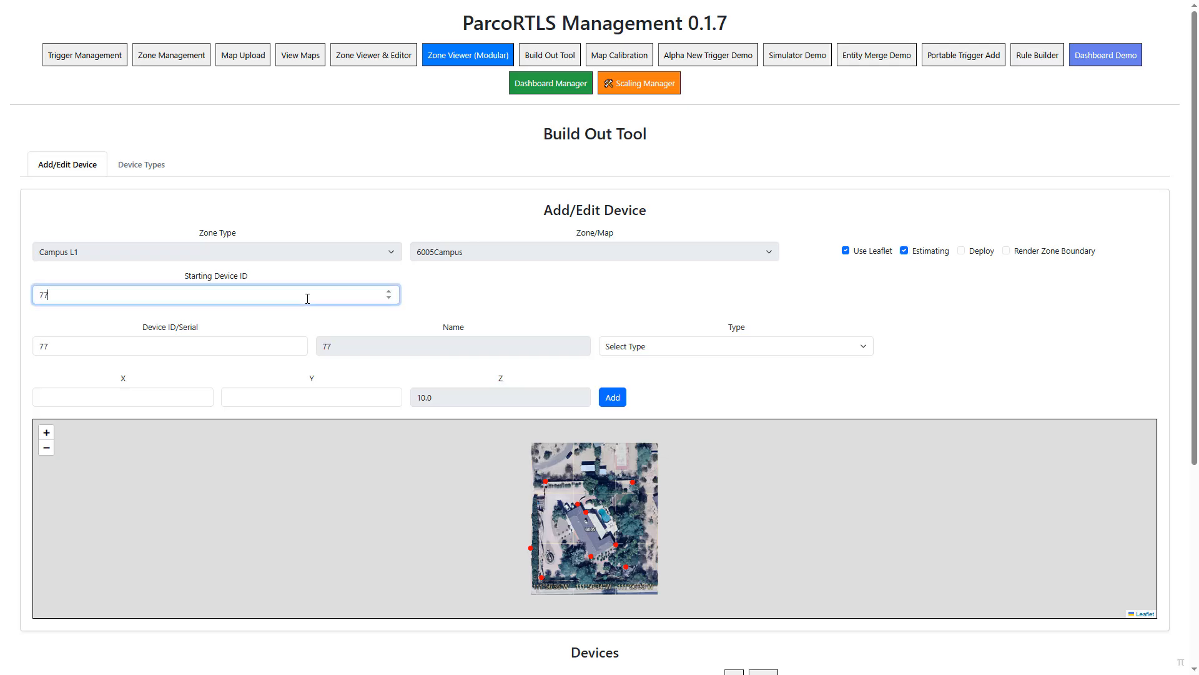
{"action": "type", "text": "777701"}
{"action": "left_click", "coordinate": [628, 355]}
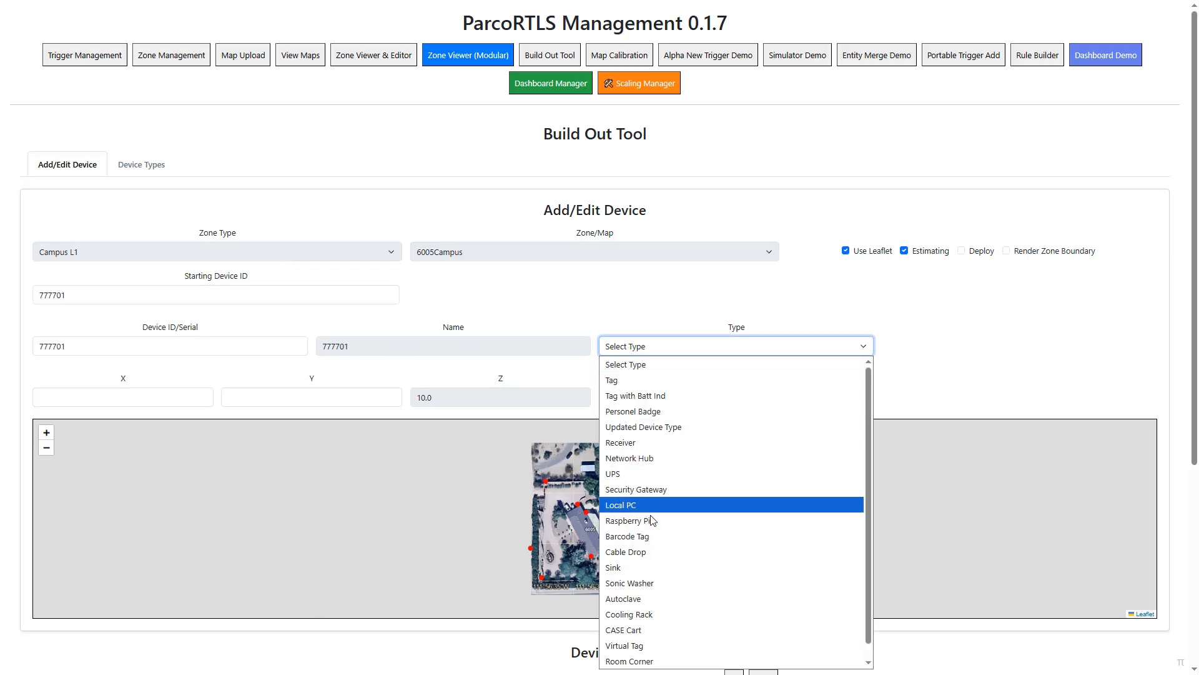
{"action": "left_click", "coordinate": [650, 553]}
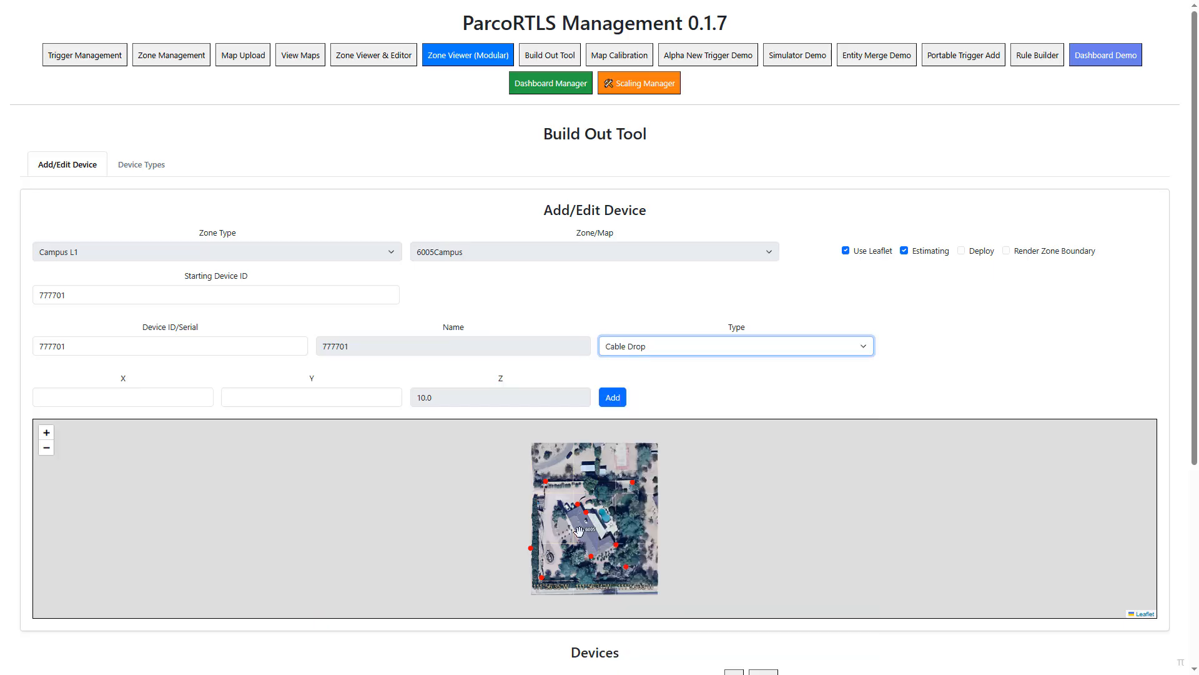
- Place the cable drop at the house's upper-left roof corner, at about X 71.1, Y 162.5, and turn off Estimating
{"action": "scroll", "coordinate": [584, 522], "scroll_direction": "up", "scroll_amount": 5}
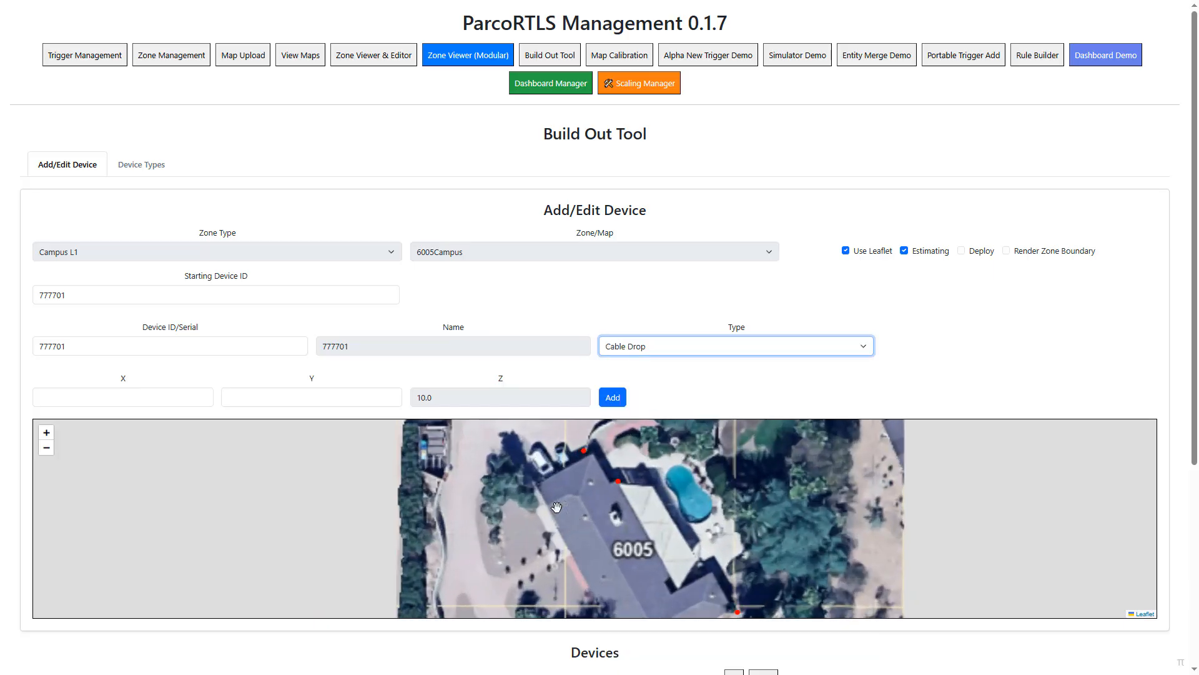
{"action": "left_click", "coordinate": [519, 465]}
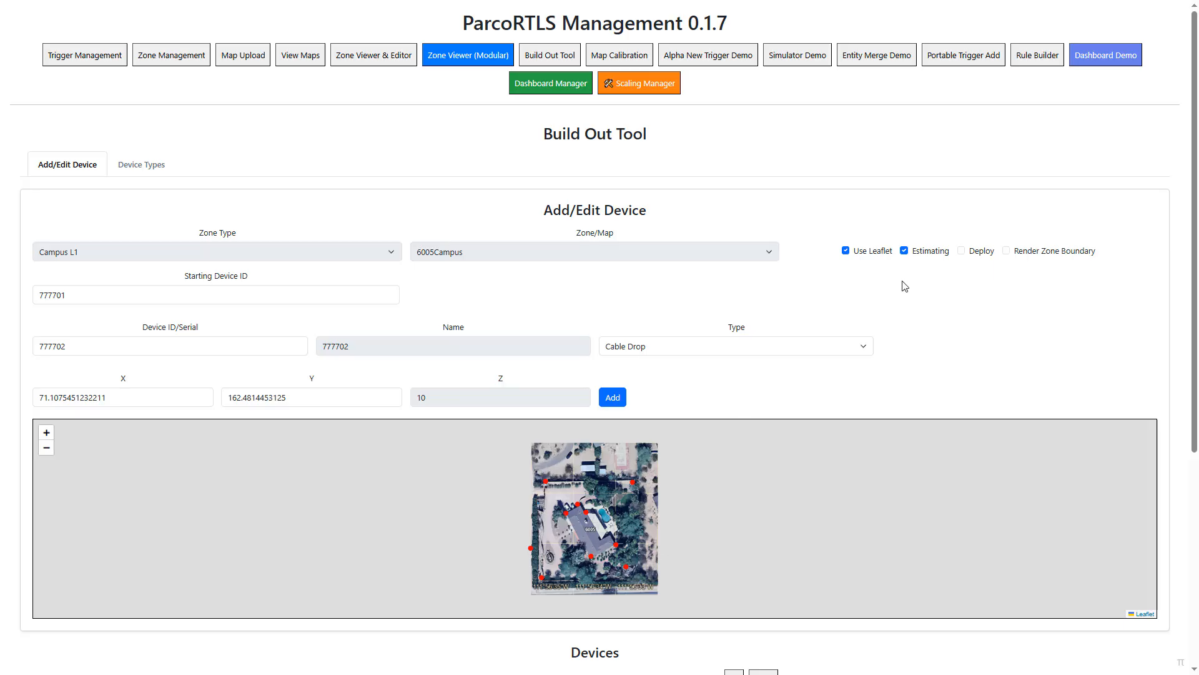
{"action": "left_click", "coordinate": [905, 251]}
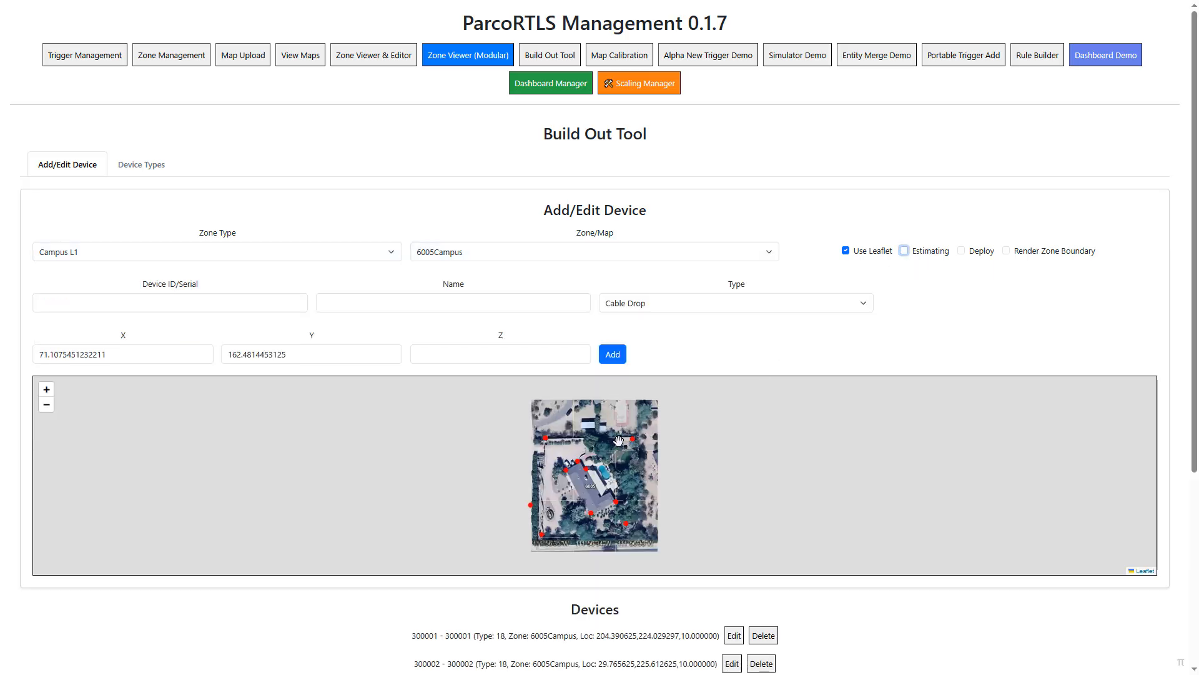
- Enable Deploy and open the cable drop at the house's upper-left roof corner for editing from the map
{"action": "left_click", "coordinate": [567, 477]}
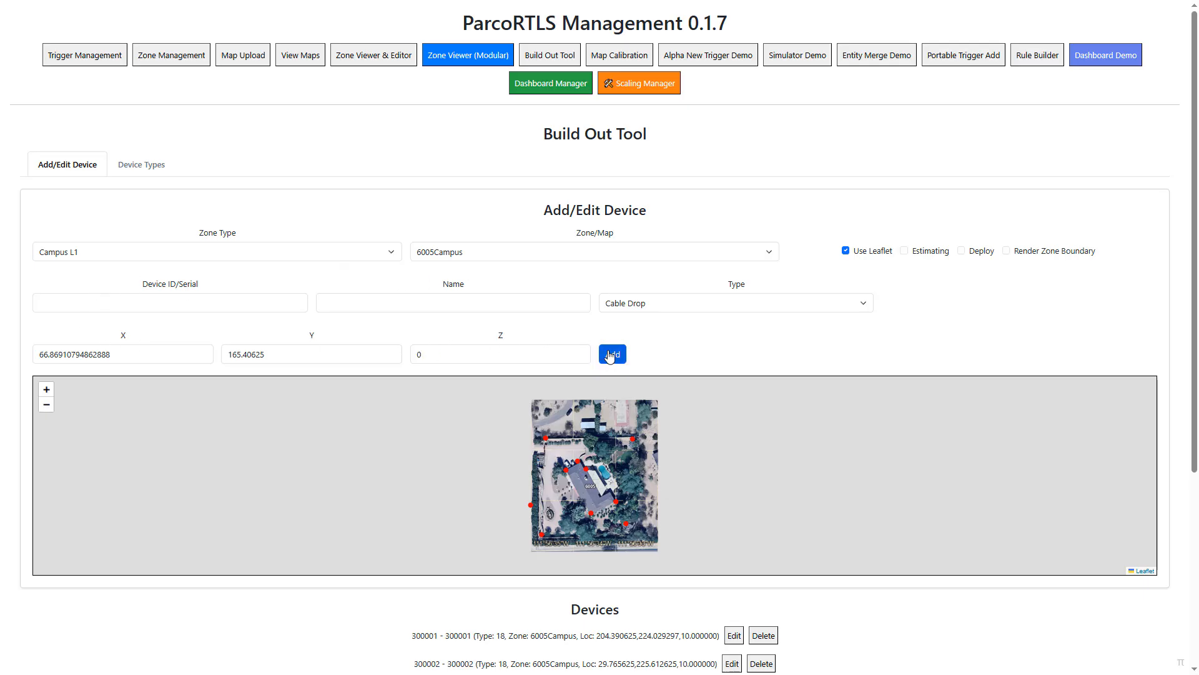
{"action": "left_click", "coordinate": [964, 256]}
{"action": "scroll", "coordinate": [578, 476], "scroll_direction": "up", "scroll_amount": 2}
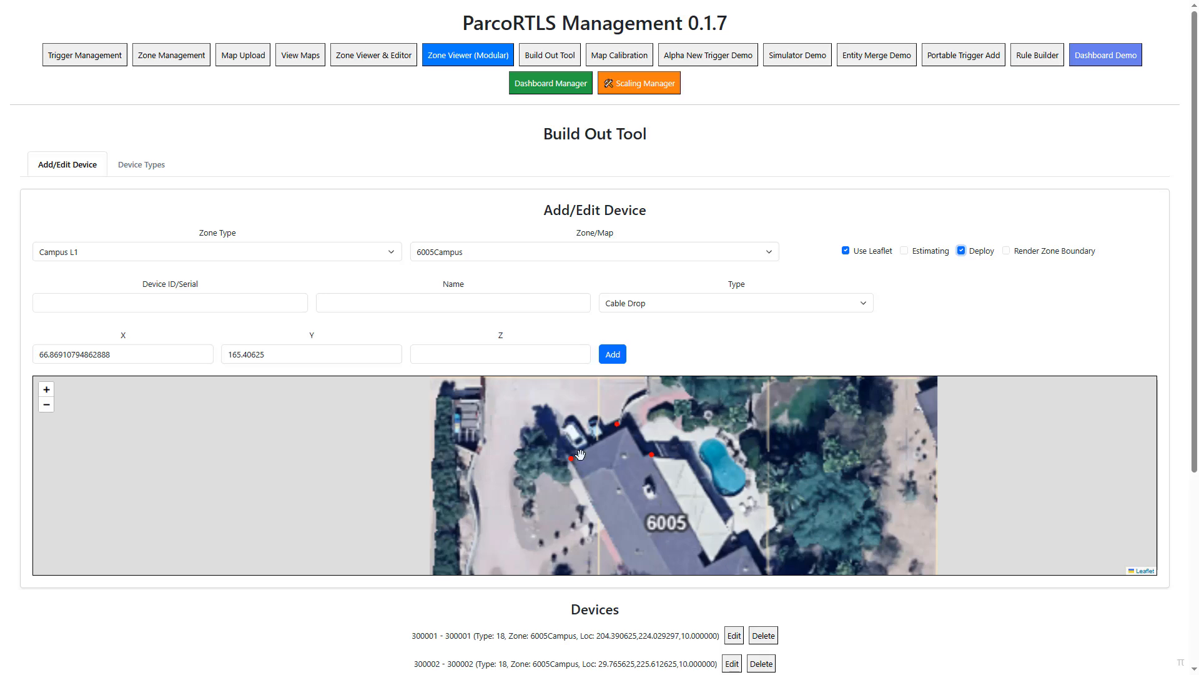
{"action": "left_click", "coordinate": [571, 463]}
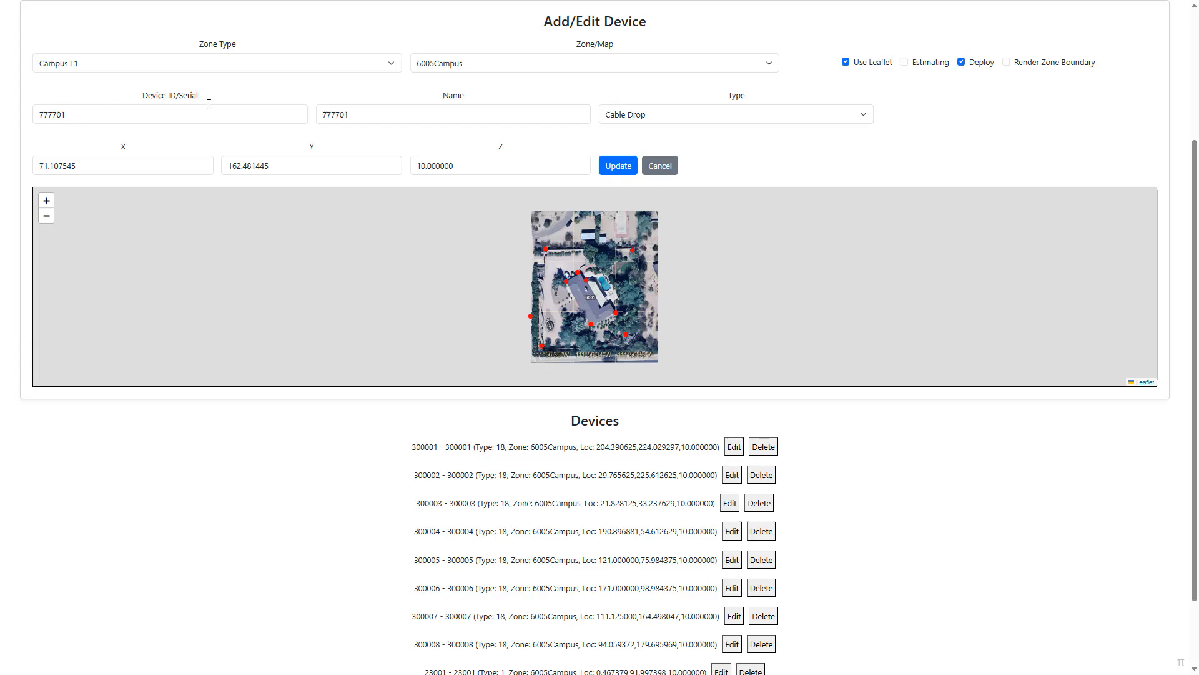
- Change the device's ID to 99099, its name to Outdoor NRU1 and its type to Receiver
{"action": "left_click_drag", "start_coordinate": [82, 118], "coordinate": [5, 118]}
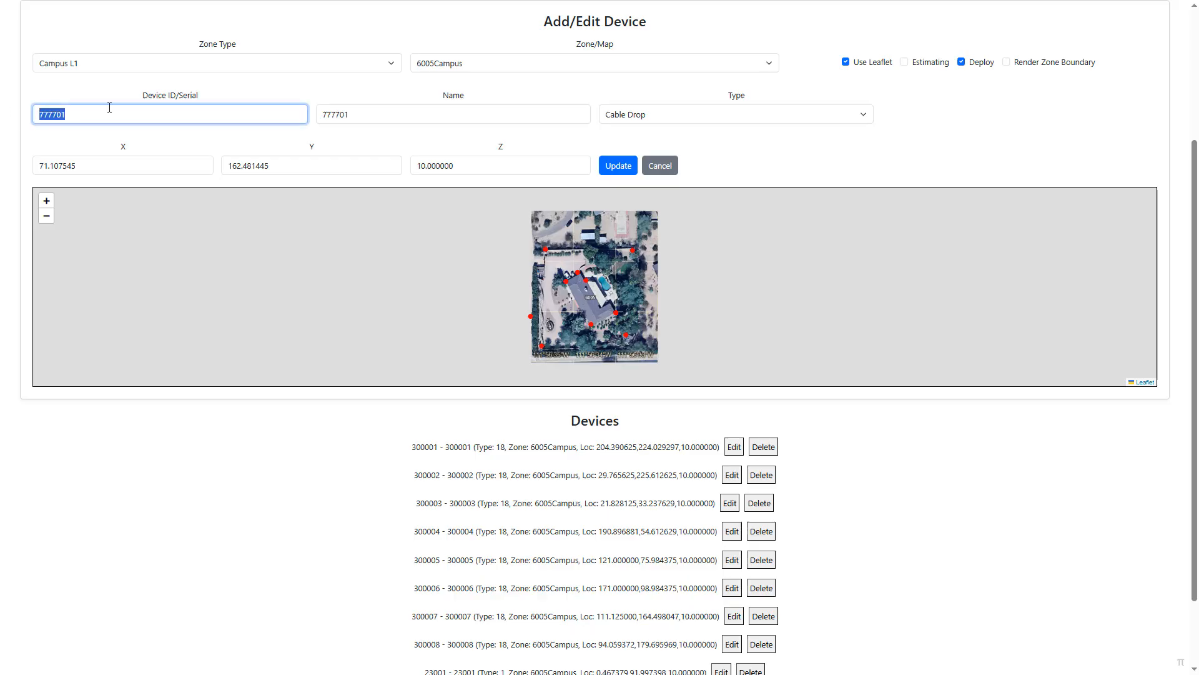
{"action": "type", "text": "99099"}
{"action": "double_click", "coordinate": [350, 113]}
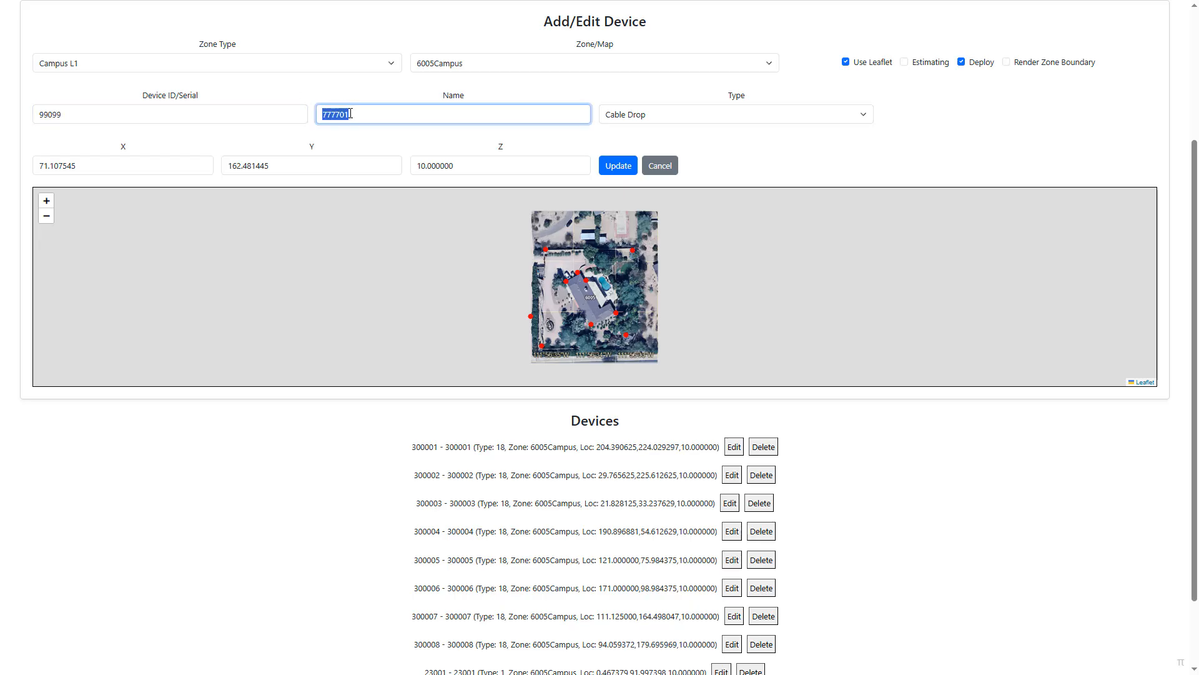
{"action": "type", "text": "Outdoor NRU1"}
{"action": "left_click", "coordinate": [691, 114]}
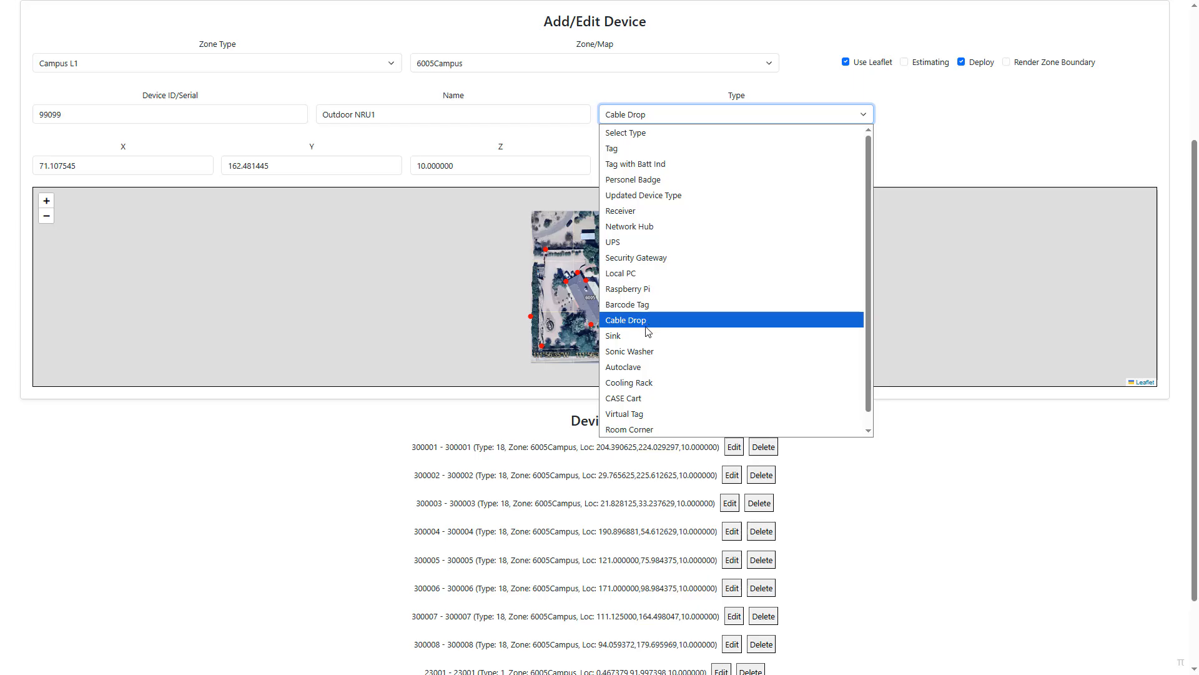
{"action": "left_click", "coordinate": [650, 211]}
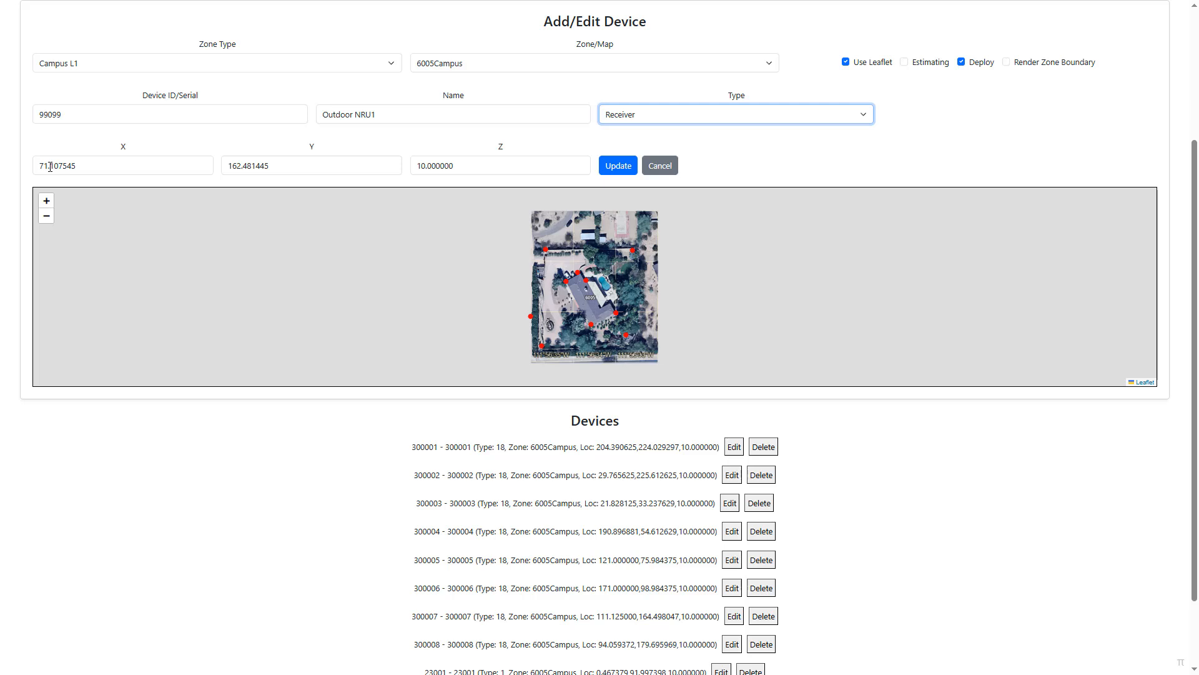
- Set the device's location to X 71.5, Y 160 and Z 8.5, and save the update
{"action": "left_click_drag", "start_coordinate": [51, 166], "coordinate": [102, 166]}
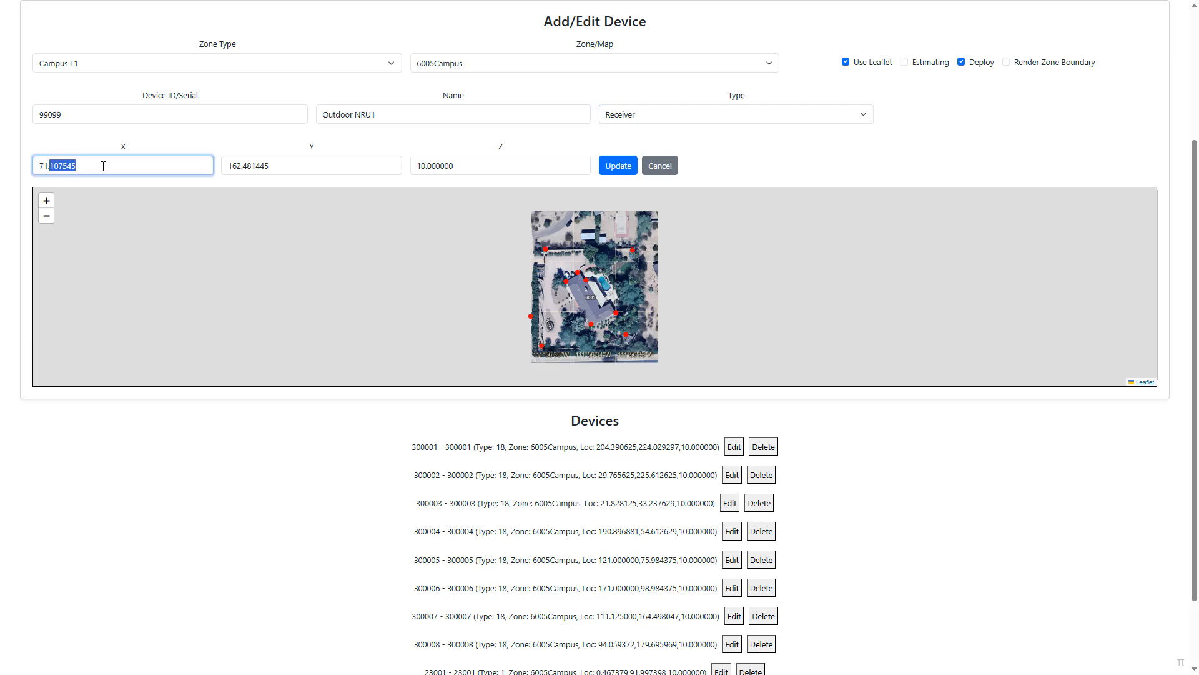
{"action": "type", "text": "500000"}
{"action": "key", "text": "Tab"}
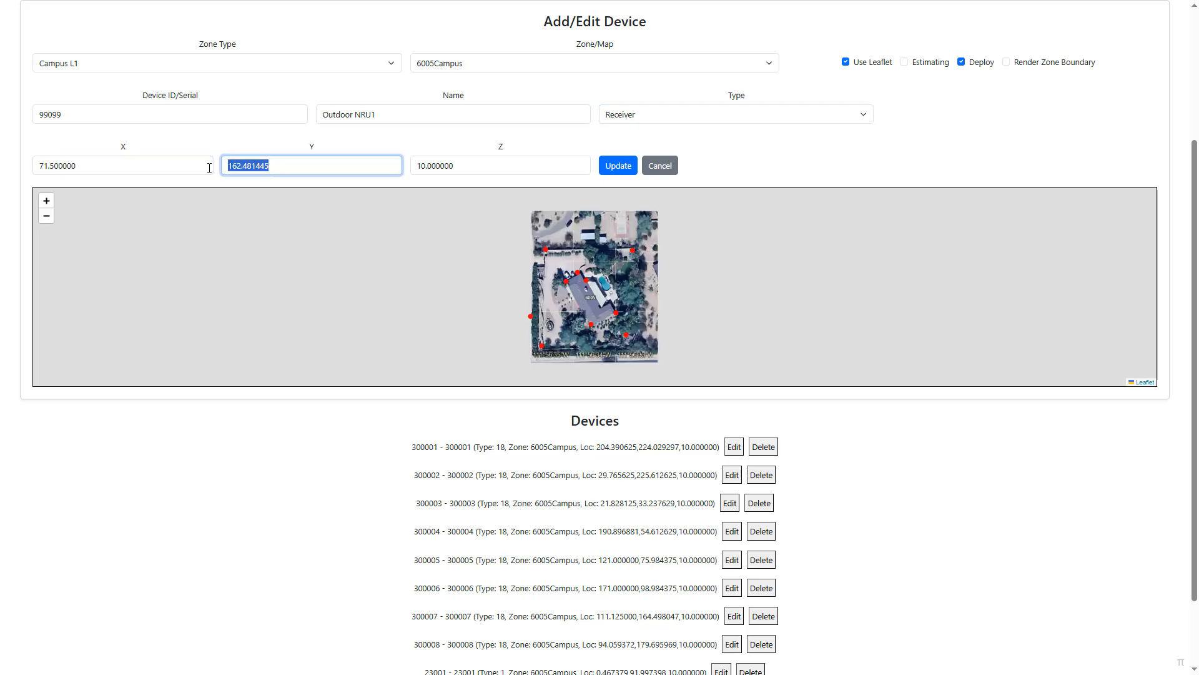
{"action": "type", "text": "160"}
{"action": "key", "text": "Tab"}
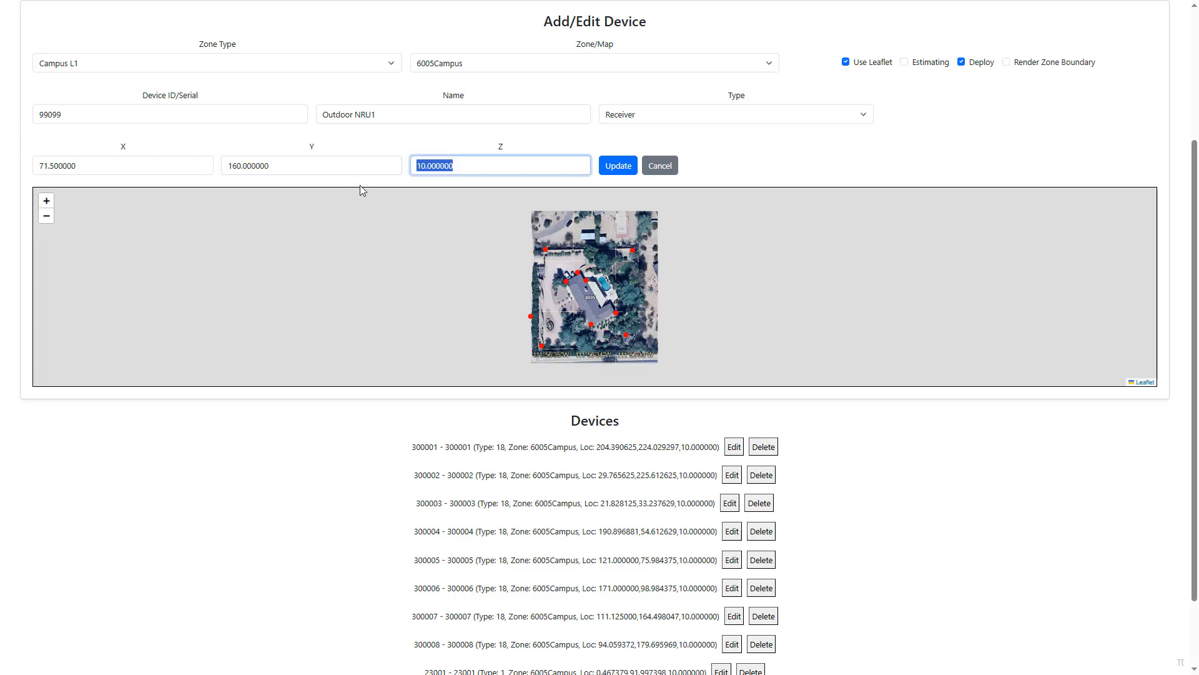
{"action": "type", "text": "8.5"}
{"action": "left_click", "coordinate": [617, 167]}
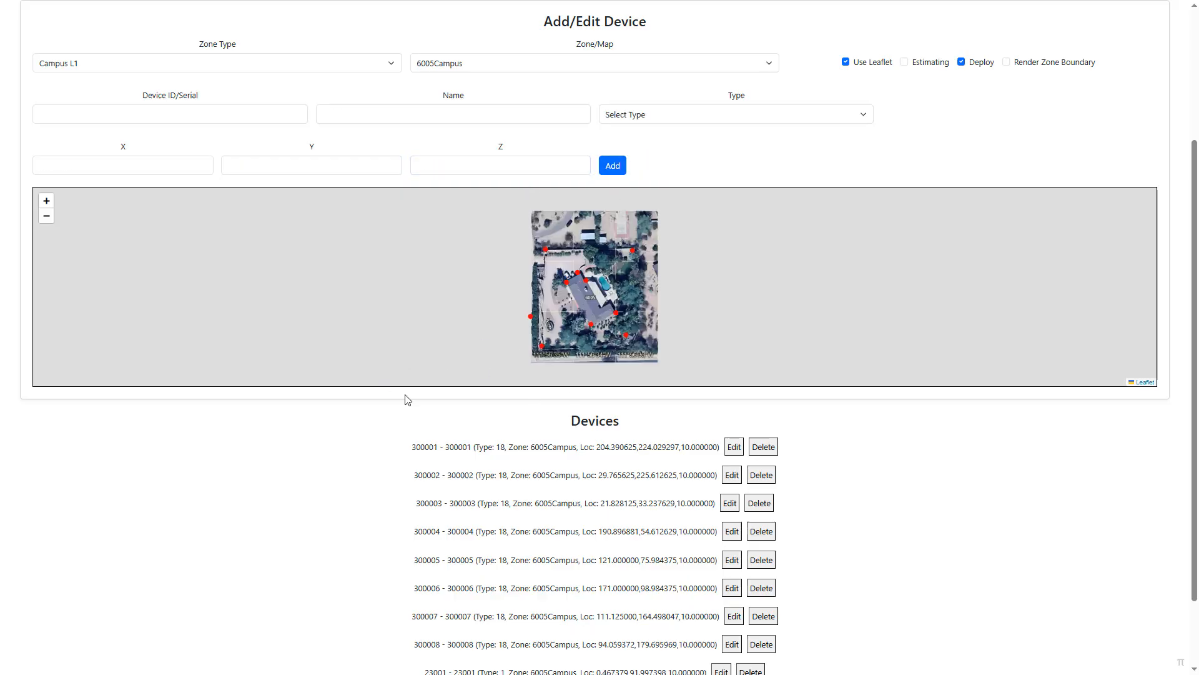
- Check the Outdoor NRU1 entry in the device list, including its location, and delete that device
{"action": "scroll", "coordinate": [538, 493], "scroll_direction": "down", "scroll_amount": 2}
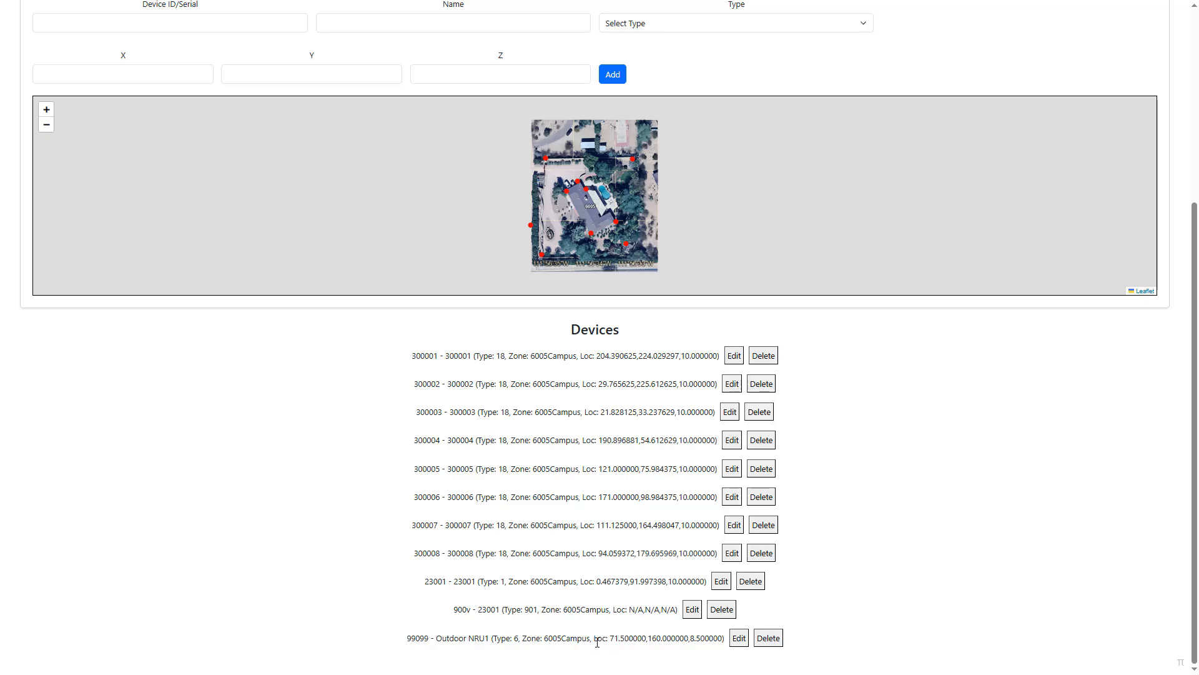
{"action": "left_click_drag", "start_coordinate": [620, 642], "coordinate": [682, 638]}
{"action": "left_click", "coordinate": [682, 638]}
{"action": "left_click", "coordinate": [765, 638]}
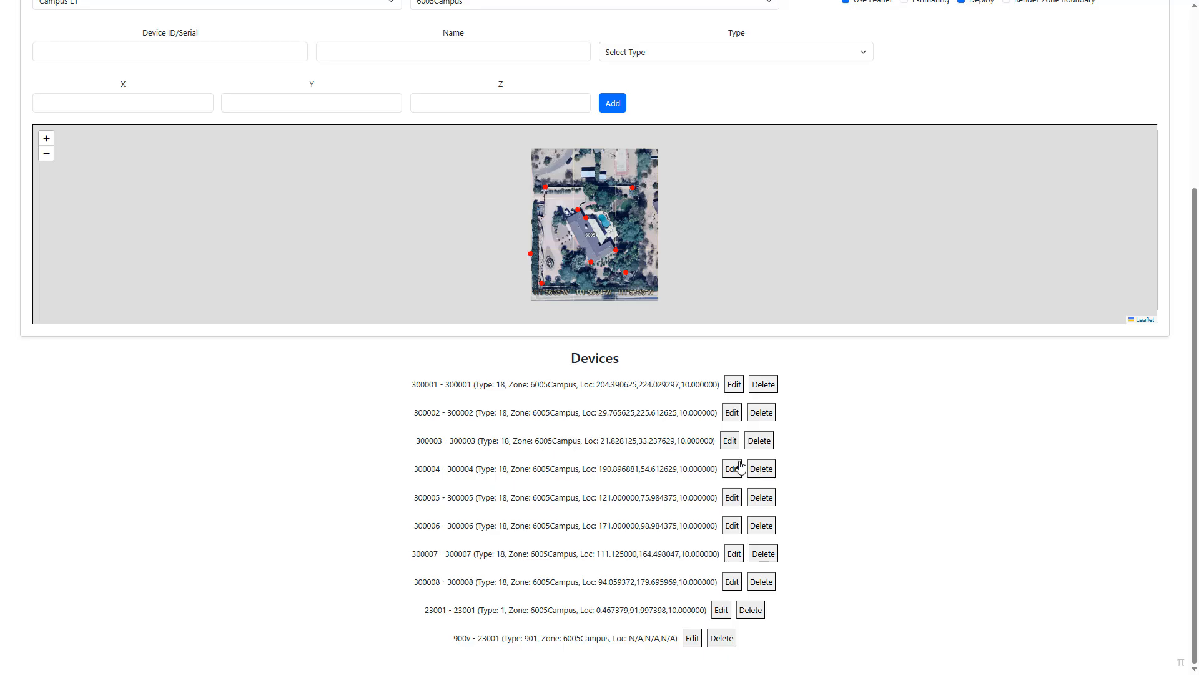
- Turn off Deploy and load the BocaBL3-Child zone of the Building L3 zone type
{"action": "scroll", "coordinate": [881, 453], "scroll_direction": "up", "scroll_amount": 3}
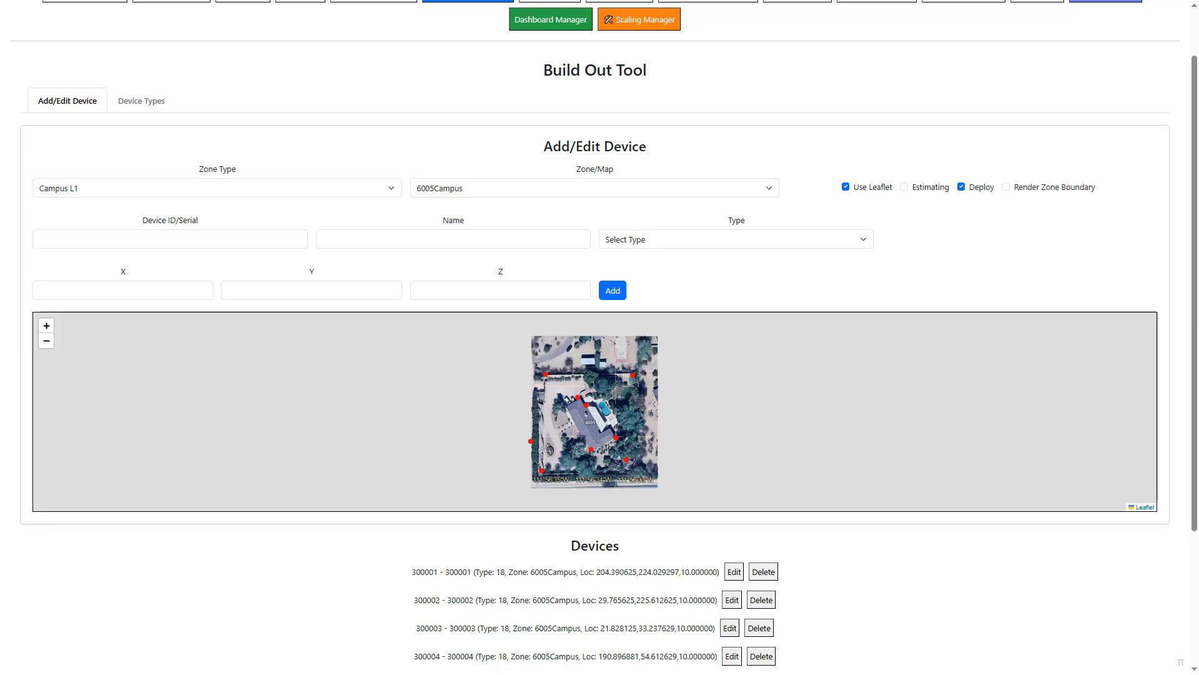
{"action": "scroll", "coordinate": [595, 338], "scroll_direction": "up", "scroll_amount": 1}
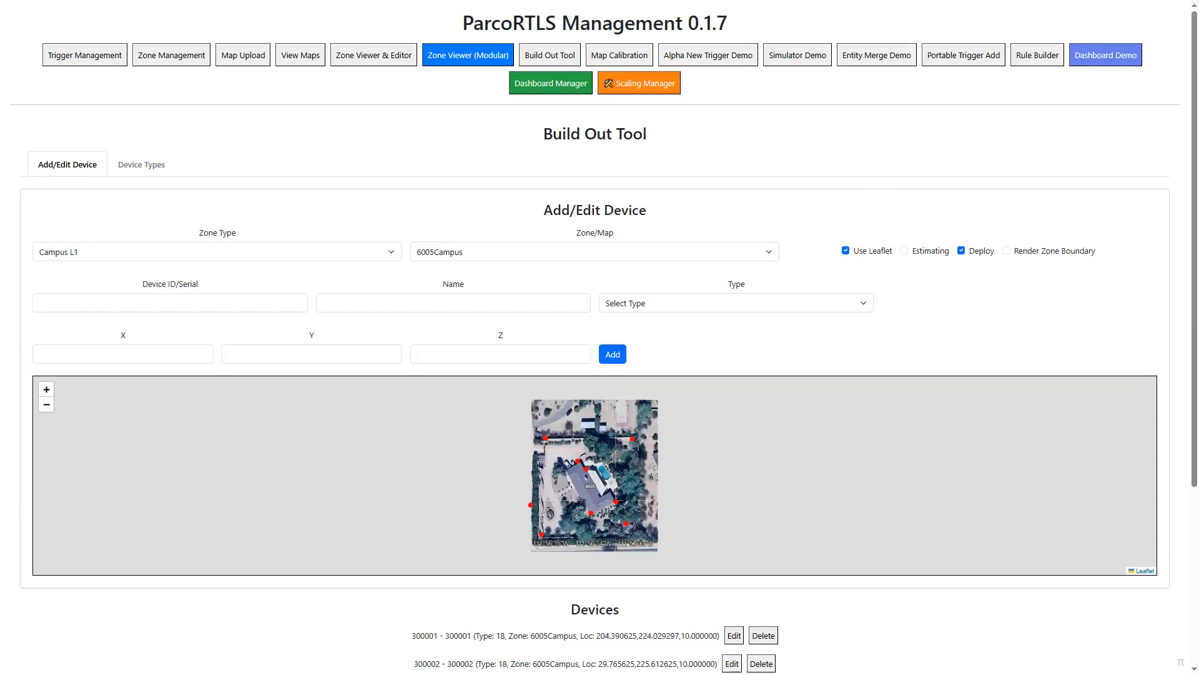
{"action": "left_click", "coordinate": [962, 251]}
{"action": "left_click", "coordinate": [283, 252]}
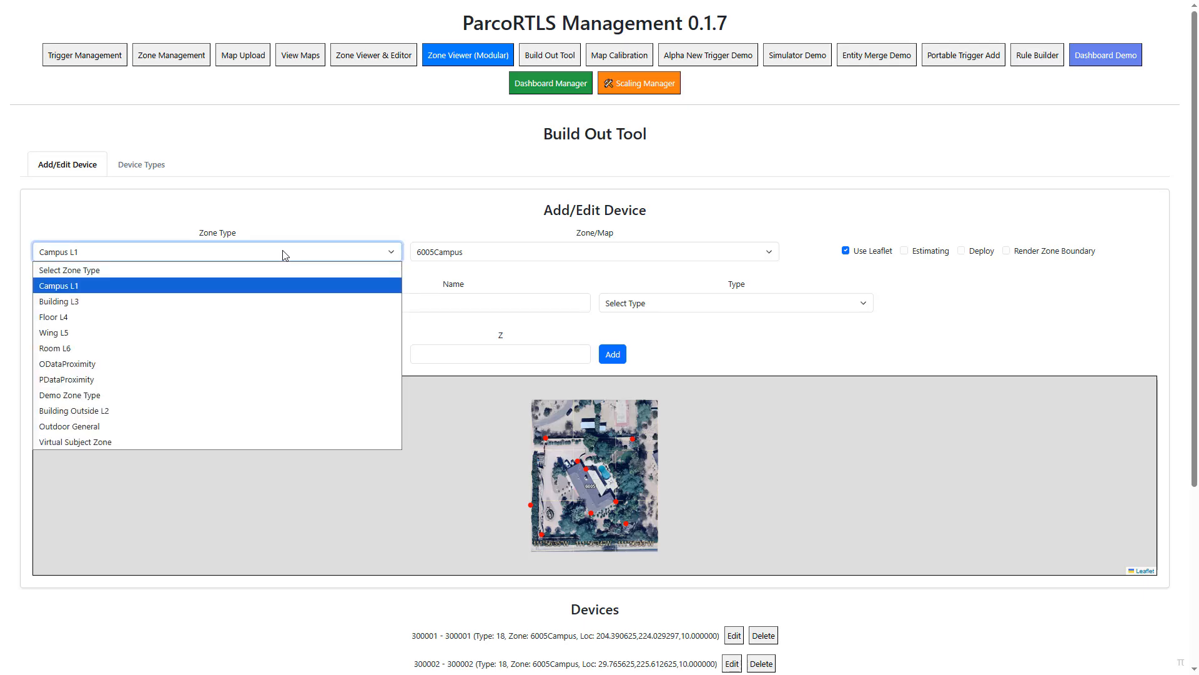
{"action": "left_click", "coordinate": [198, 305]}
{"action": "left_click", "coordinate": [470, 254]}
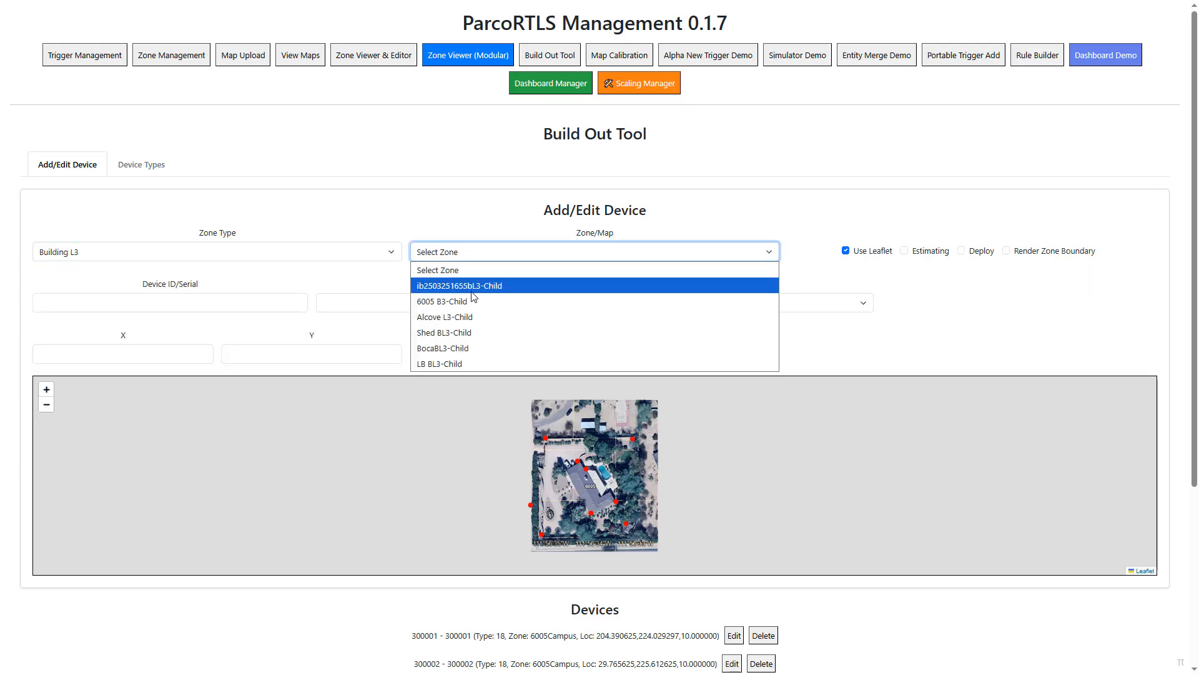
{"action": "left_click", "coordinate": [463, 350]}
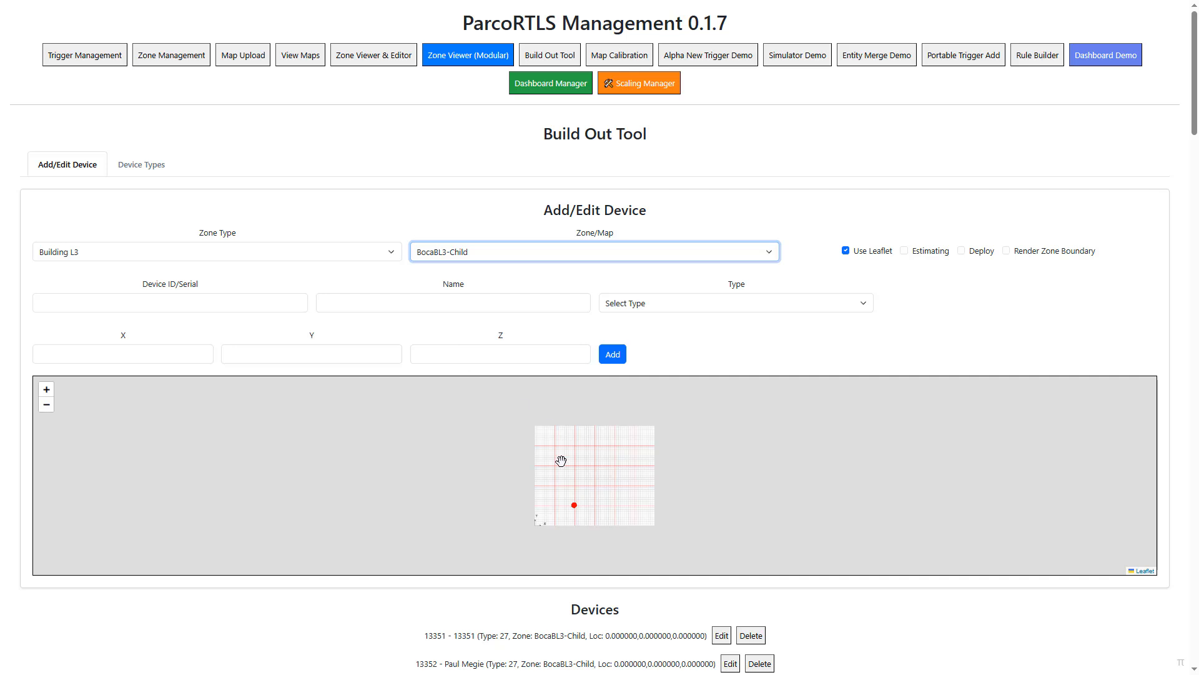
- Toggle zone boundary rendering to compare the BocaBL3-Child boundary with its map image
{"action": "left_click", "coordinate": [1006, 251]}
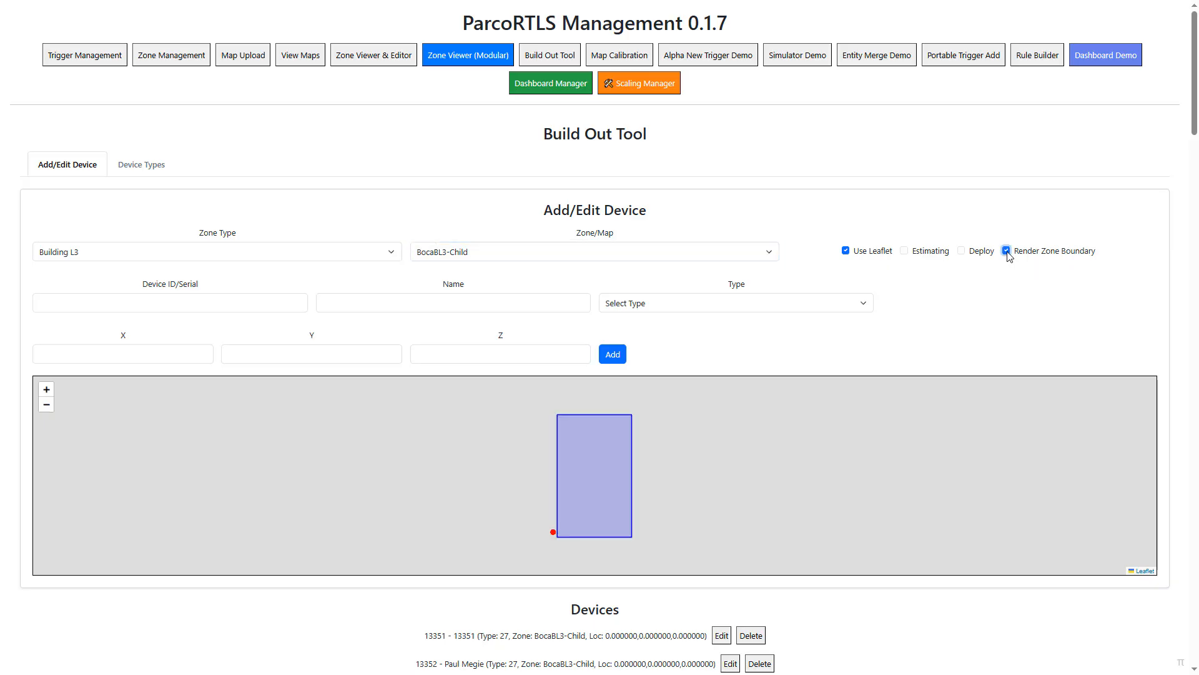
{"action": "left_click", "coordinate": [1007, 251]}
{"action": "left_click", "coordinate": [1007, 252]}
{"action": "left_click", "coordinate": [1007, 251]}
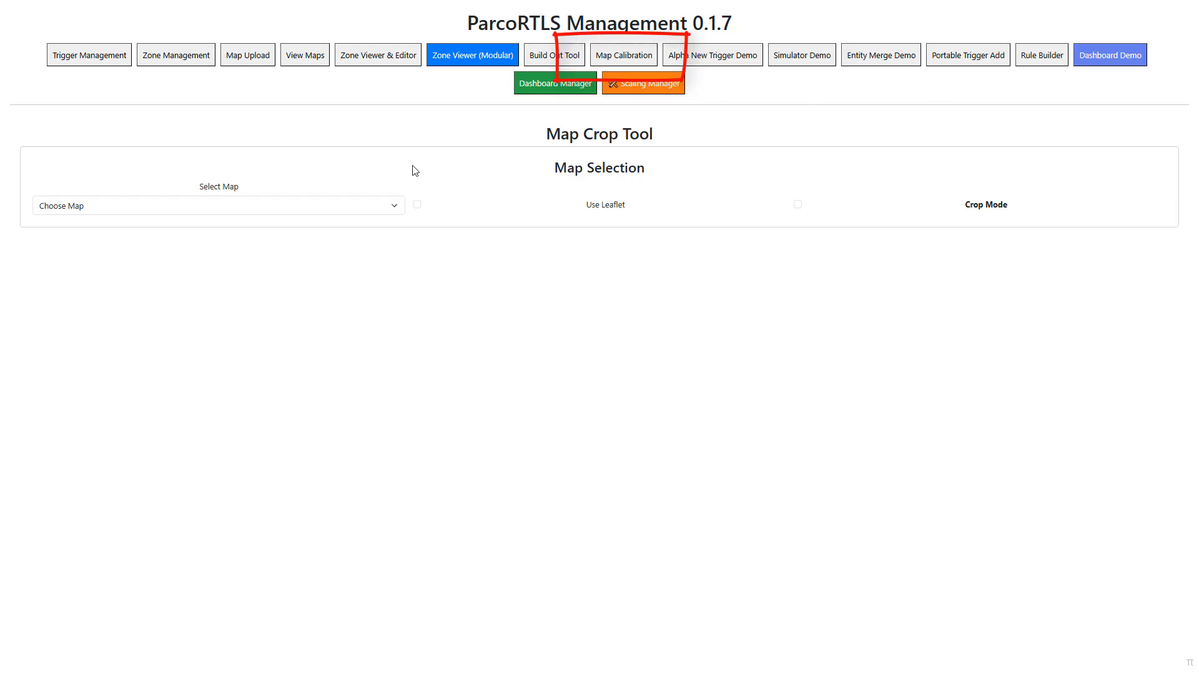
- In the Map Crop Tool, load the Scale Demo NTS map with Leaflet and enable Crop Mode
{"action": "left_click", "coordinate": [253, 211]}
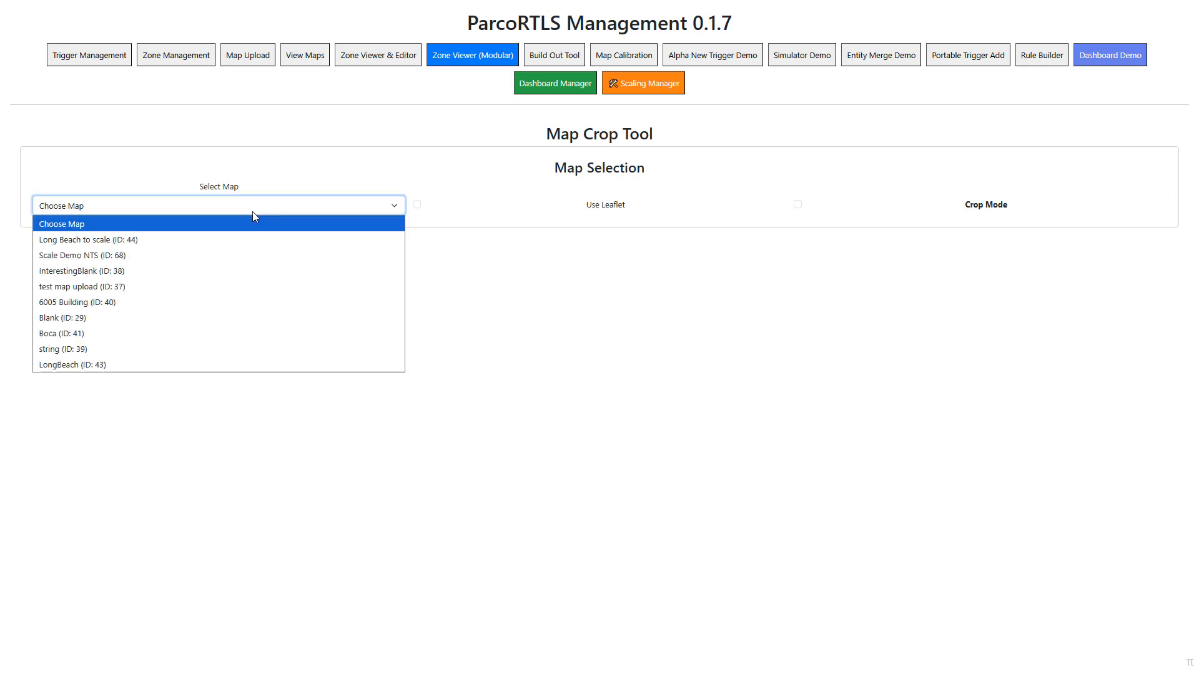
{"action": "left_click", "coordinate": [170, 256]}
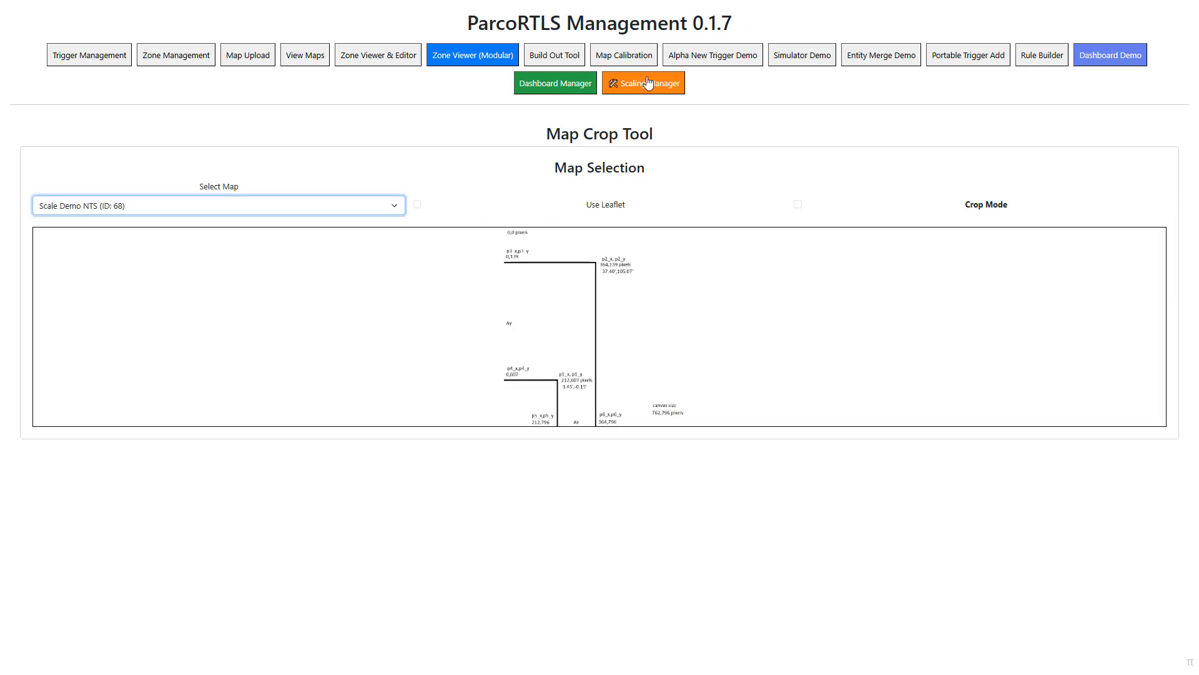
{"action": "left_click", "coordinate": [418, 205]}
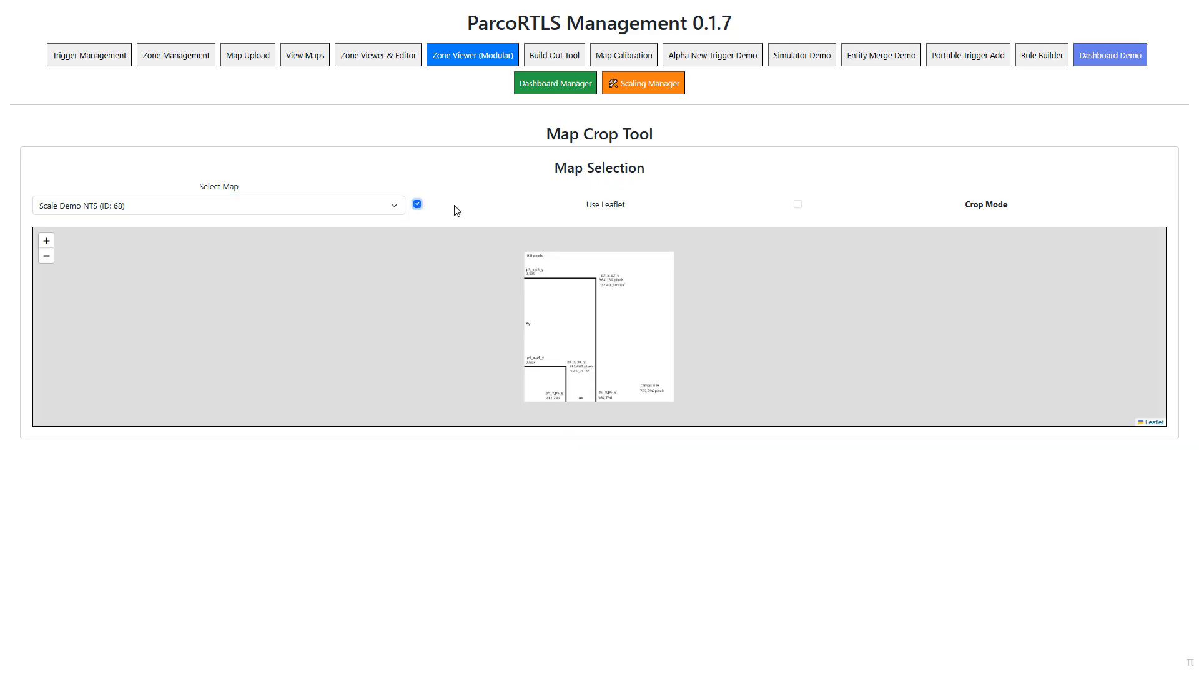
{"action": "left_click", "coordinate": [798, 205]}
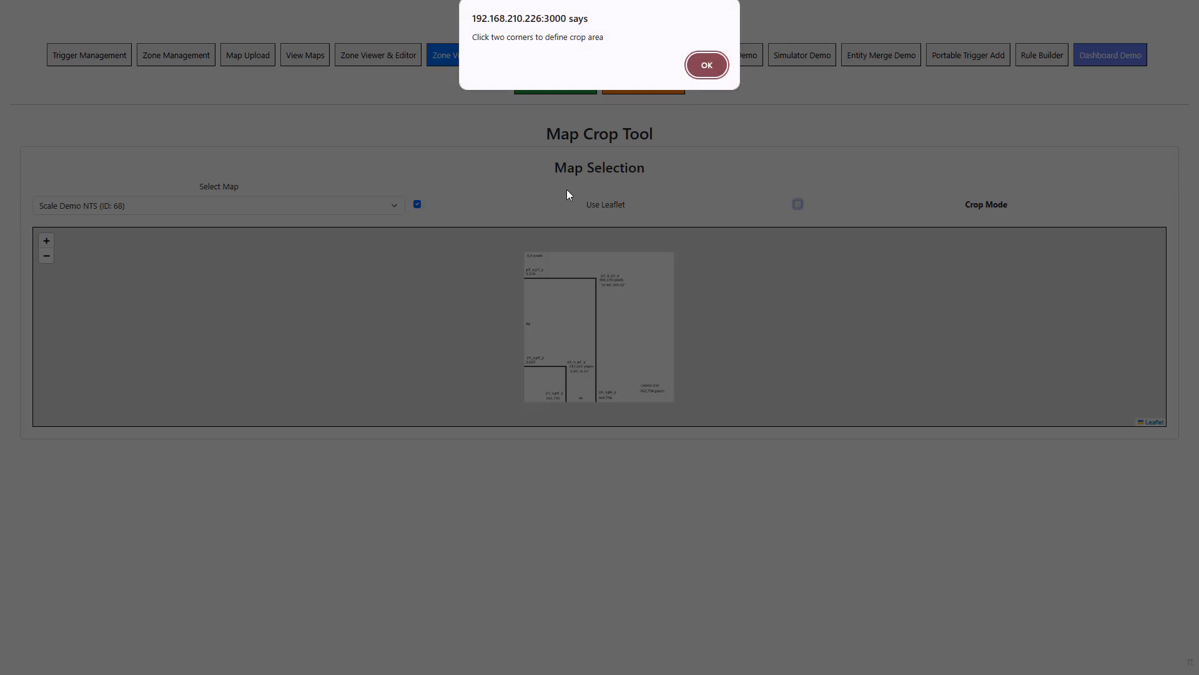
{"action": "left_click", "coordinate": [709, 66]}
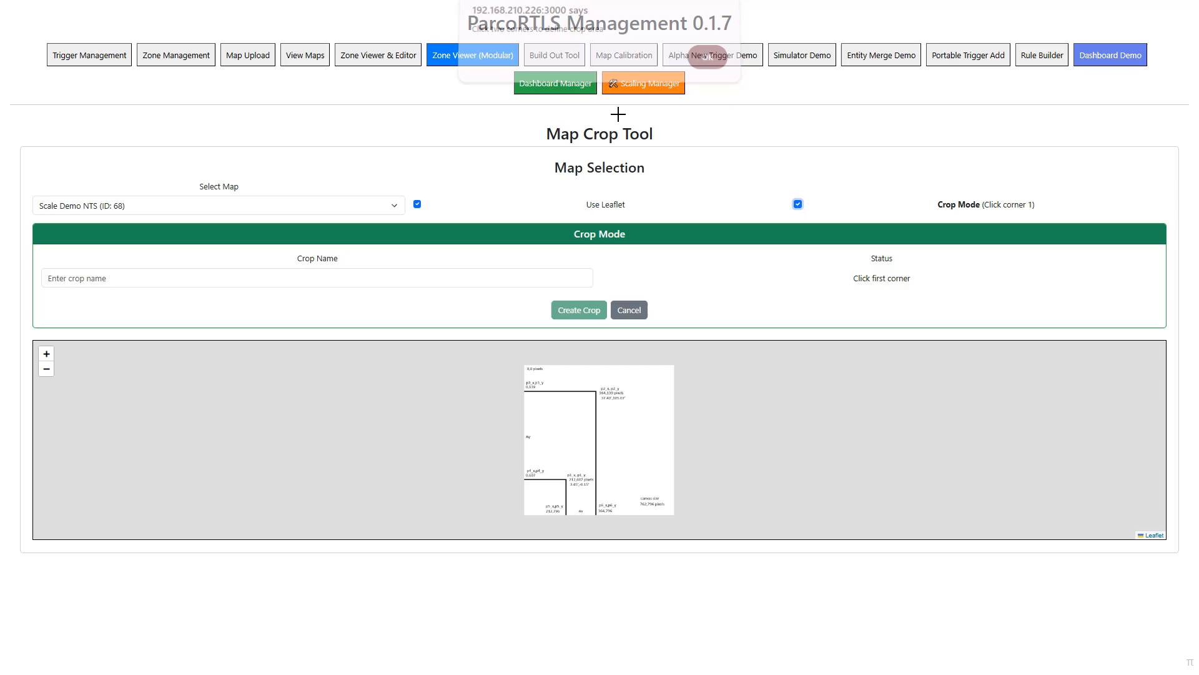
- Name the crop "try one nts" and mark its area from the map's lower-left corner to the large rectangle's upper-right corner, about 70 × 122 feet
{"action": "left_click", "coordinate": [127, 283]}
{"action": "type", "text": "try "}
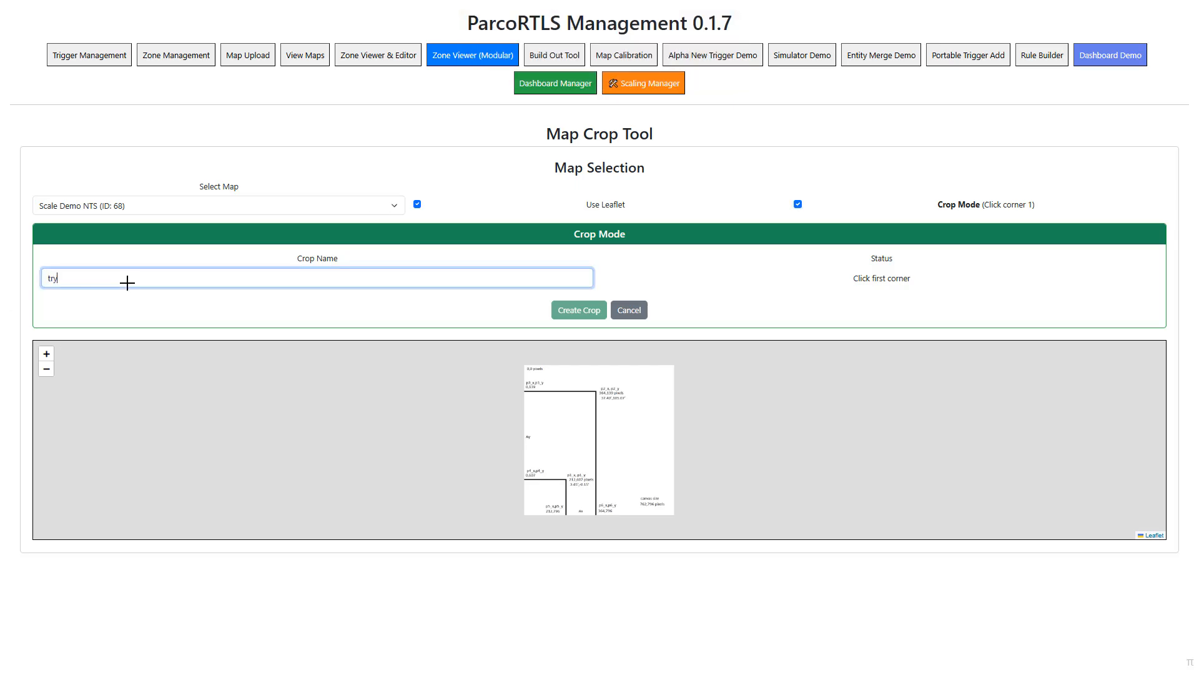
{"action": "type", "text": "one nts"}
{"action": "left_click", "coordinate": [526, 513]}
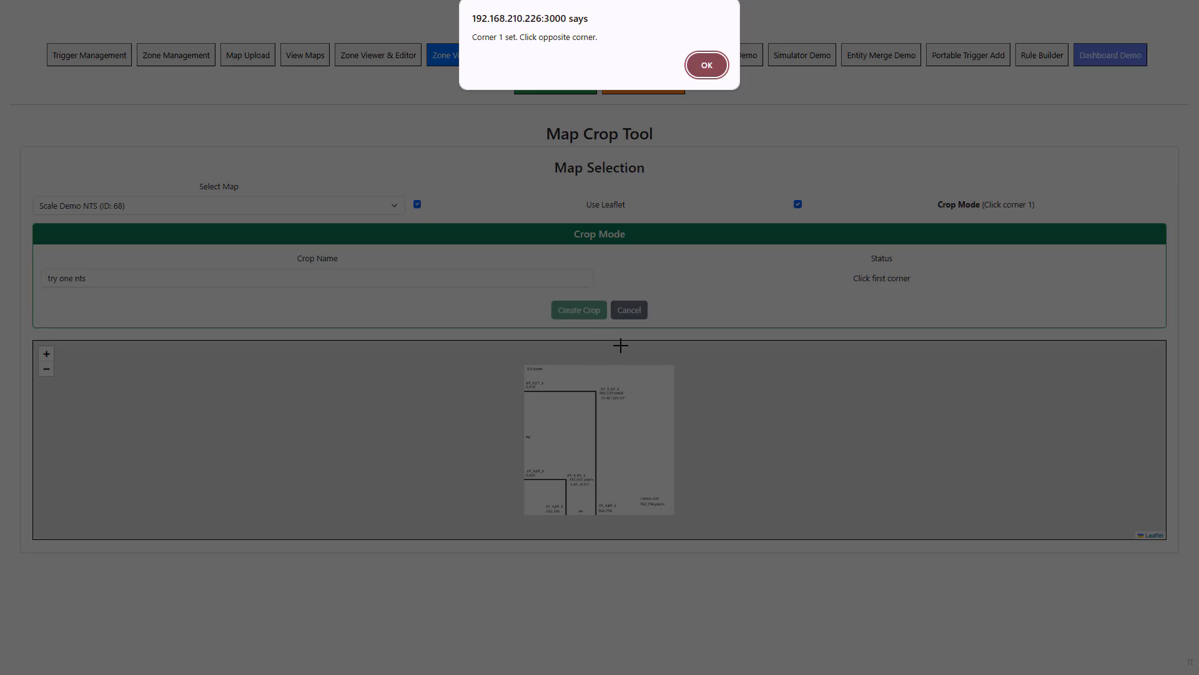
{"action": "left_click", "coordinate": [700, 63]}
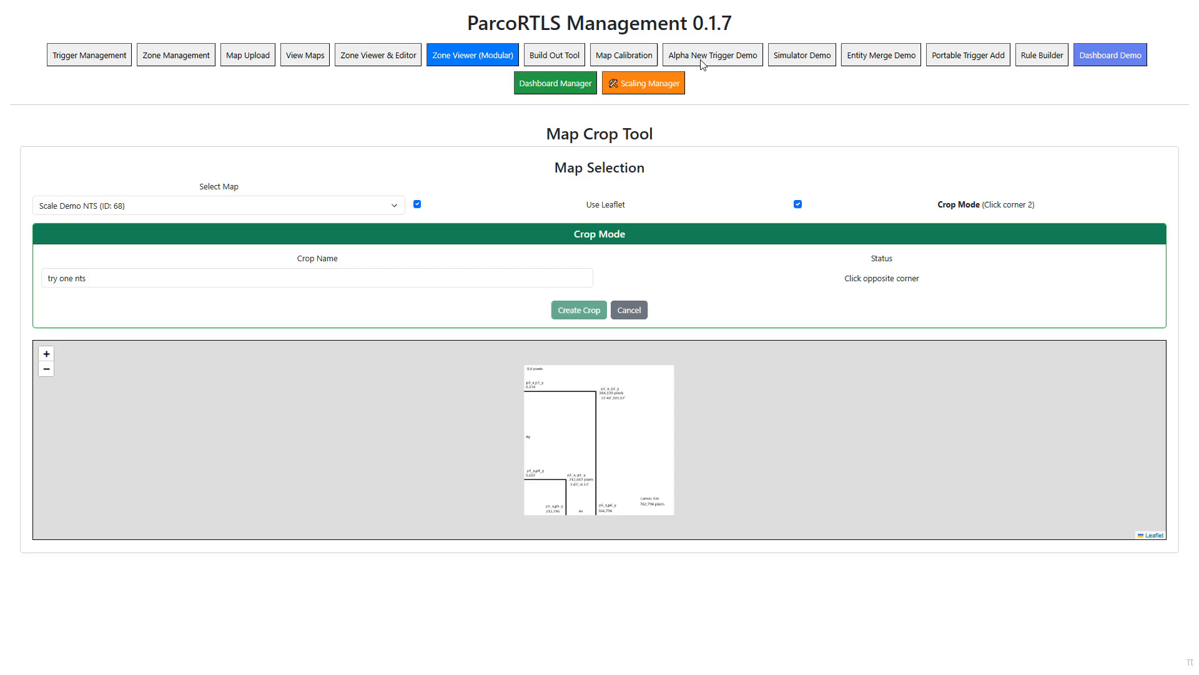
{"action": "left_click", "coordinate": [596, 392]}
- Set the crop's coordinates to Min X 0, Min Y 0, Max X 37 and Max Y 105
{"action": "left_click", "coordinate": [297, 427]}
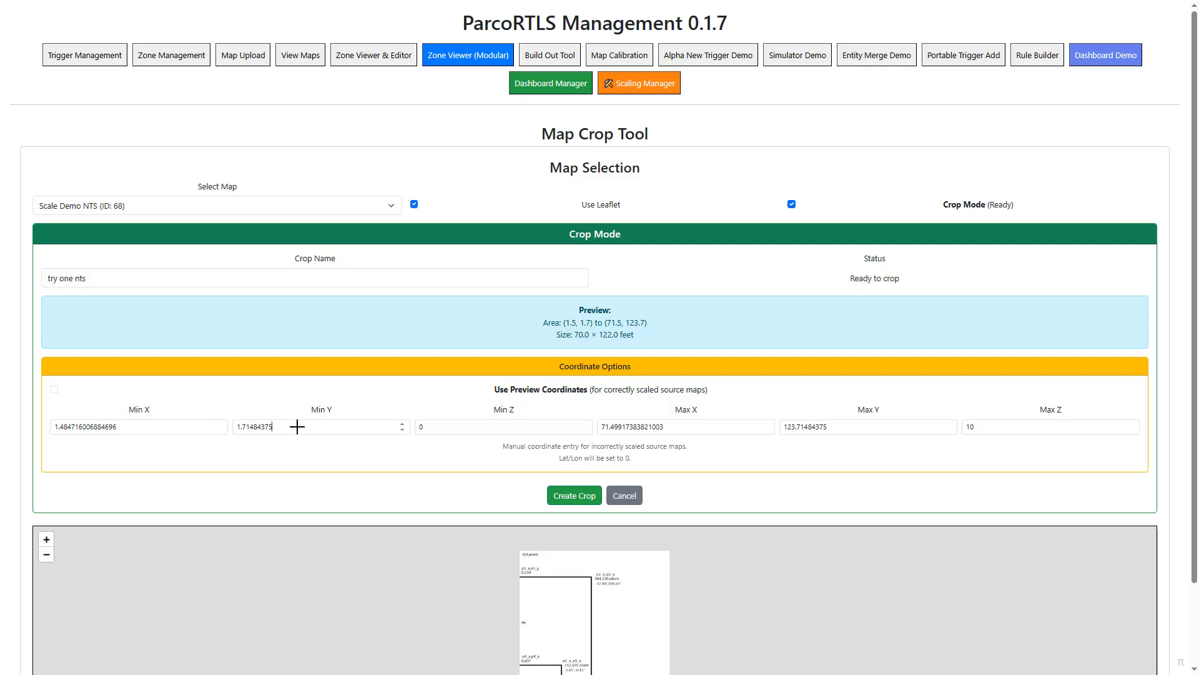
{"action": "key", "text": "shift+Tab"}
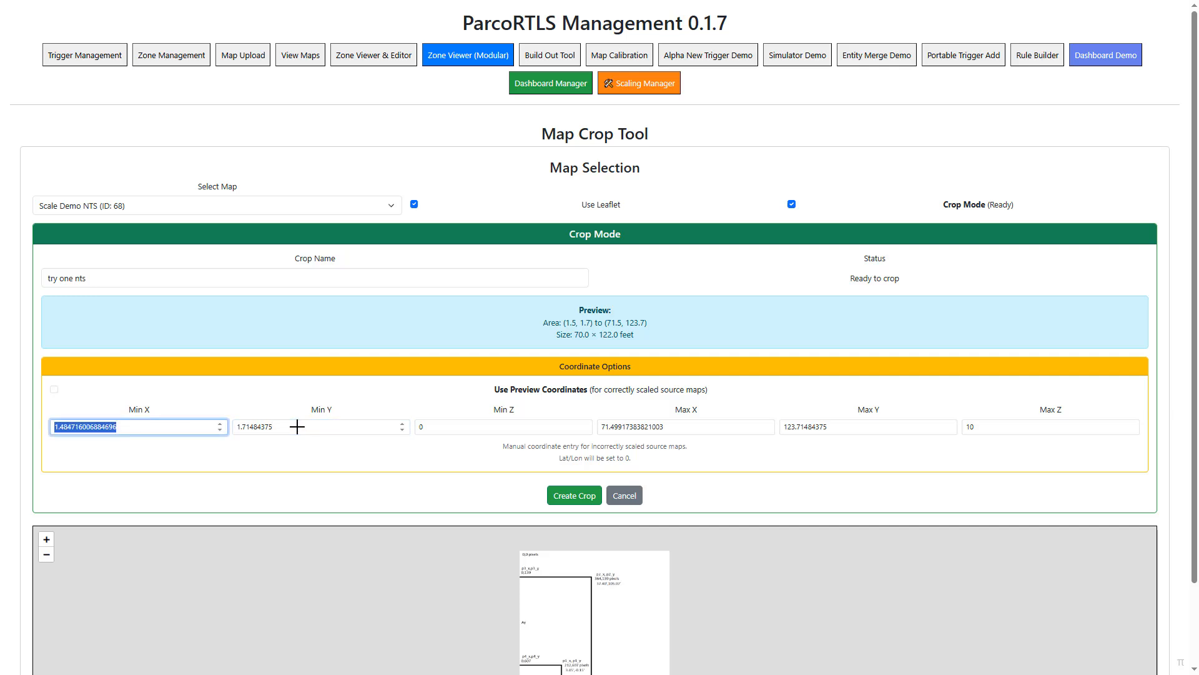
{"action": "type", "text": "0"}
{"action": "key", "text": "Tab"}
{"action": "type", "text": "0"}
{"action": "key", "text": "Tab"}
{"action": "key", "text": "Tab"}
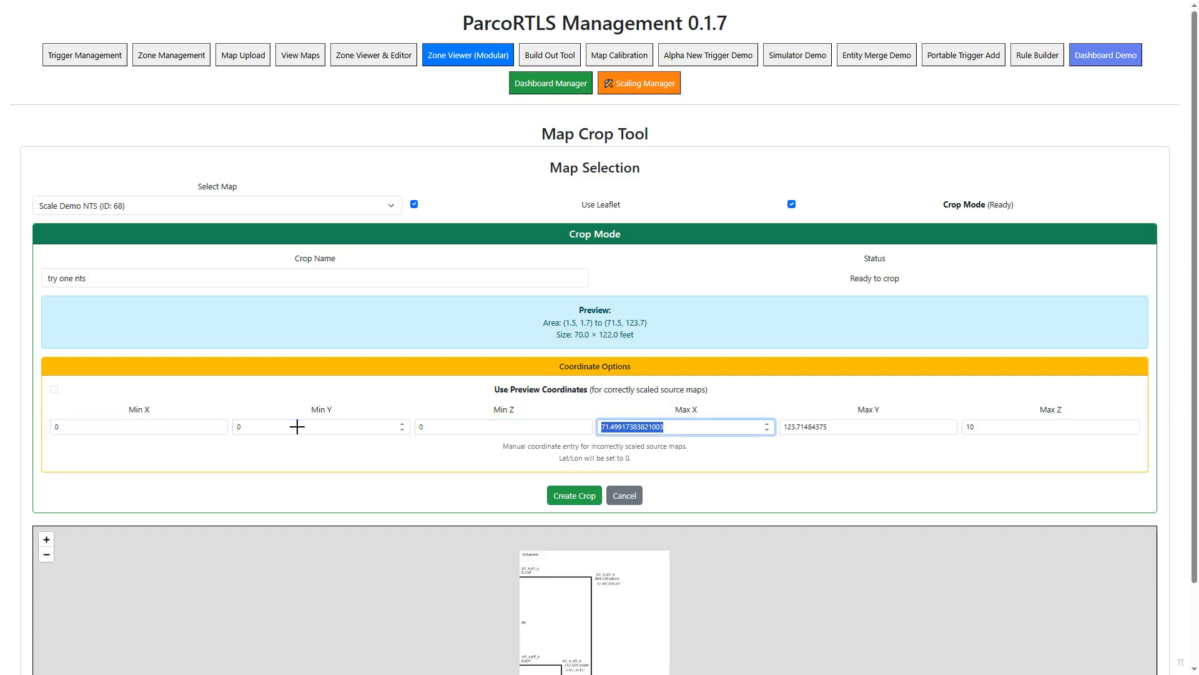
{"action": "type", "text": "37"}
{"action": "key", "text": "Tab"}
{"action": "type", "text": "105"}
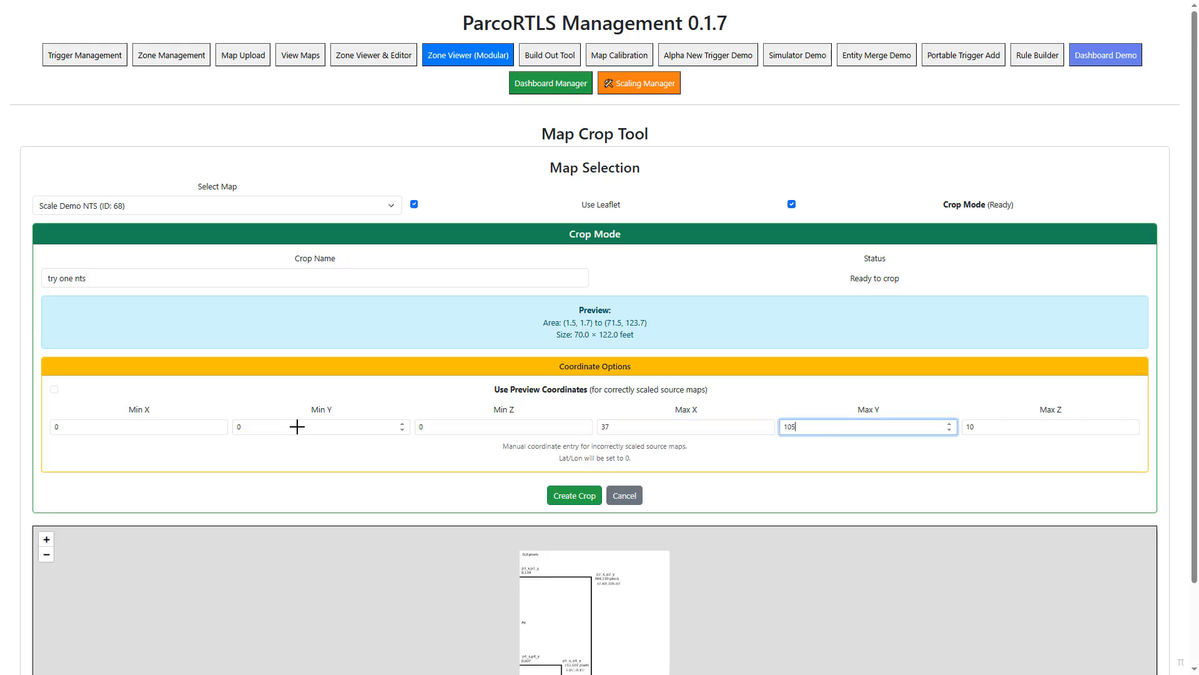
- Create the cropped map and open the list of uploaded maps
{"action": "left_click", "coordinate": [575, 497]}
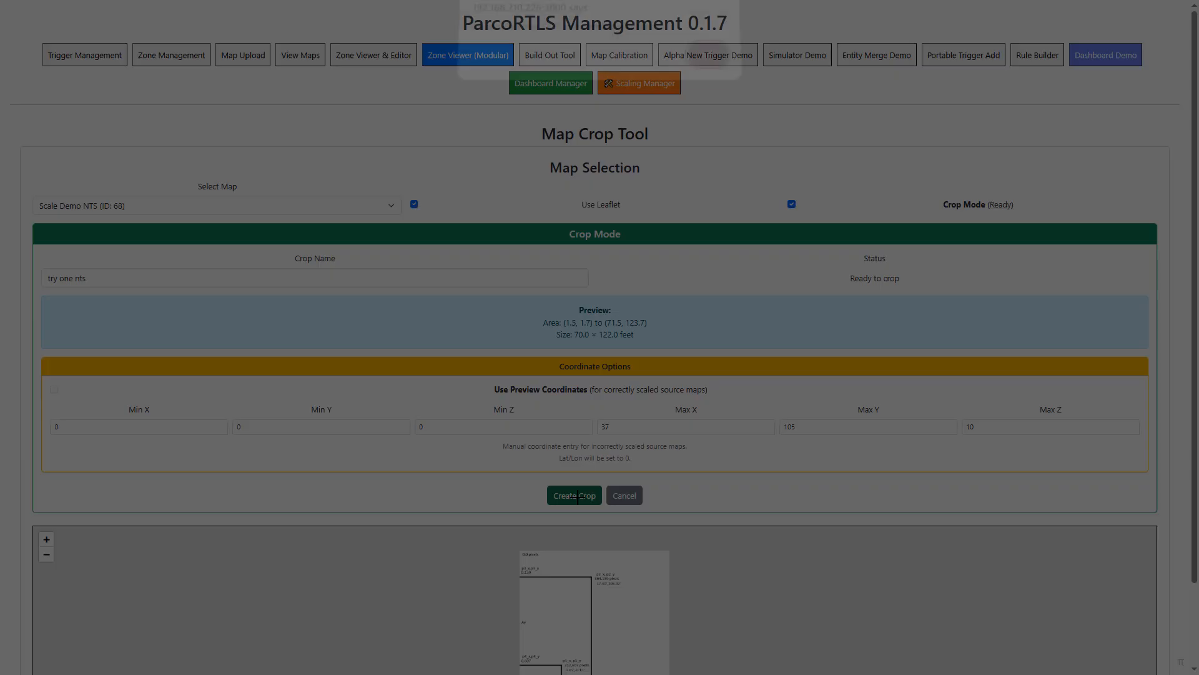
{"action": "left_click", "coordinate": [711, 64]}
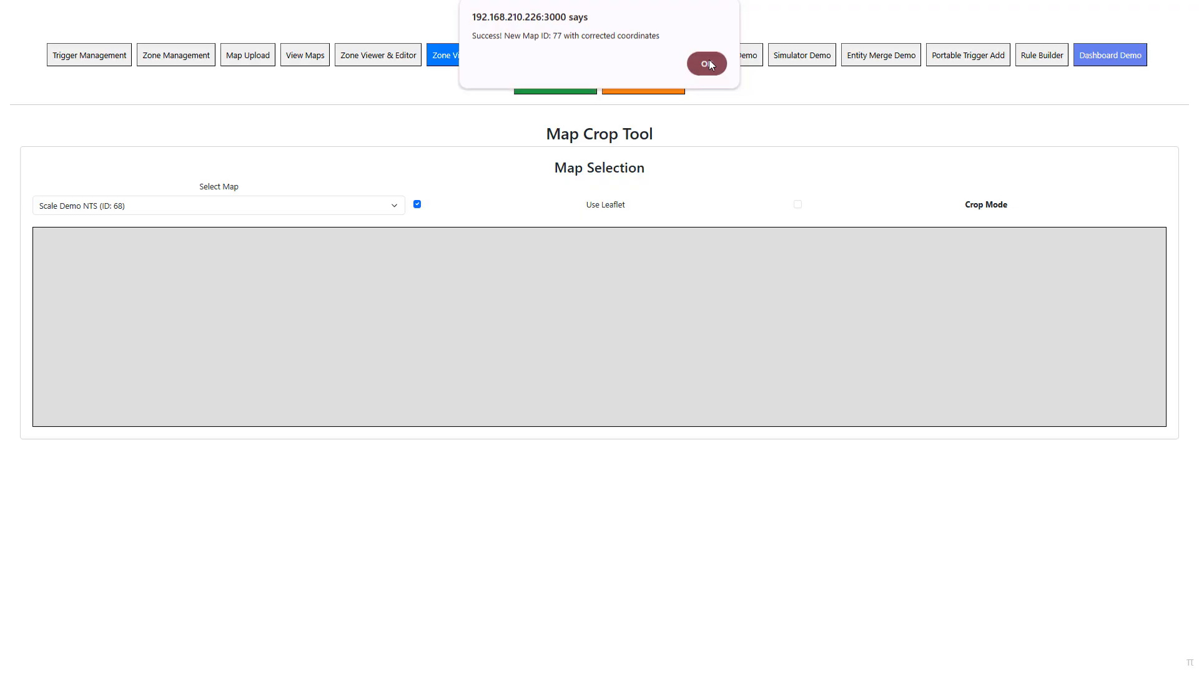
{"action": "left_click", "coordinate": [310, 57]}
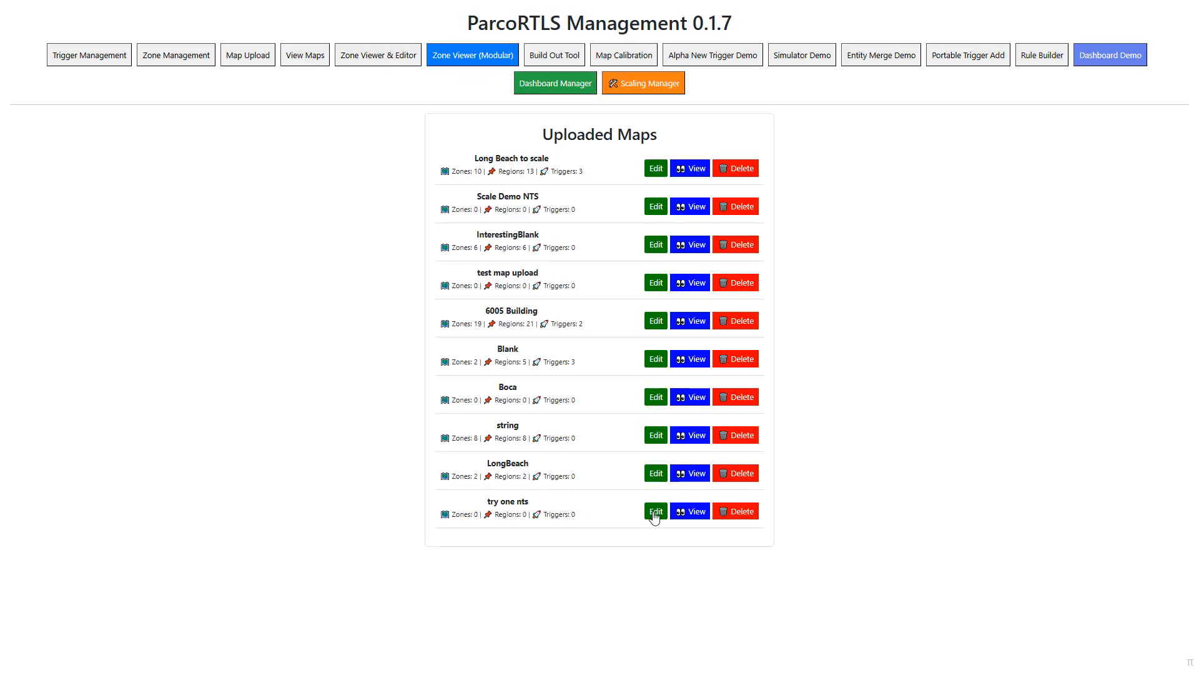
- Preview the uploaded "try one nts" map, and close the preview
{"action": "left_click", "coordinate": [692, 512]}
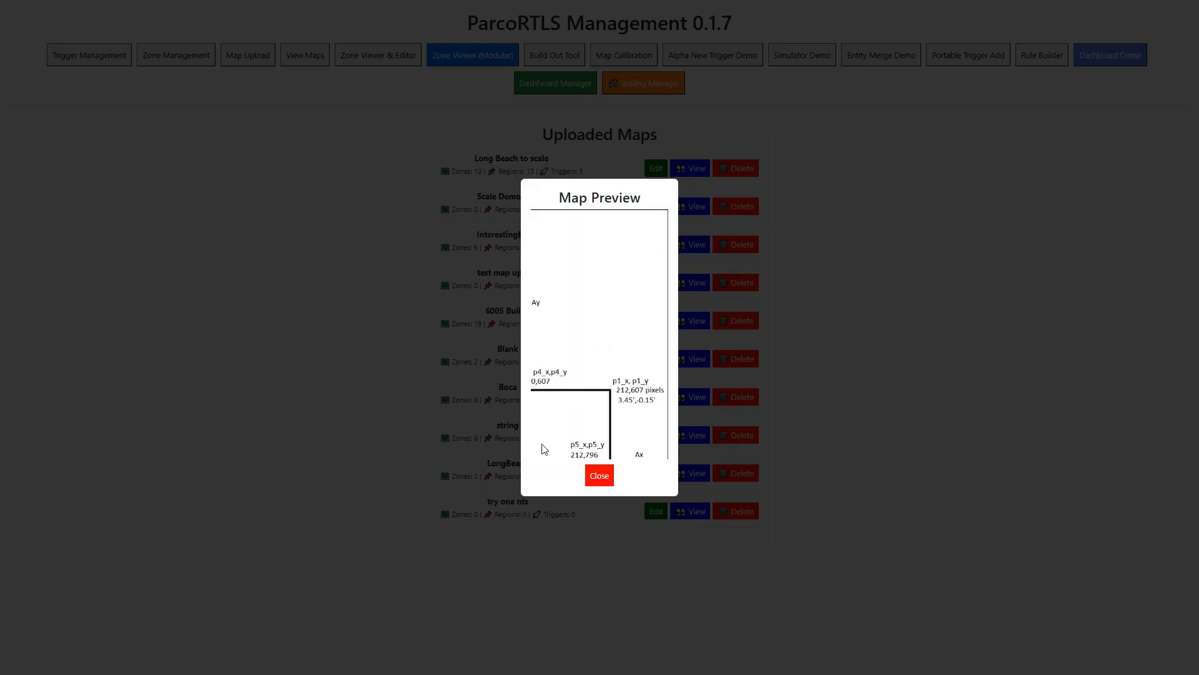
{"action": "left_click", "coordinate": [600, 477]}
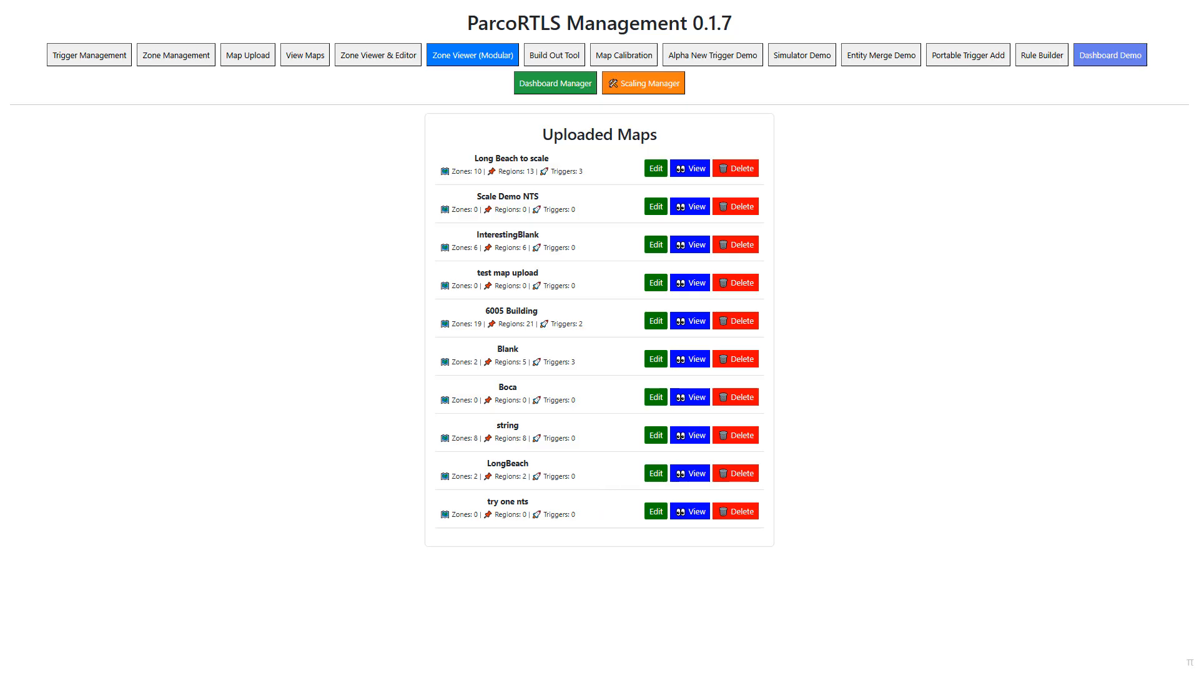
- In the Zone Builder, set up a Campus L1 zone named "tryzonents" on the "try one nts" map, rendered with Leaflet
{"action": "left_click", "coordinate": [194, 61]}
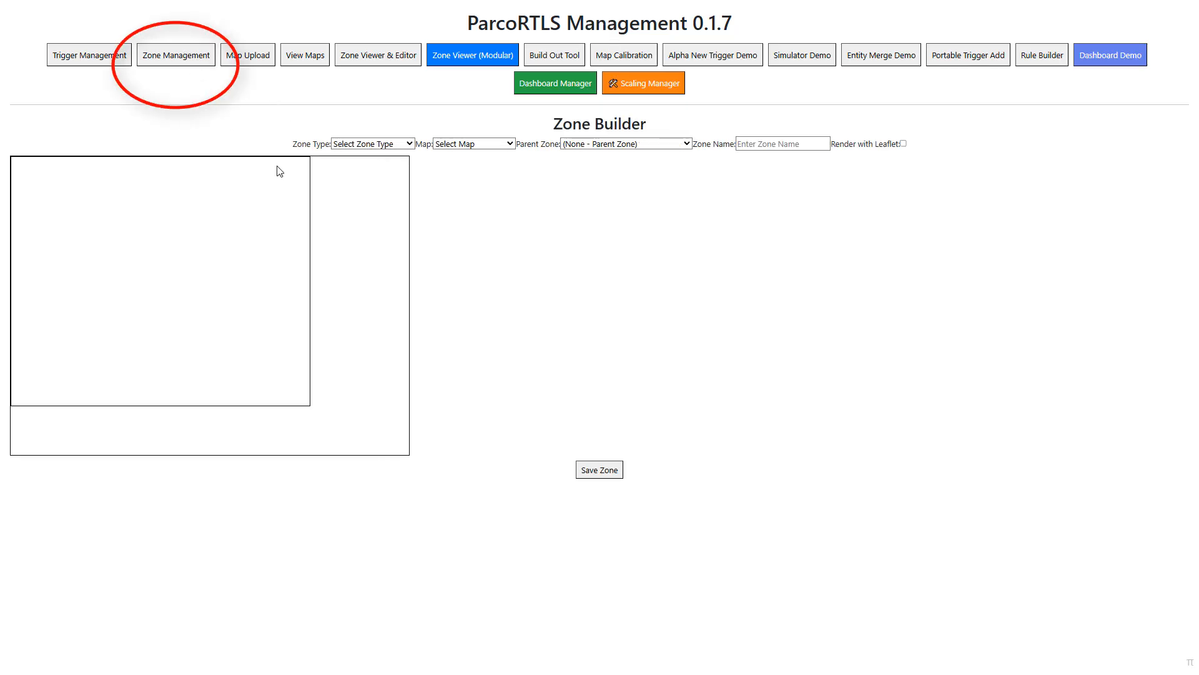
{"action": "left_click", "coordinate": [409, 144]}
{"action": "left_click", "coordinate": [409, 174]}
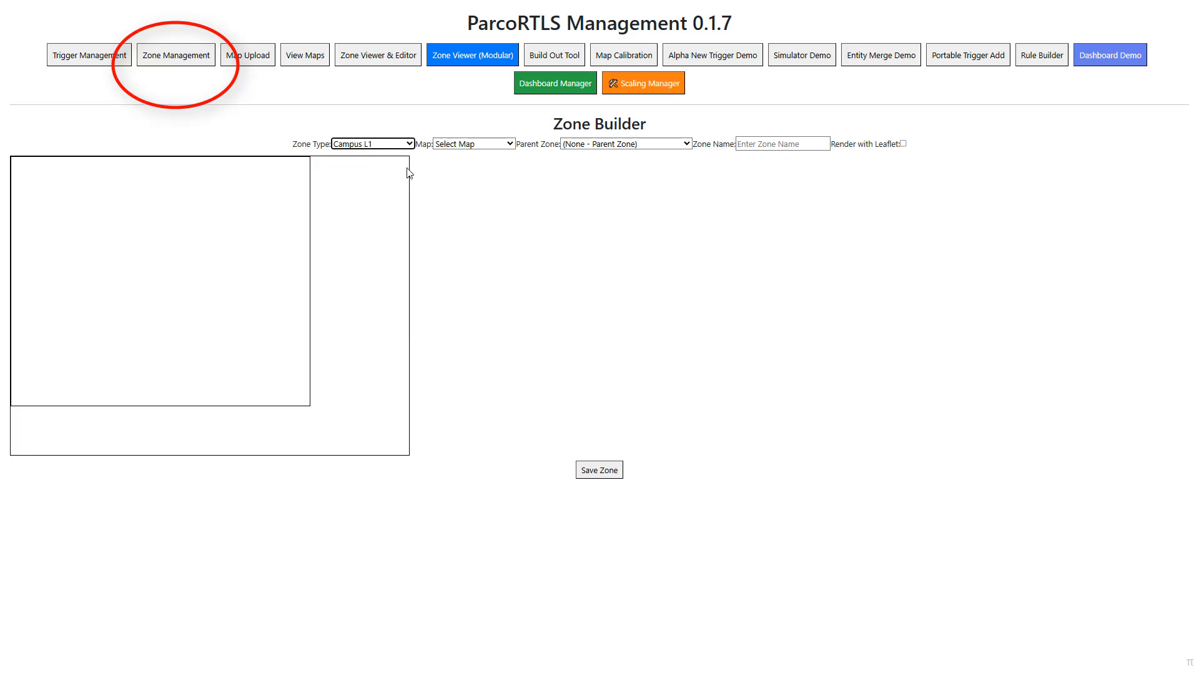
{"action": "left_click", "coordinate": [473, 144]}
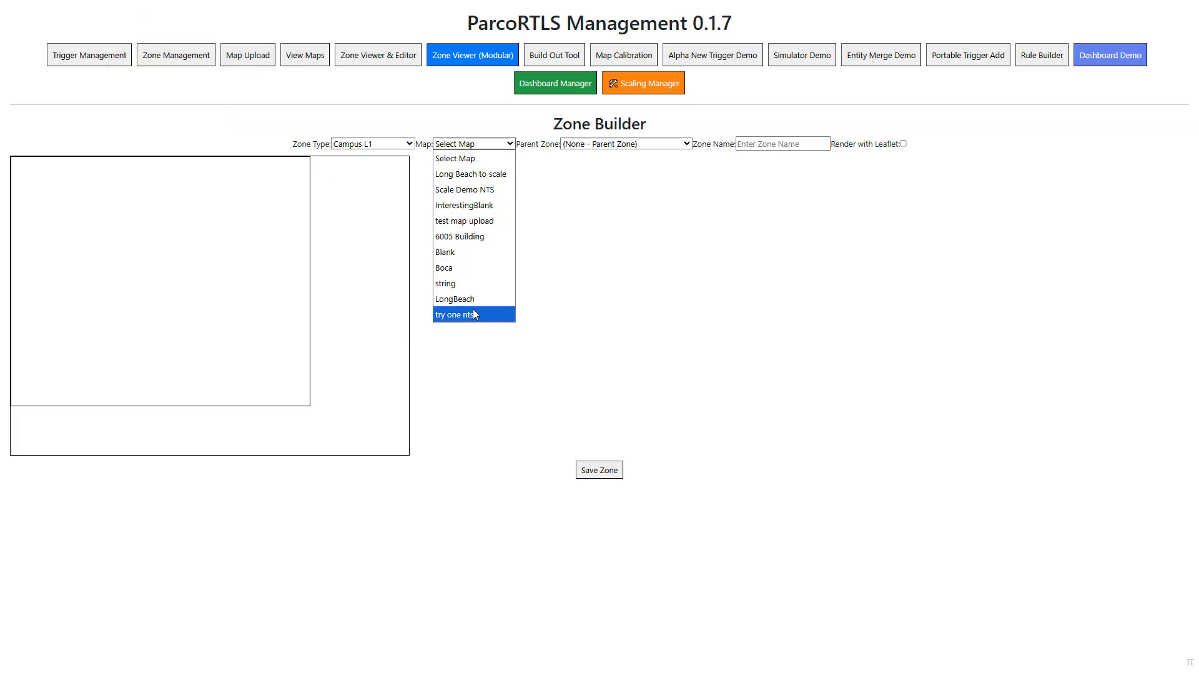
{"action": "left_click", "coordinate": [473, 314]}
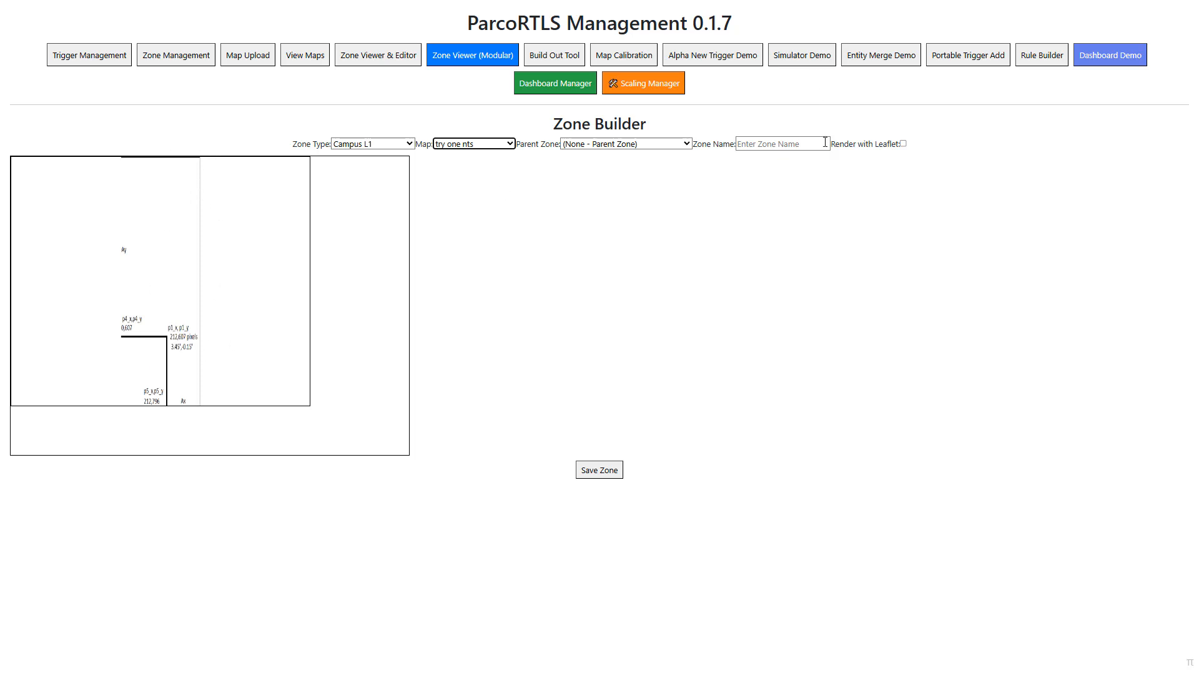
{"action": "left_click", "coordinate": [904, 144]}
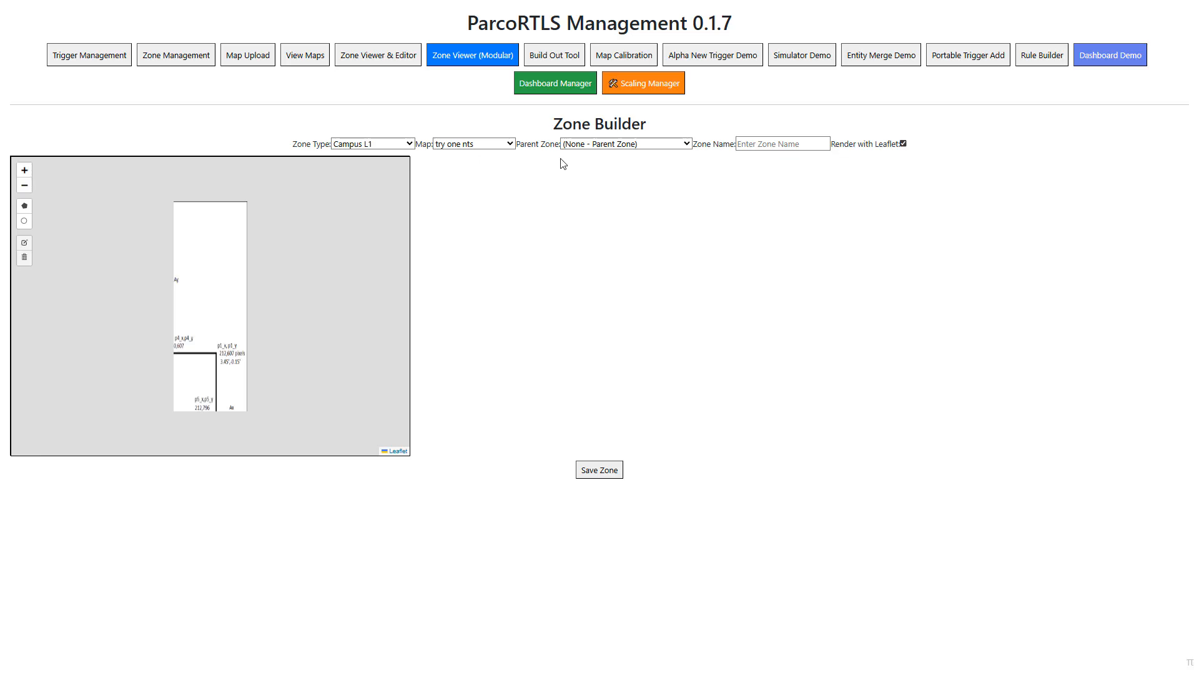
{"action": "left_click", "coordinate": [746, 144]}
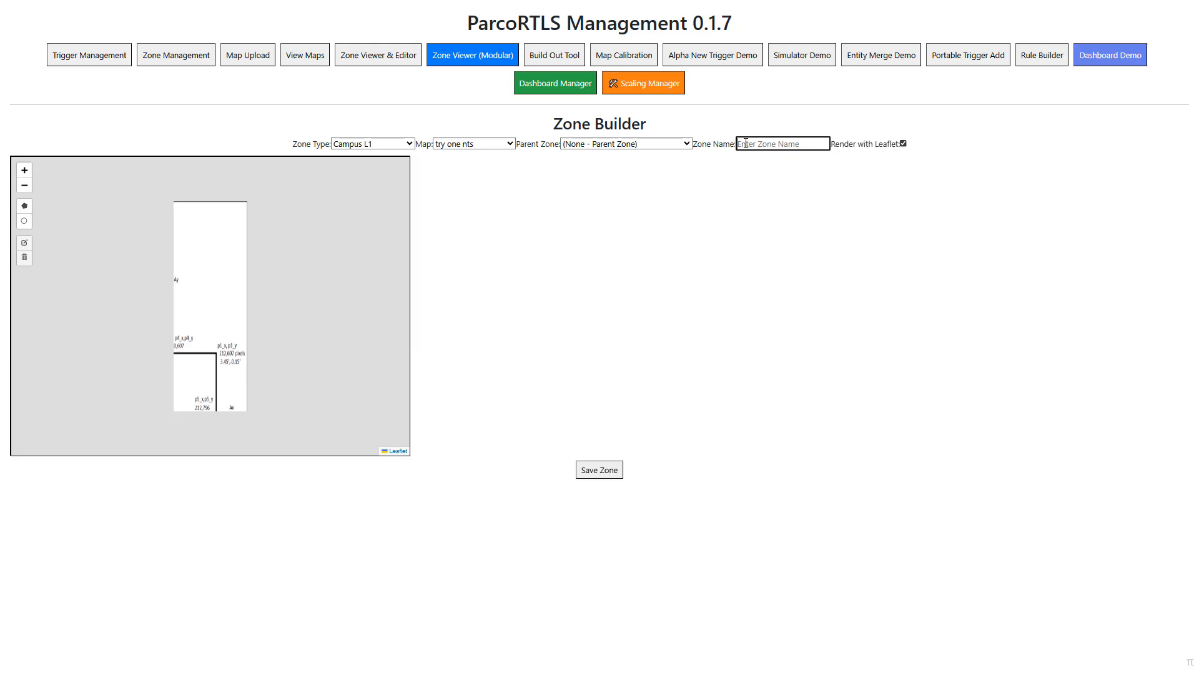
{"action": "type", "text": "tryzonents"}
- Draw a four-corner polygon zone around the entire map image and save the zone
{"action": "left_click", "coordinate": [23, 208]}
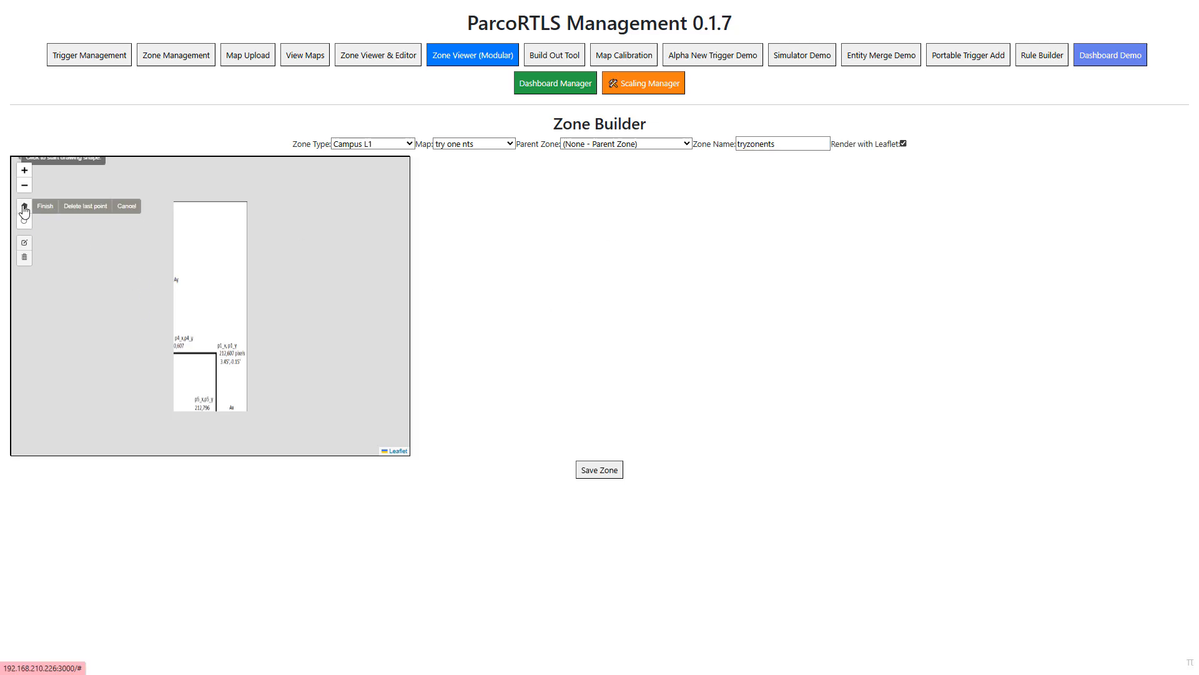
{"action": "left_click", "coordinate": [174, 411]}
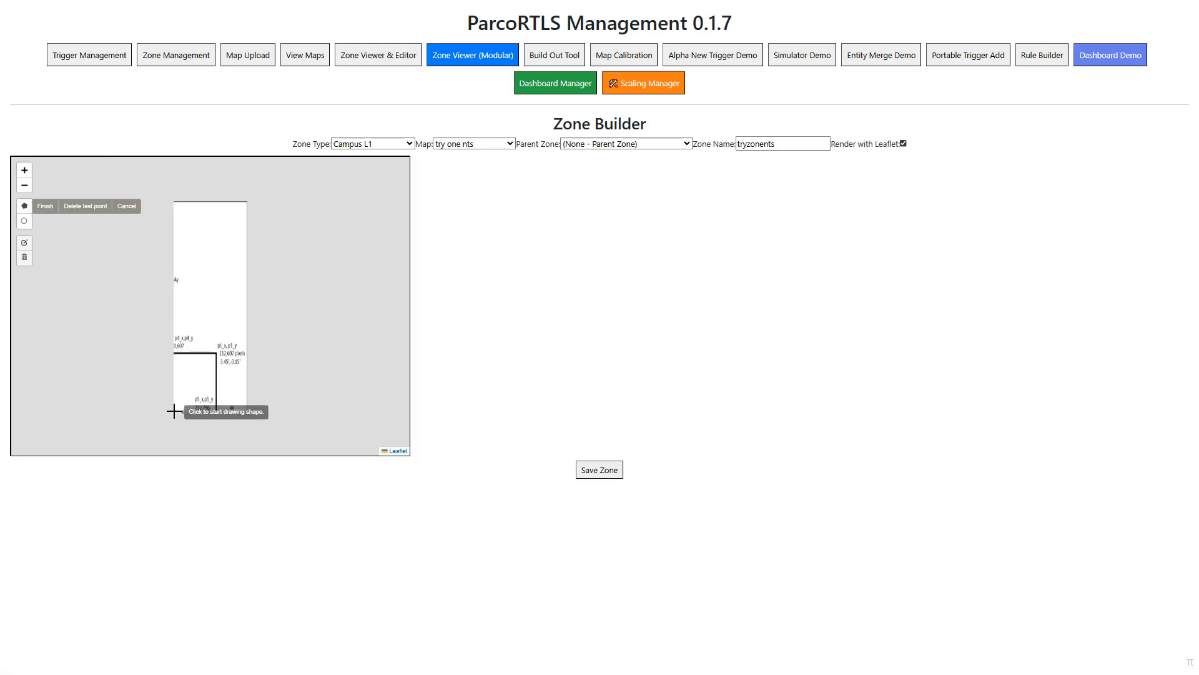
{"action": "left_click", "coordinate": [175, 203]}
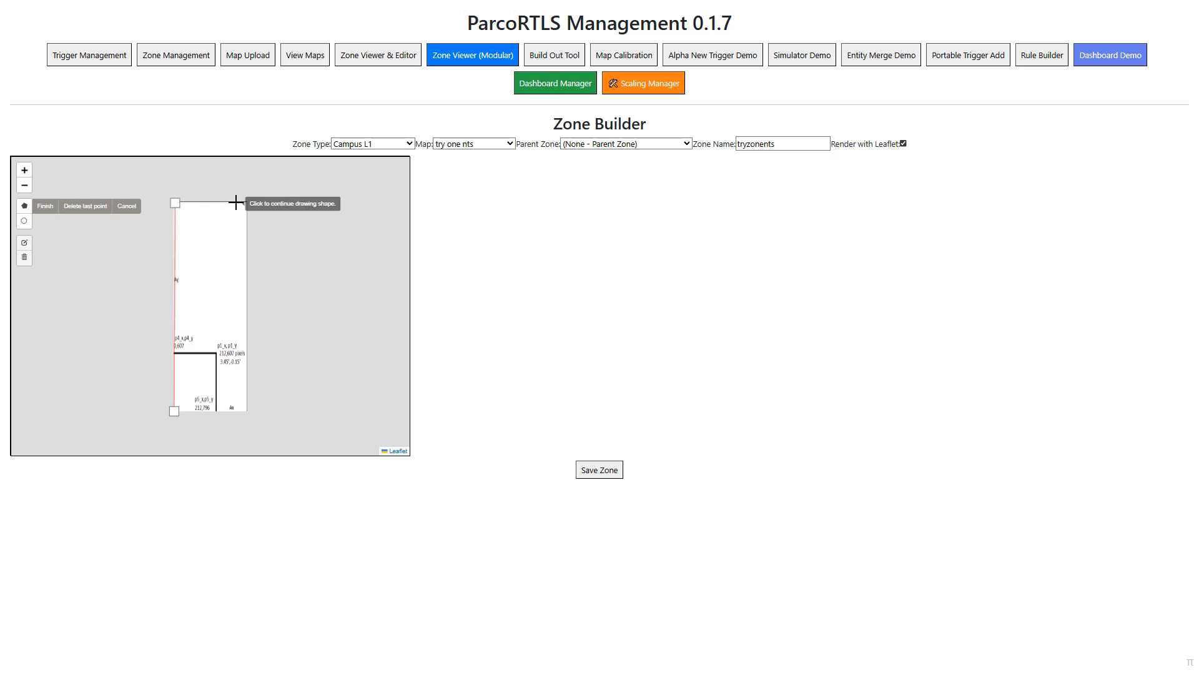
{"action": "left_click", "coordinate": [247, 202]}
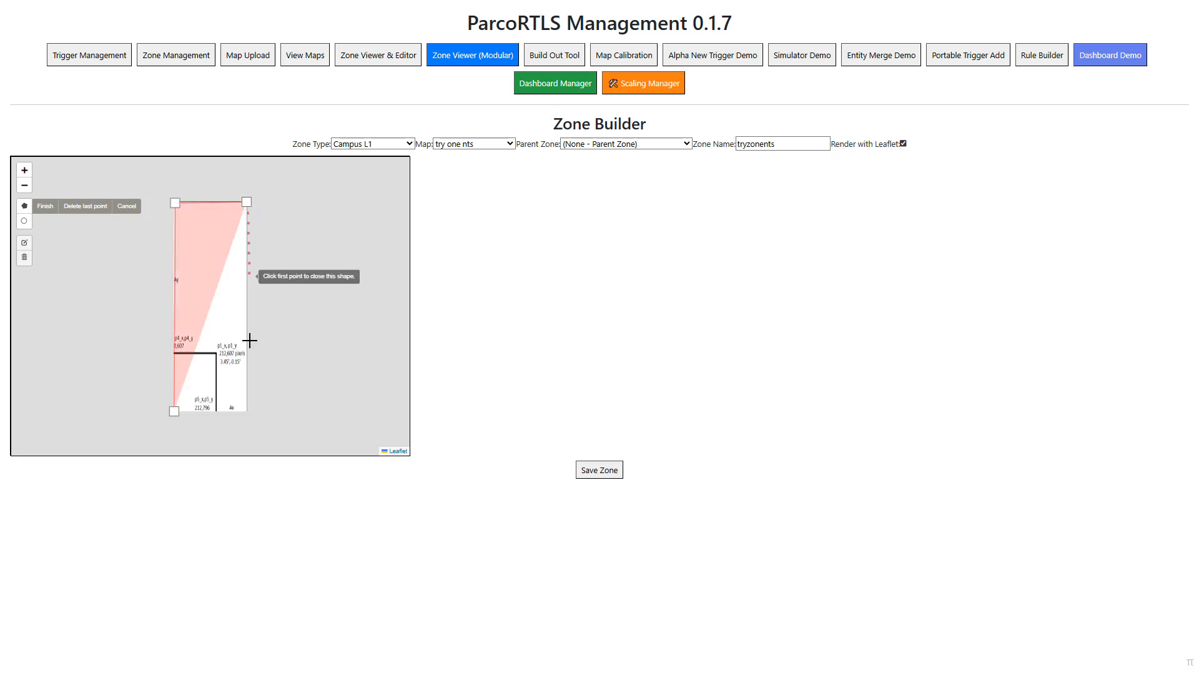
{"action": "left_click", "coordinate": [245, 410]}
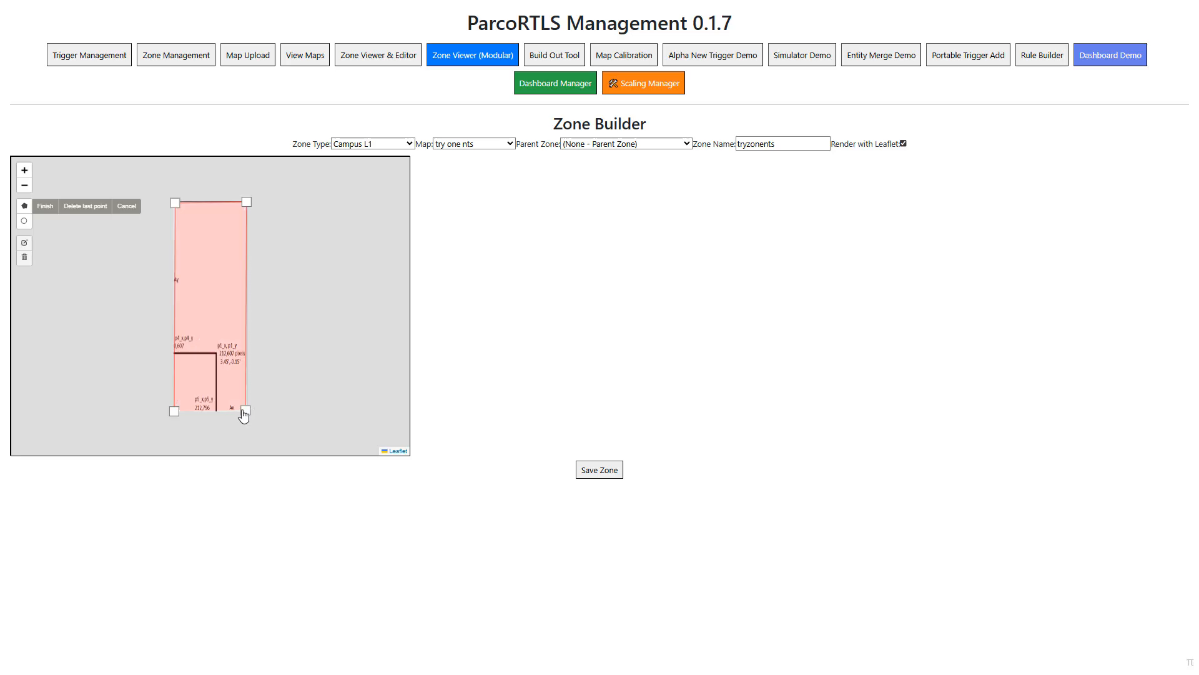
{"action": "left_click", "coordinate": [44, 206]}
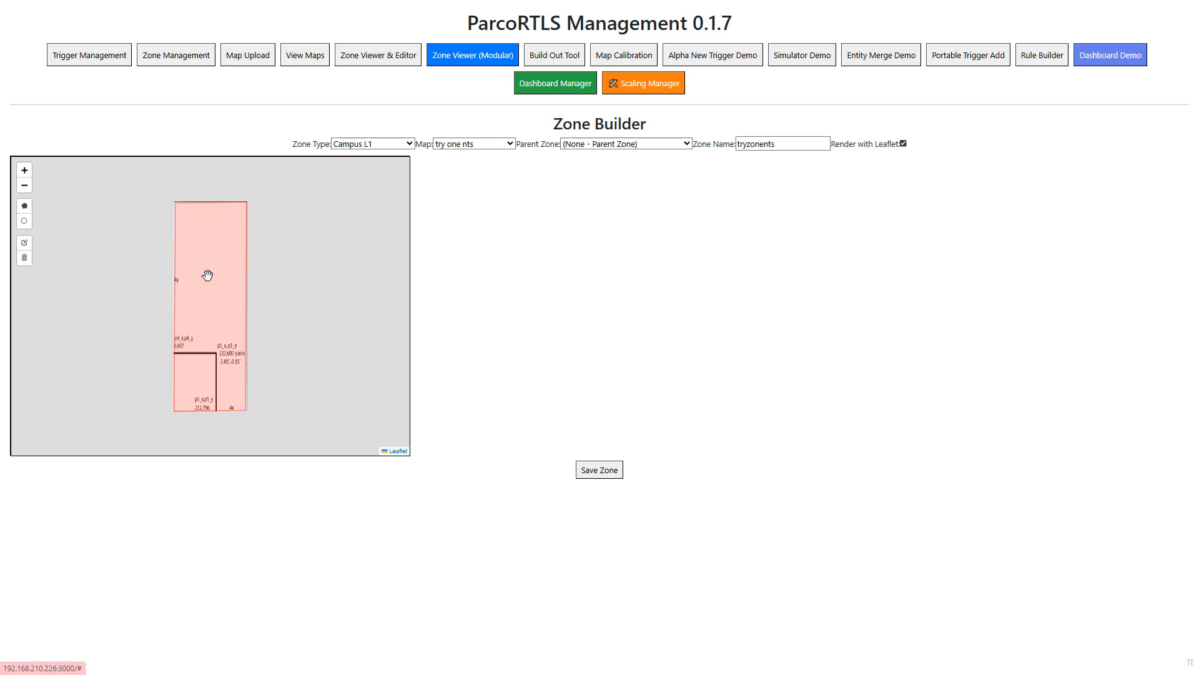
{"action": "left_click", "coordinate": [613, 470]}
{"action": "left_click", "coordinate": [695, 65]}
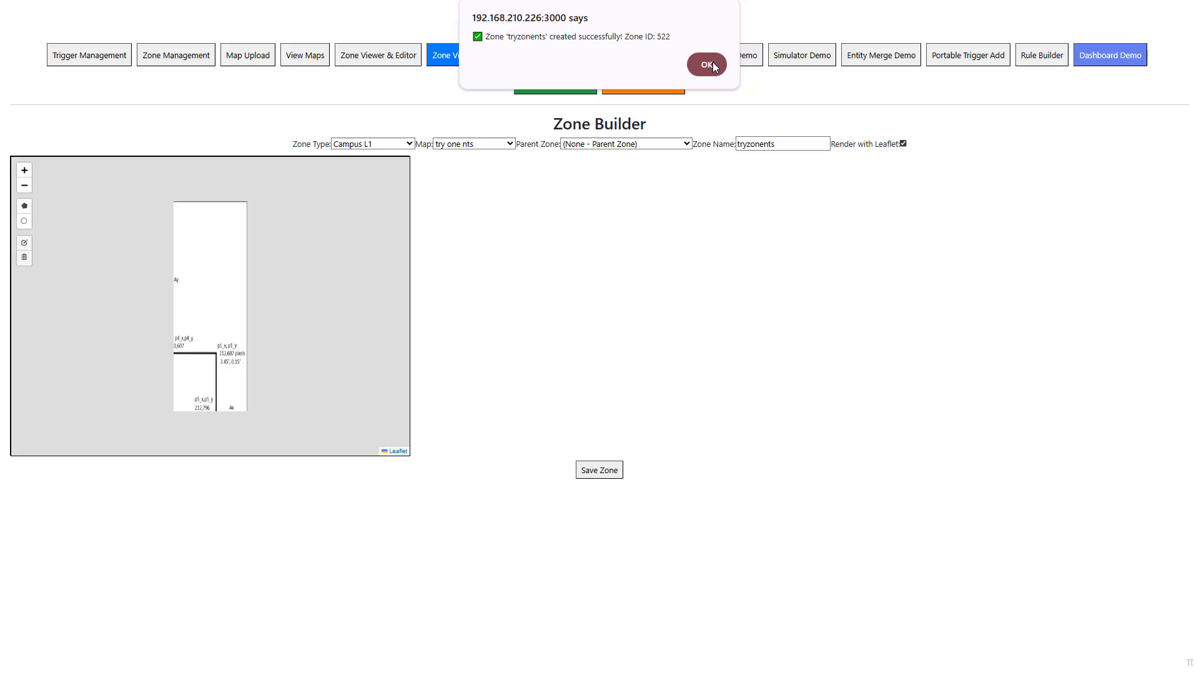
- In the Build Out Tool, load the Campus L1 zone "tryzonents" with Leaflet enabled
{"action": "left_click", "coordinate": [546, 65]}
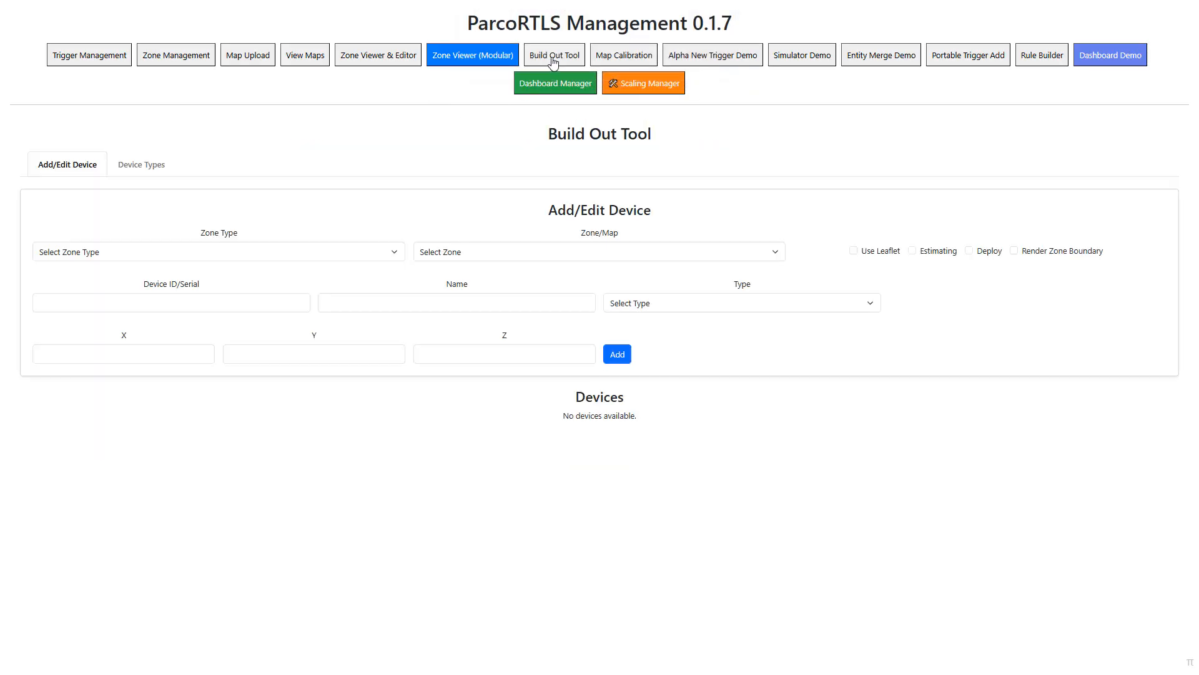
{"action": "left_click", "coordinate": [138, 253]}
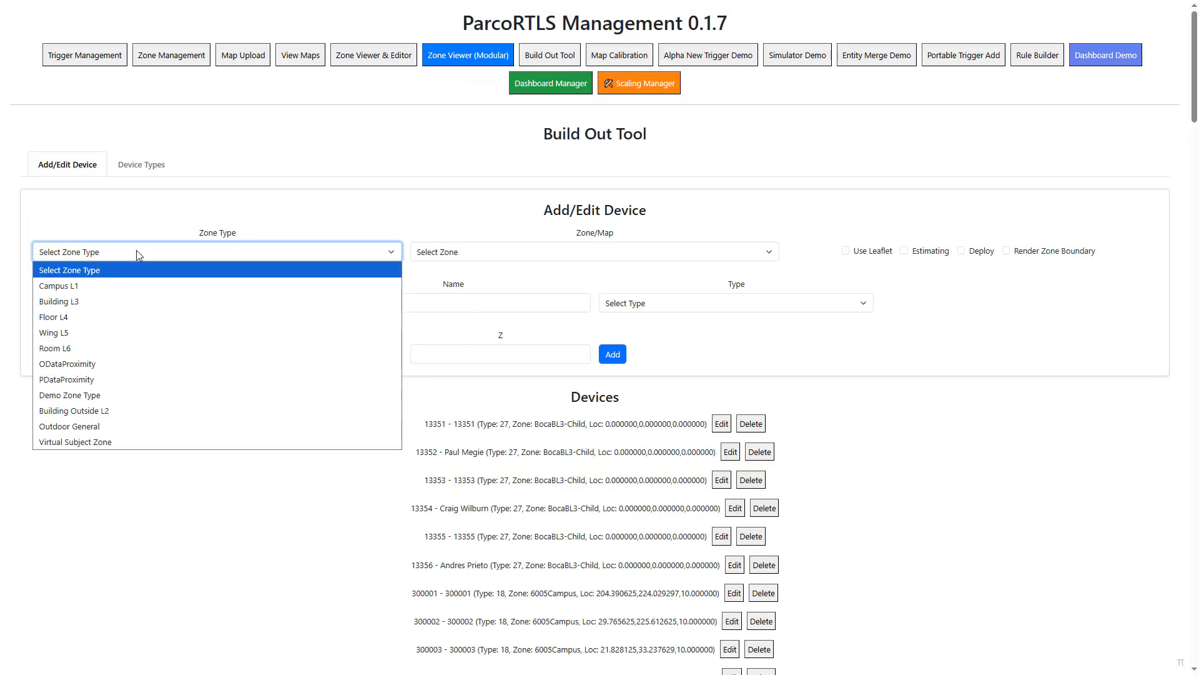
{"action": "left_click", "coordinate": [88, 285]}
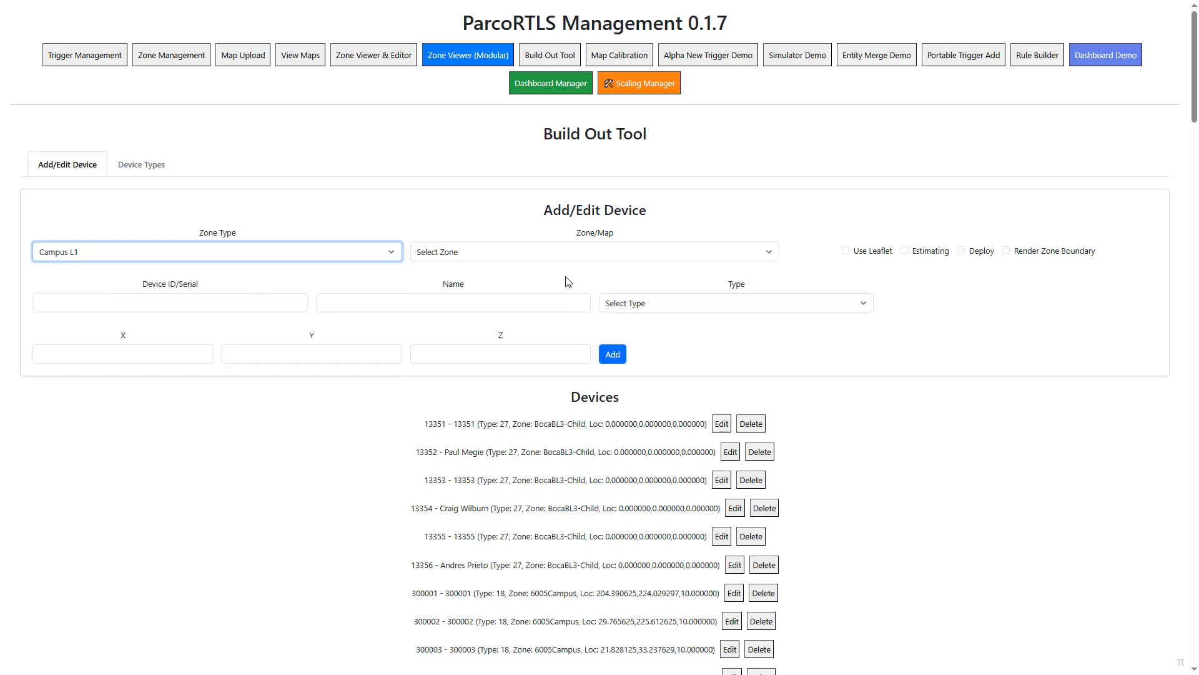
{"action": "left_click", "coordinate": [528, 252]}
{"action": "left_click", "coordinate": [464, 364]}
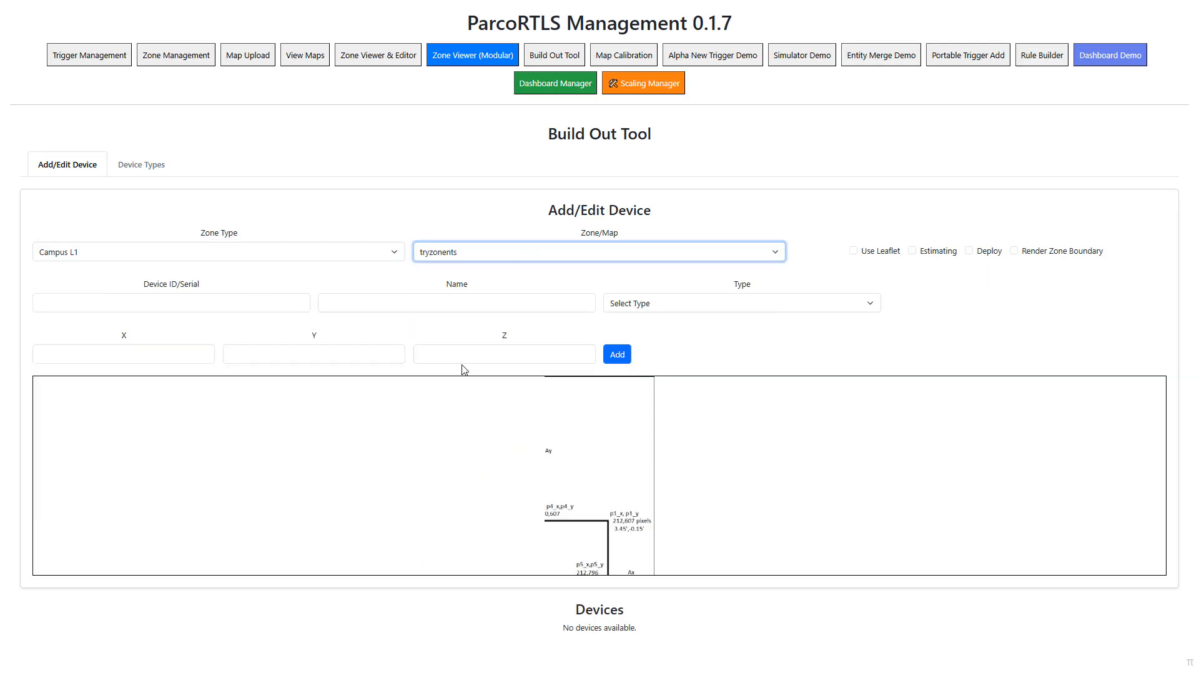
{"action": "left_click", "coordinate": [853, 252]}
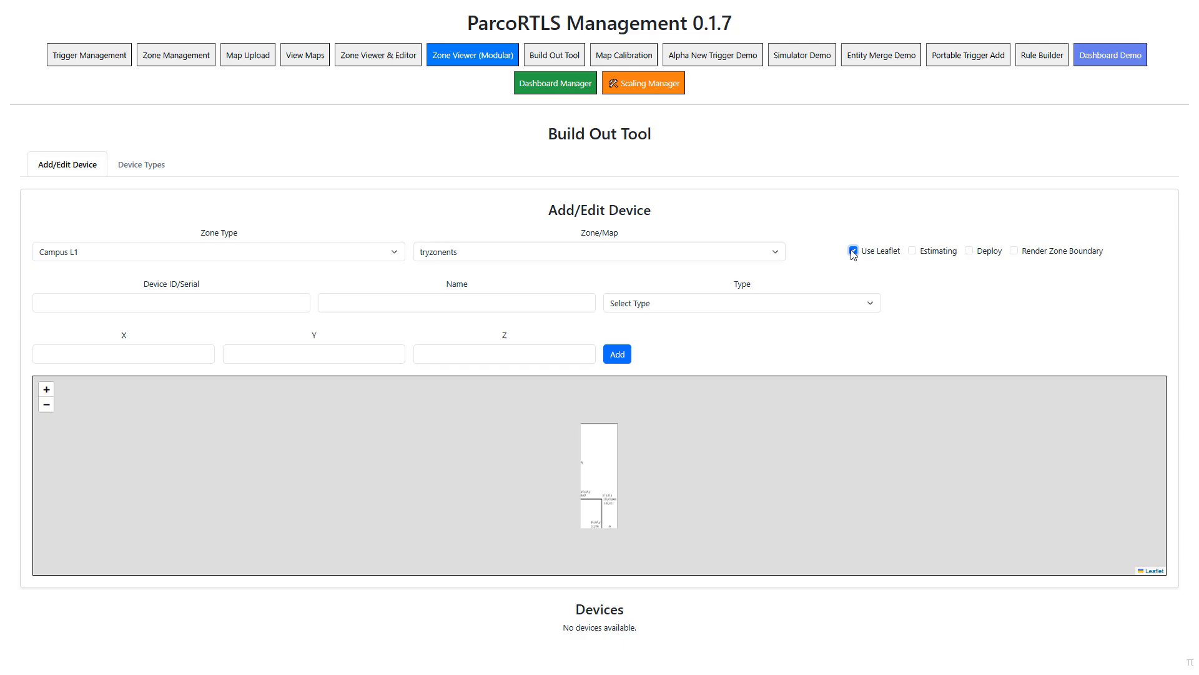
- Enable Estimating and set the starting device ID to 989898555
{"action": "left_click", "coordinate": [913, 251]}
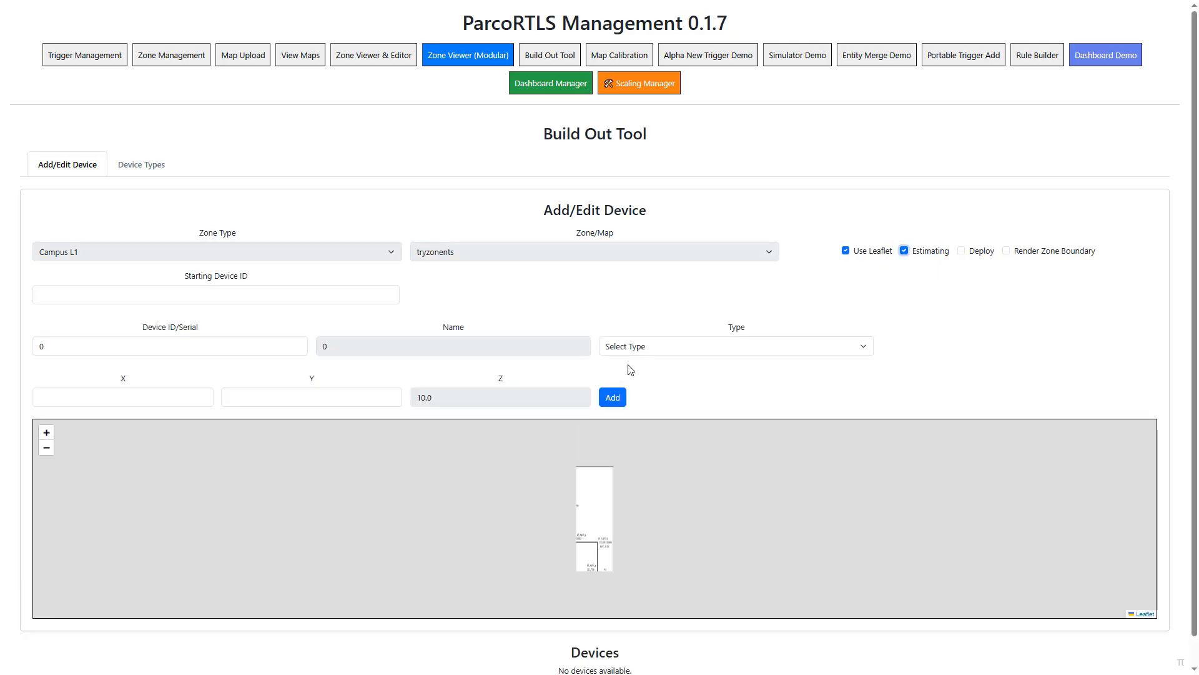
{"action": "left_click", "coordinate": [135, 296]}
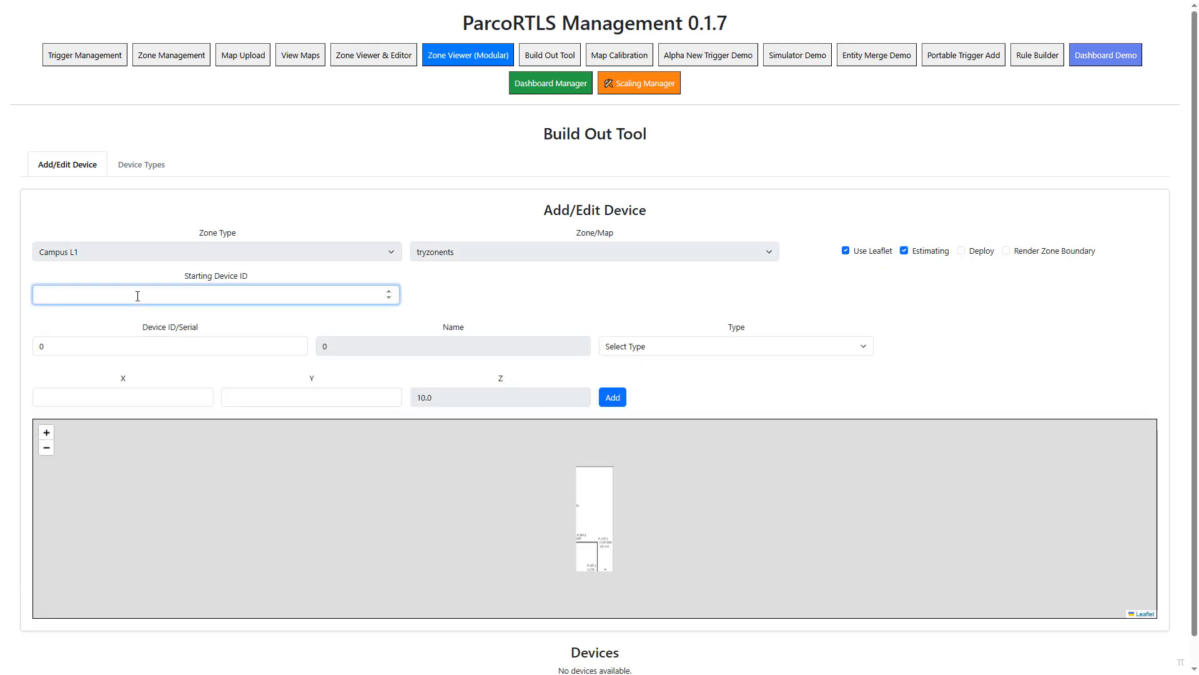
{"action": "type", "text": "989898555"}
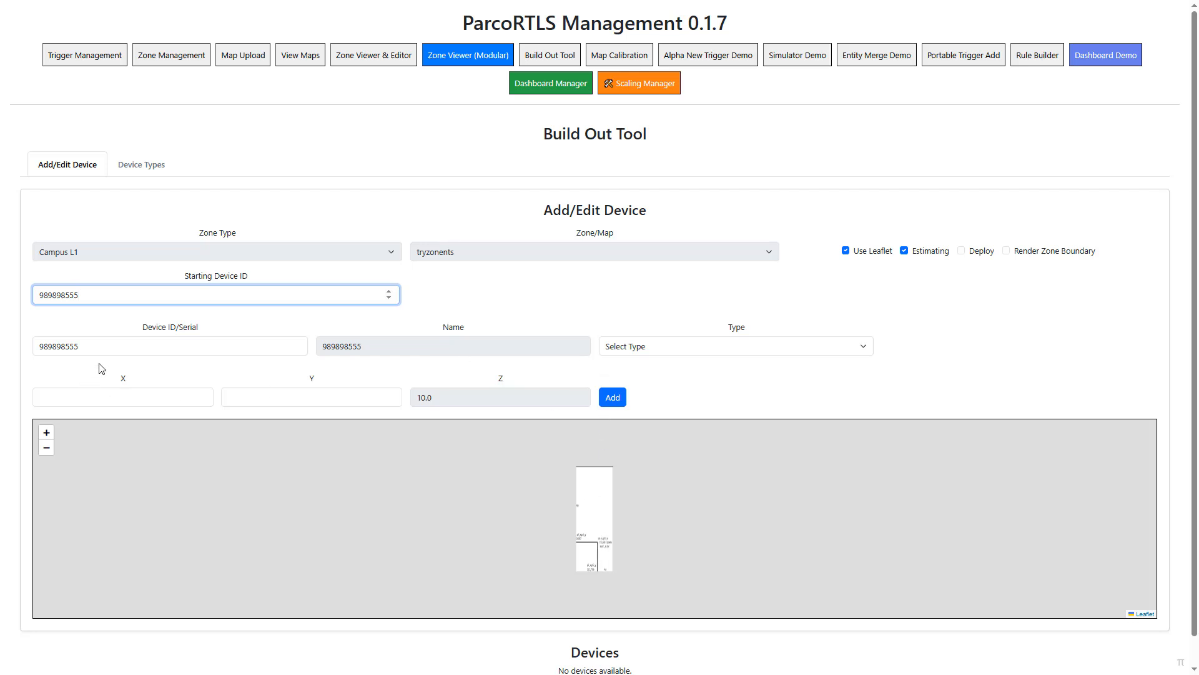
- Set the device type to Cable Drop and mark its location near the map image's upper-right corner, about X 32.4, Y 98.4
{"action": "left_click", "coordinate": [680, 348]}
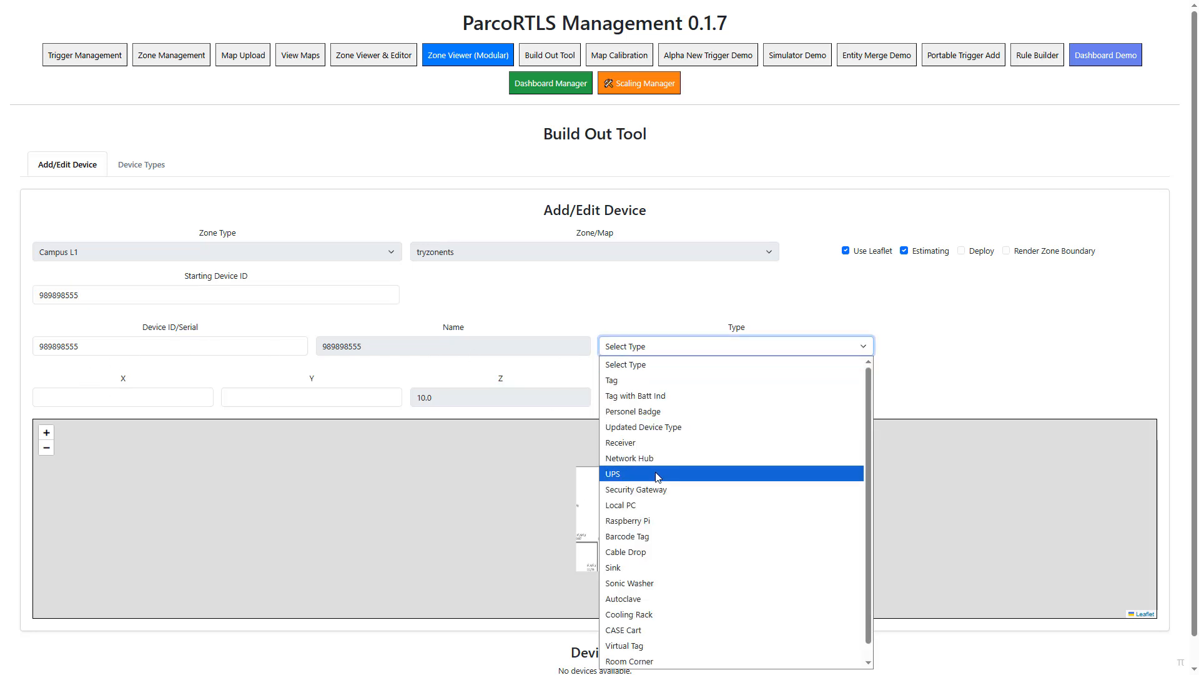
{"action": "left_click", "coordinate": [651, 552]}
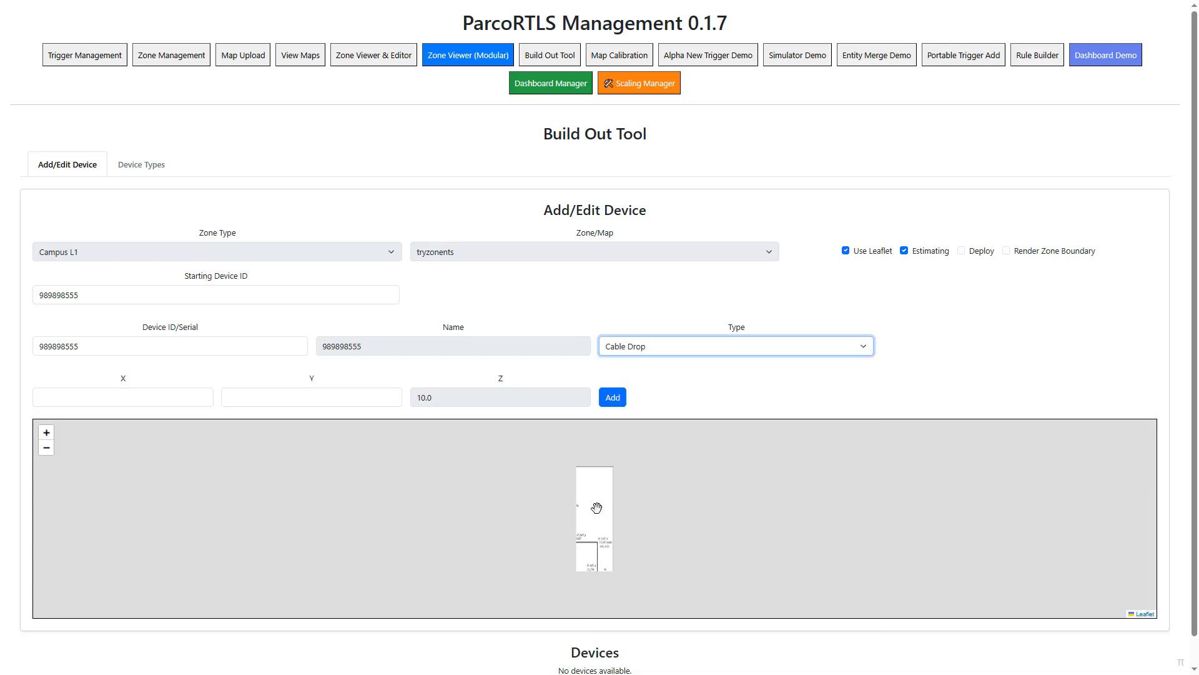
{"action": "left_click", "coordinate": [608, 472]}
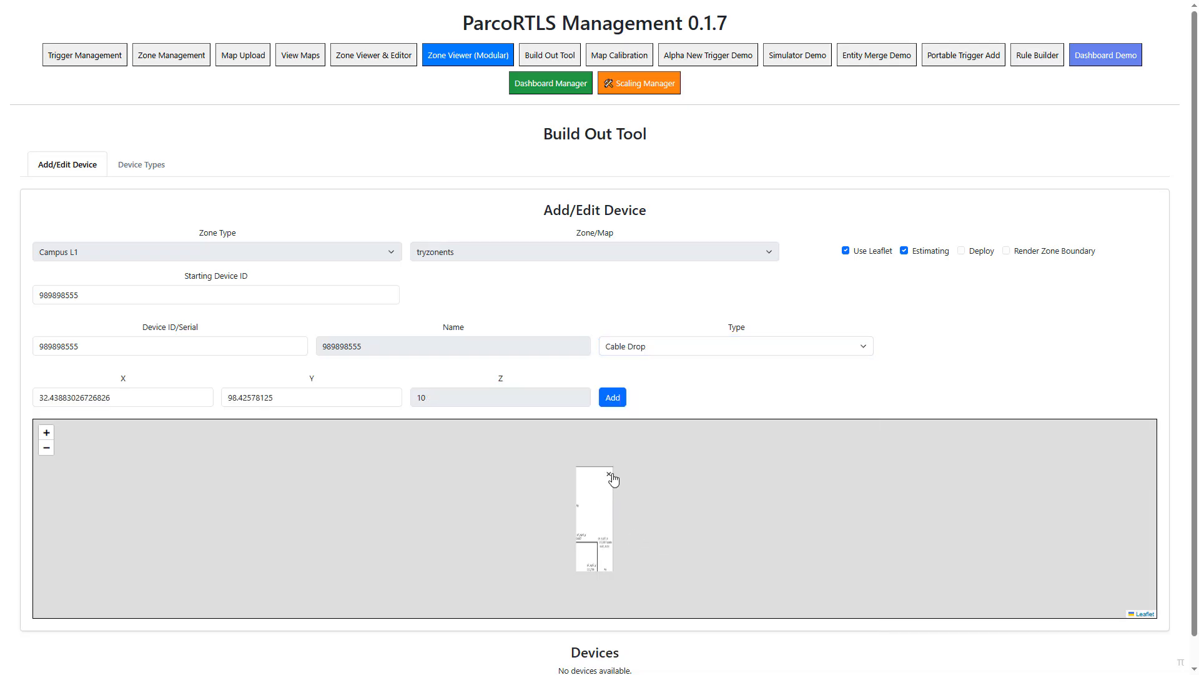